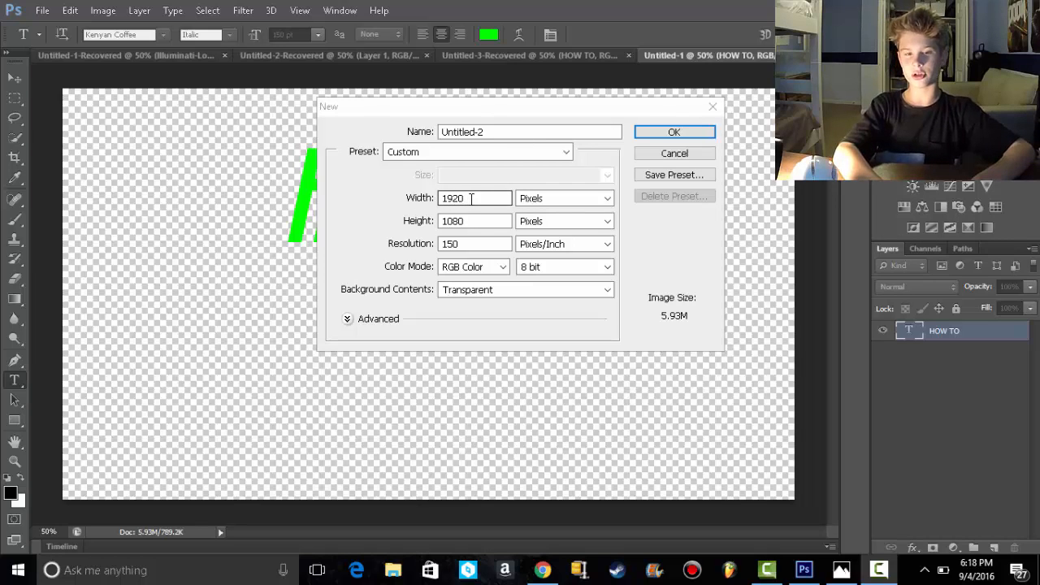
Step: Create a new 1920 by 1080 pixel document at 150 pixels/inch in RGB Color with transparent background contents
click(568, 201)
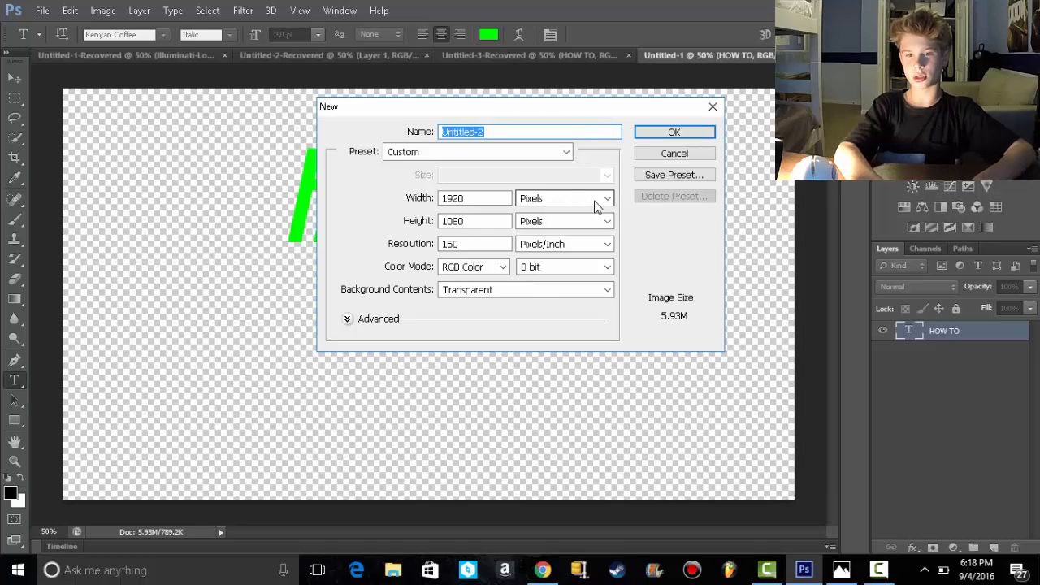
click(594, 204)
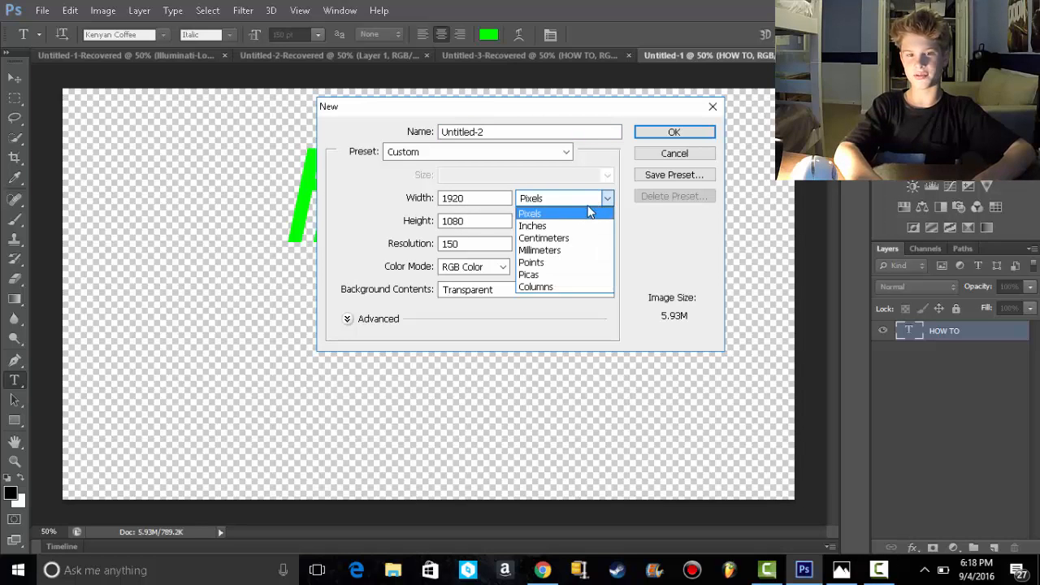
click(532, 213)
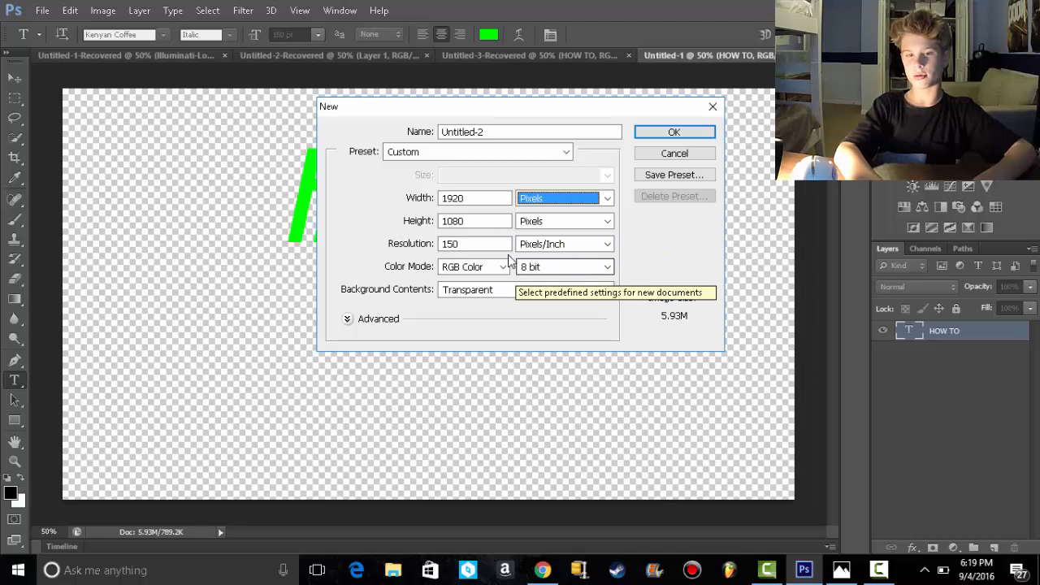
click(505, 298)
click(506, 297)
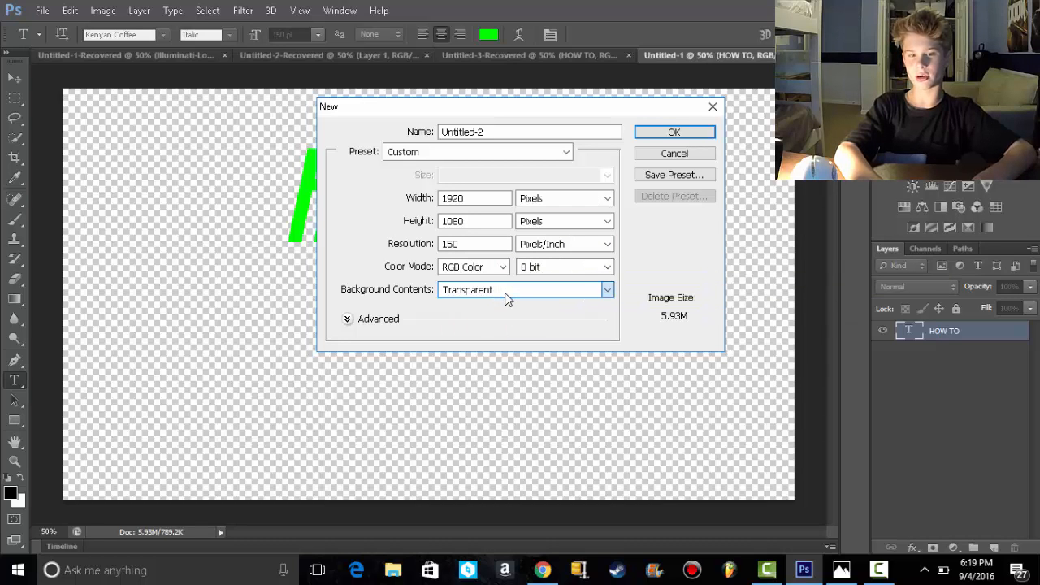
click(667, 133)
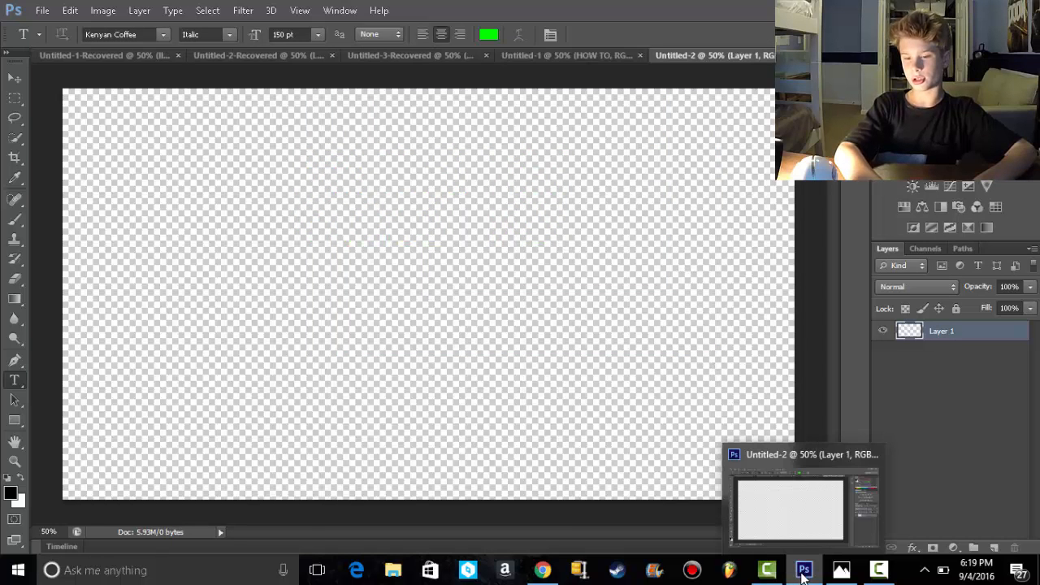
Step: Examine the finished example thumbnail in Photos for its text style, and return to Photoshop
mouse_move(835, 579)
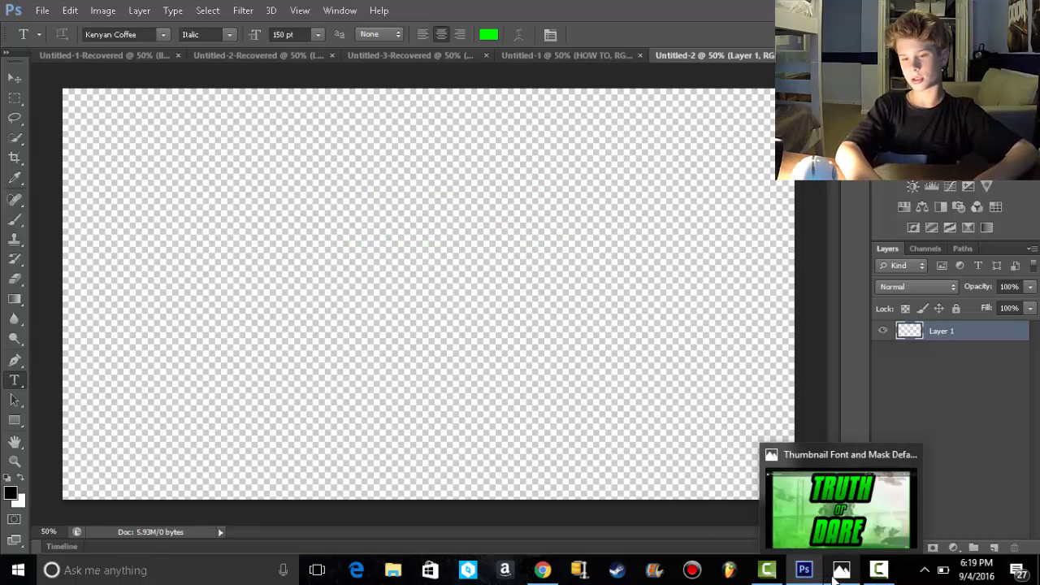
click(835, 575)
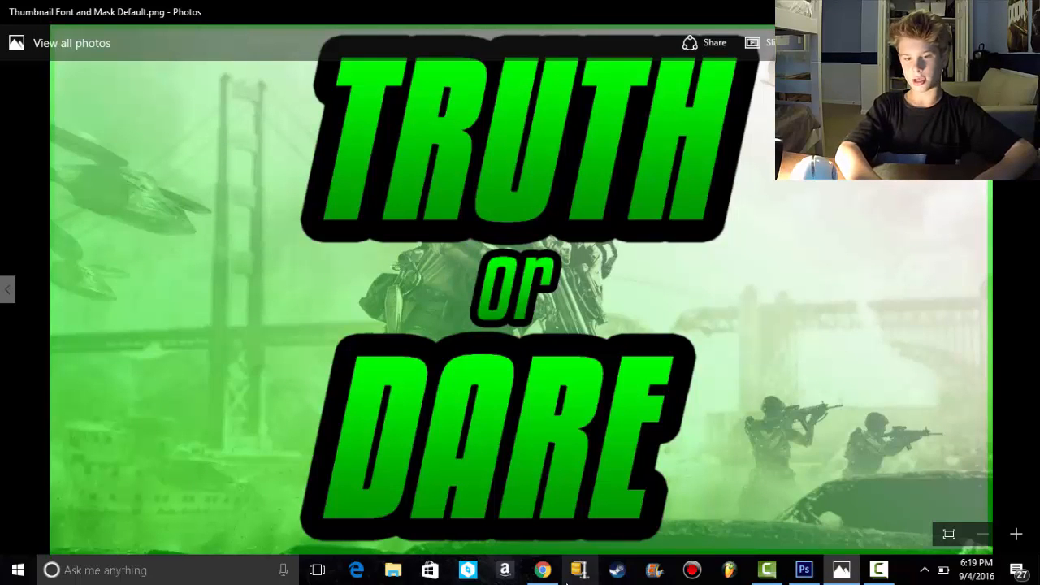
click(803, 573)
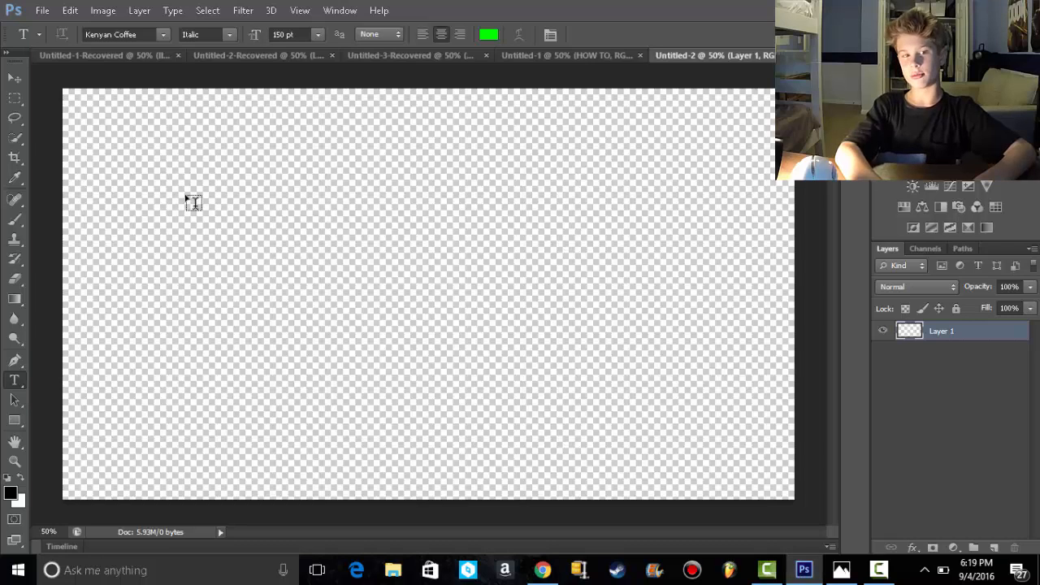
Step: Add the text "HOW TO MAKE" in Kenyan Coffee Italic at 150 pt and center it near the canvas's upper edge
click(224, 223)
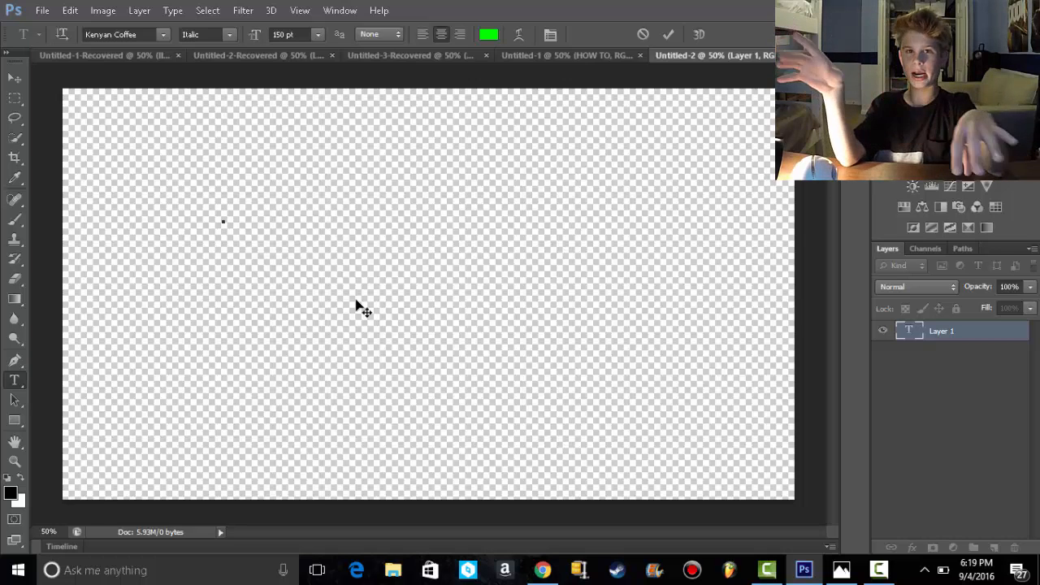
click(230, 34)
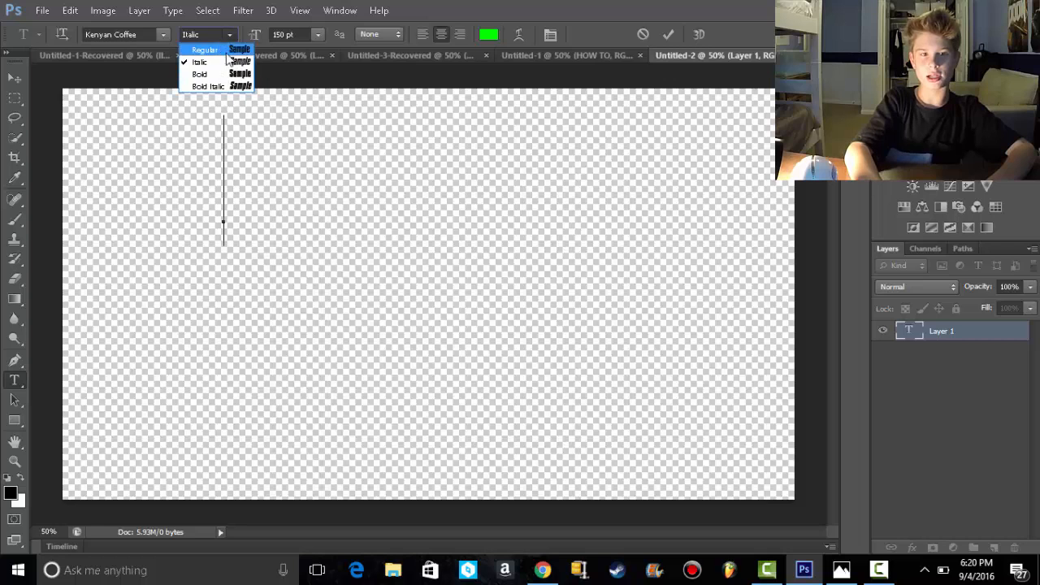
click(226, 63)
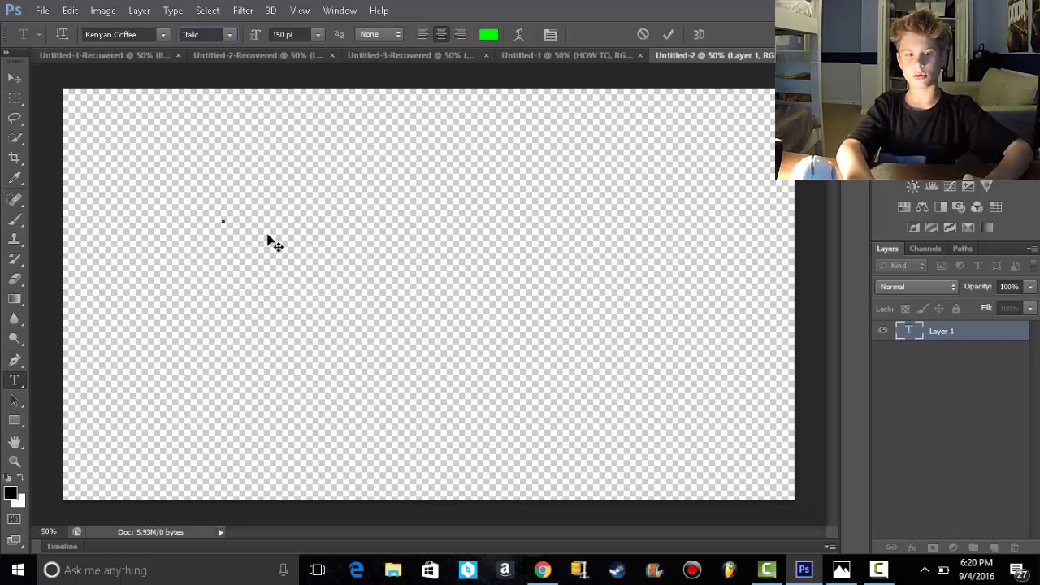
text(H)
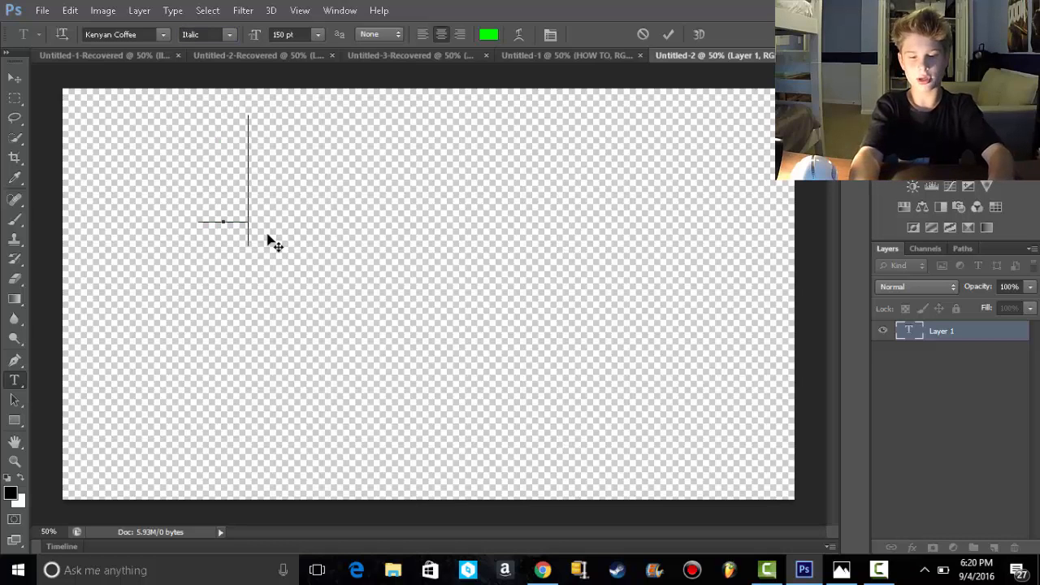
text(OW)
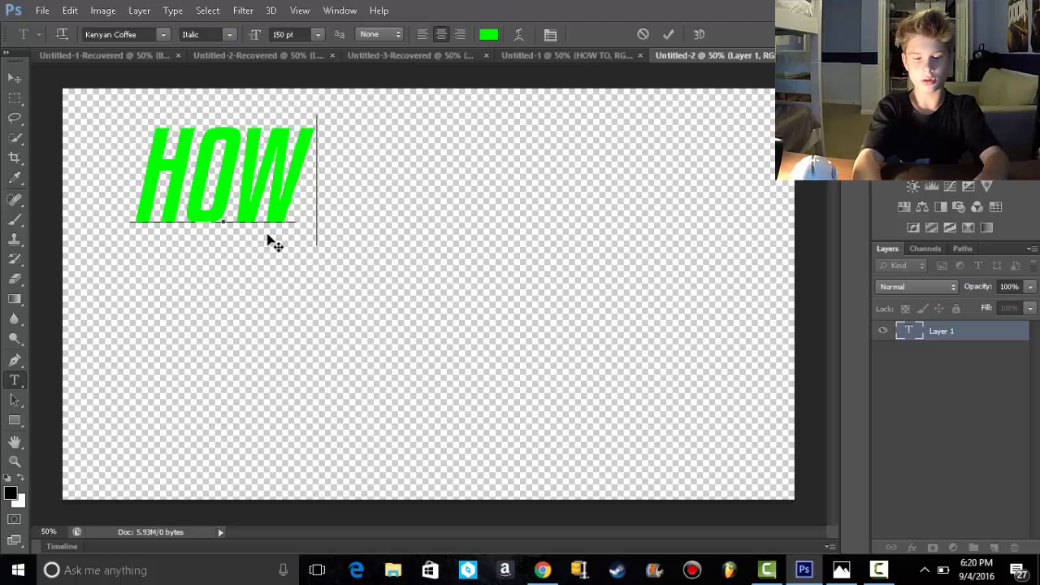
text( TO)
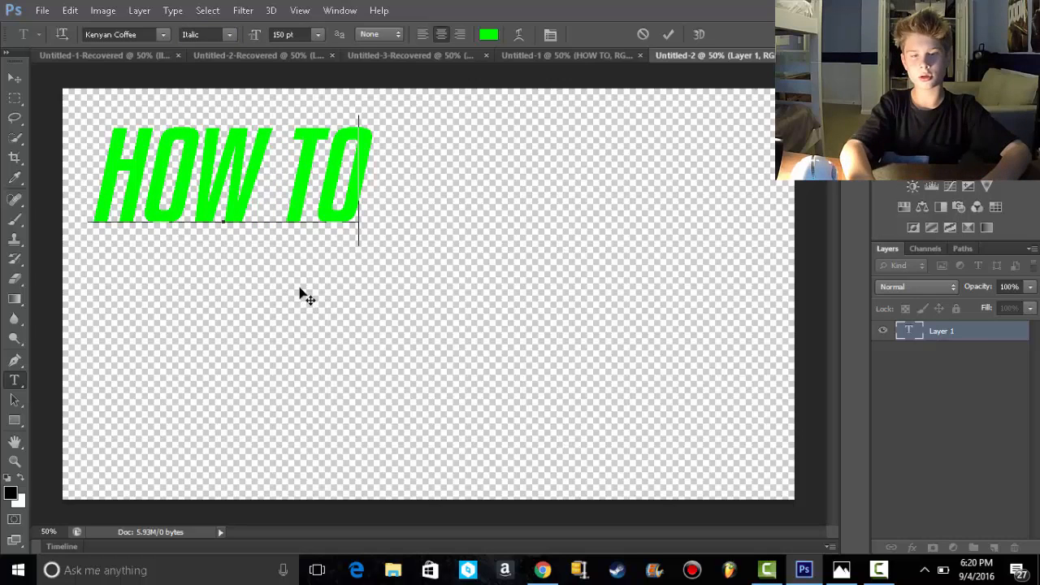
text(MAKE)
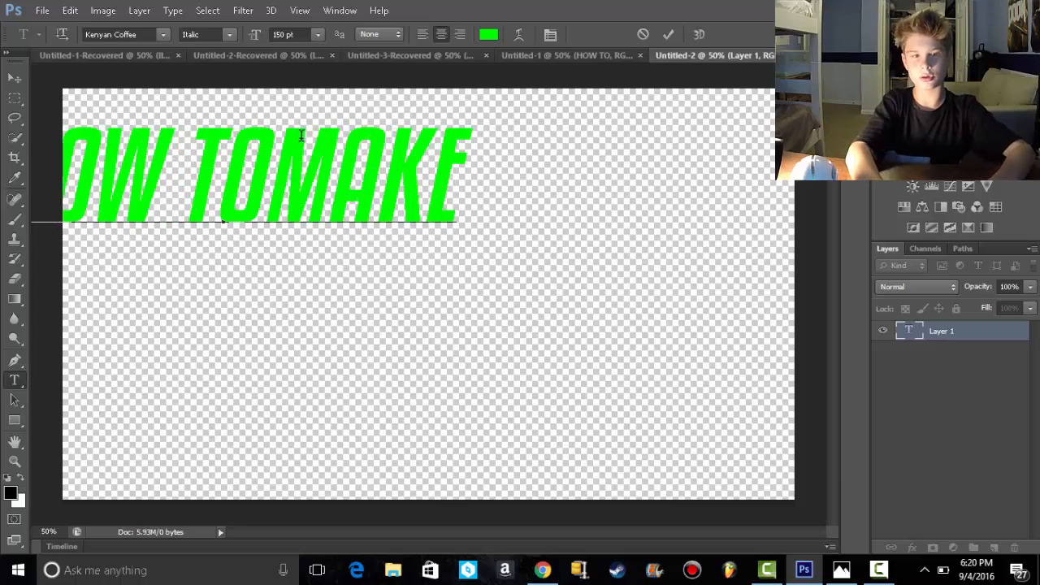
click(283, 151)
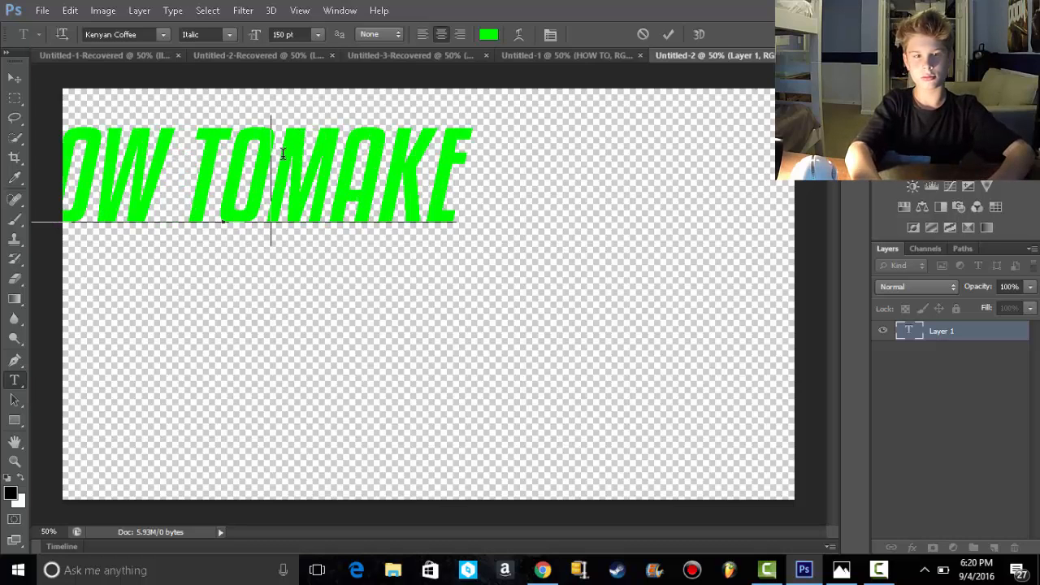
drag(354, 360, 547, 372)
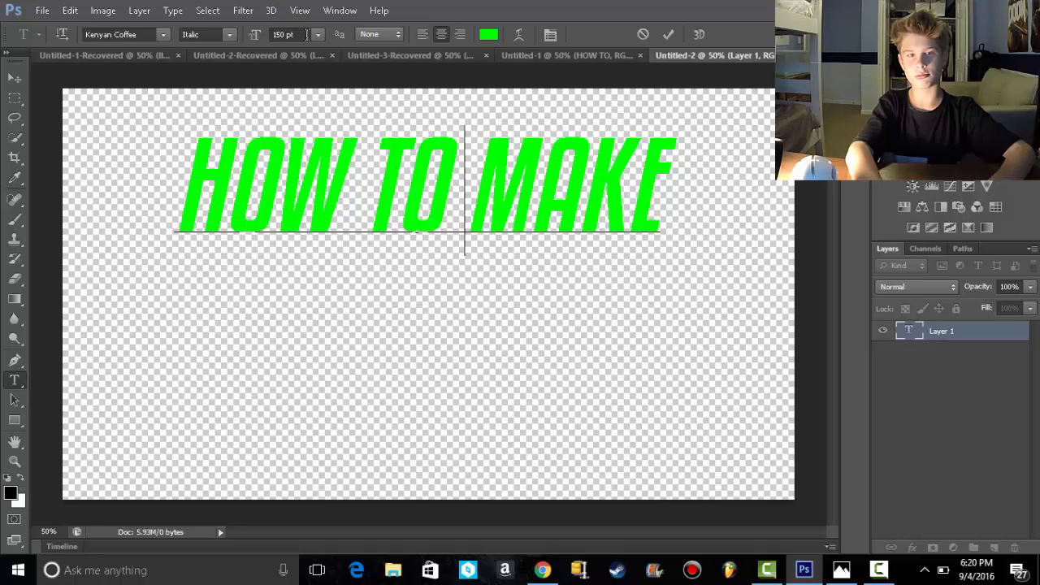
Step: Set the text color to bright green, hex 00ff00
click(488, 34)
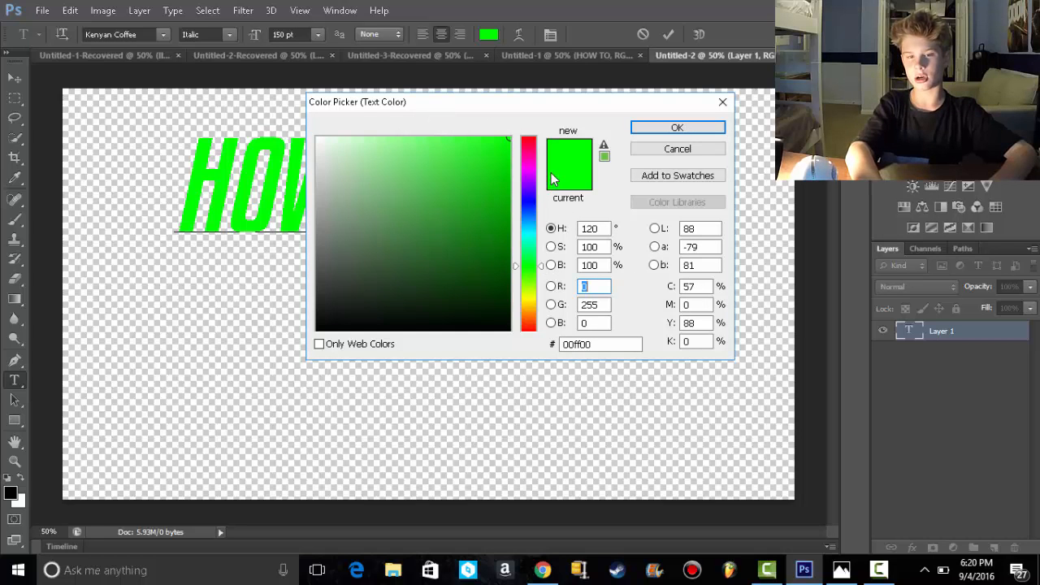
click(602, 345)
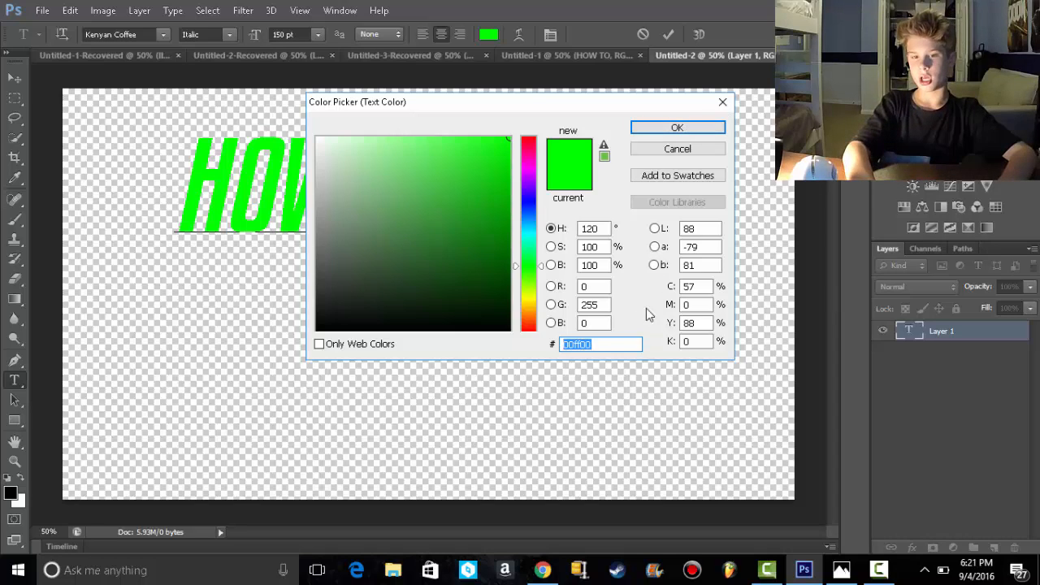
click(680, 129)
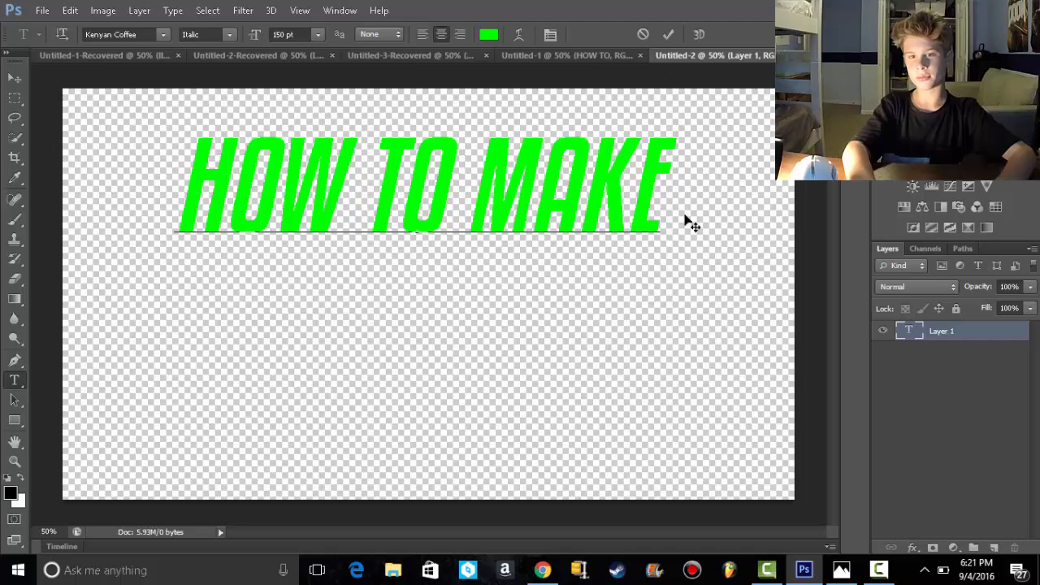
Step: Add a Gradient Overlay to the HOW TO MAKE text layer with its opacity set to 30%
right_click(908, 329)
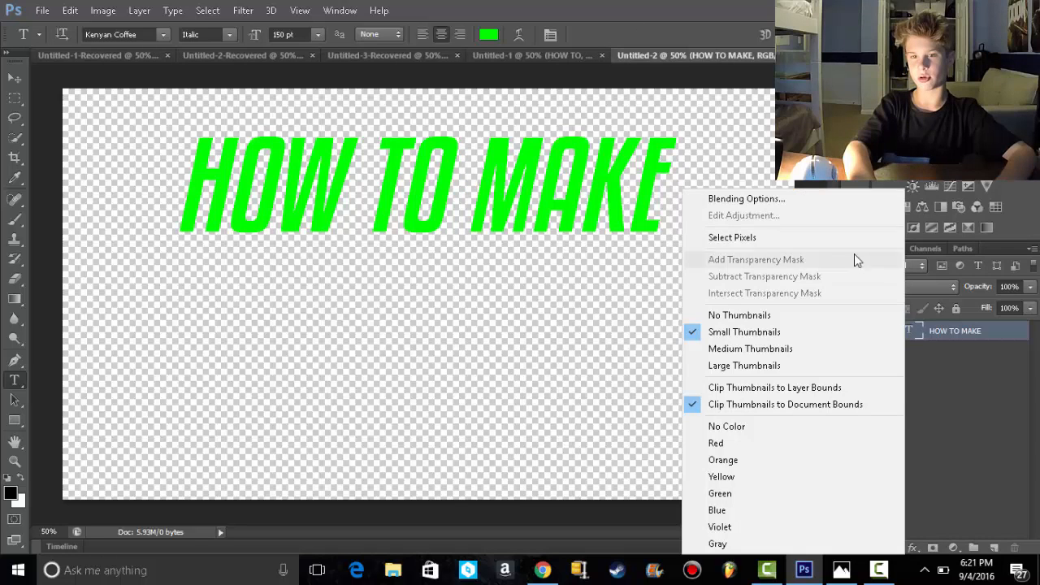
click(785, 198)
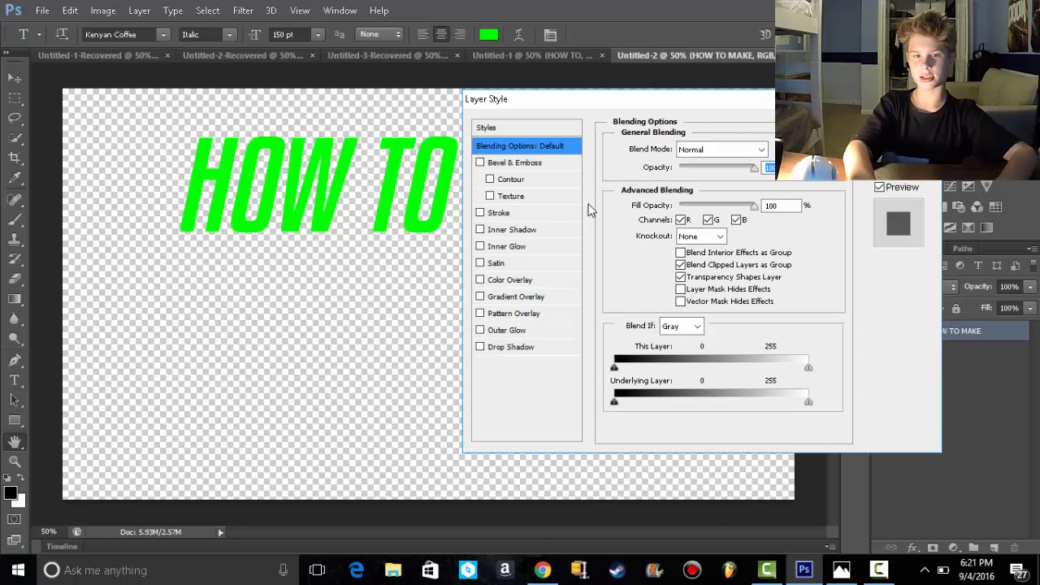
click(481, 298)
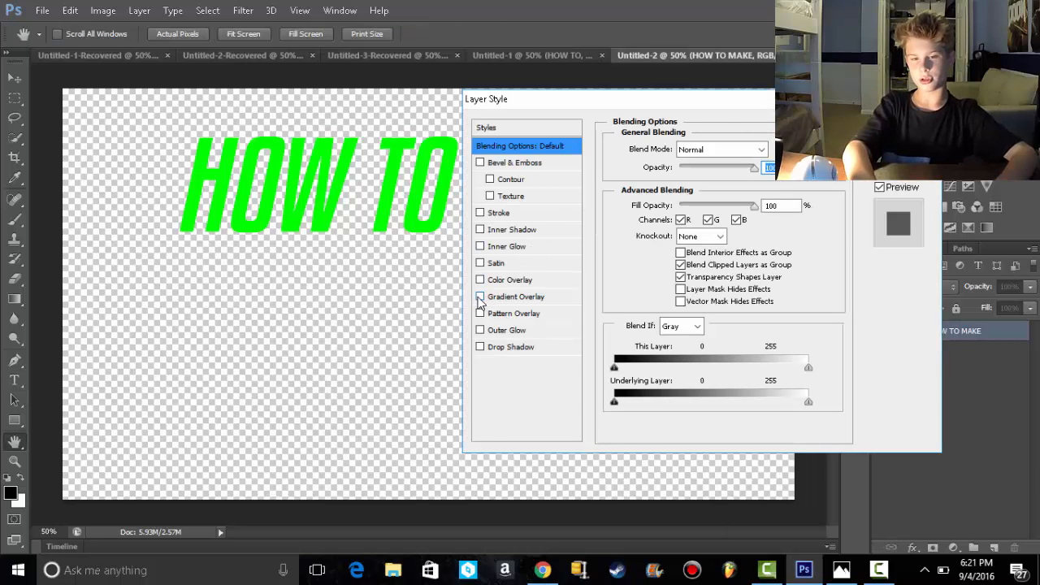
click(513, 298)
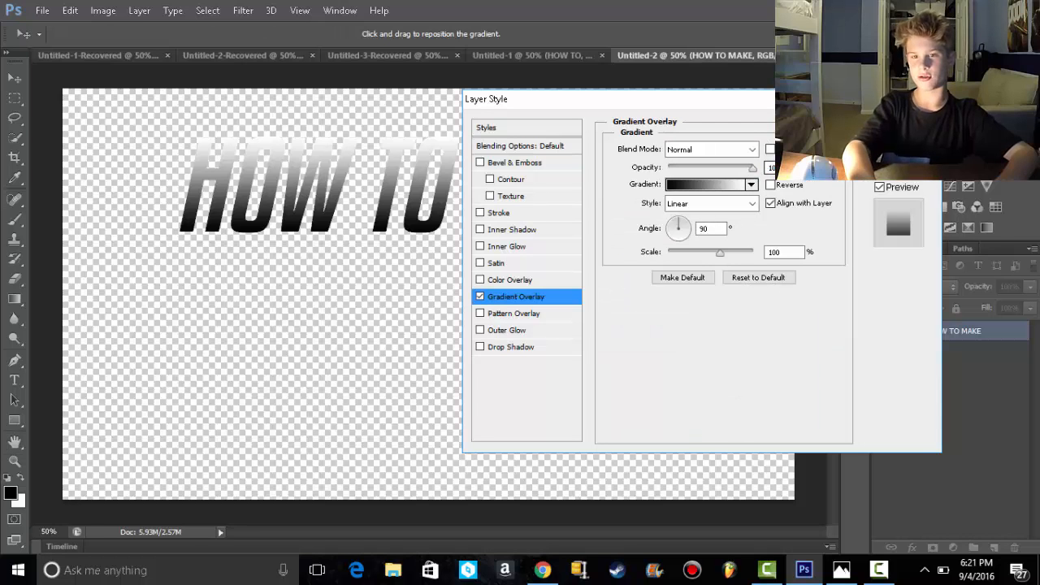
double_click(789, 168)
key(BackSpace)
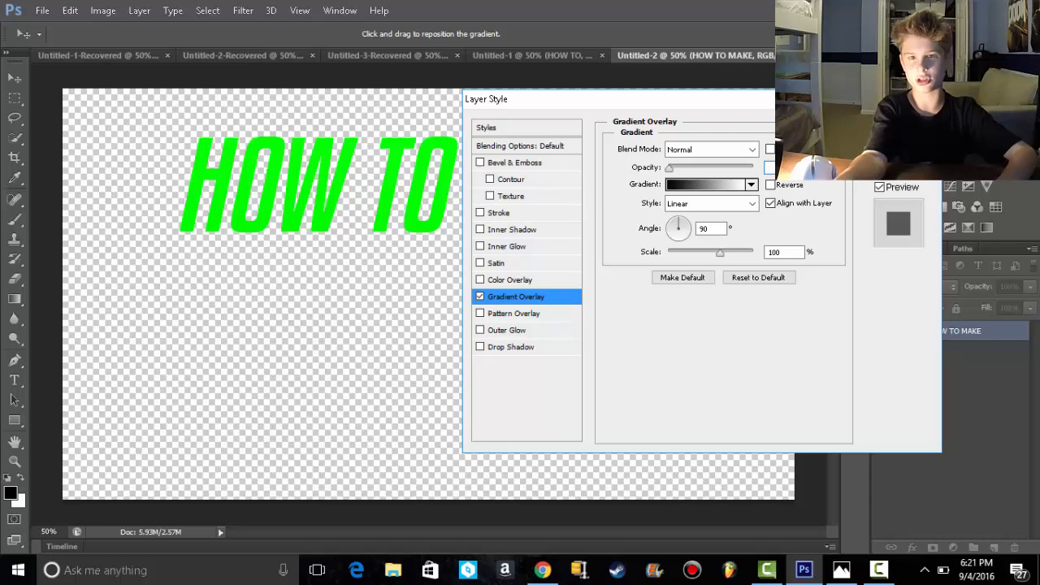
text(30)
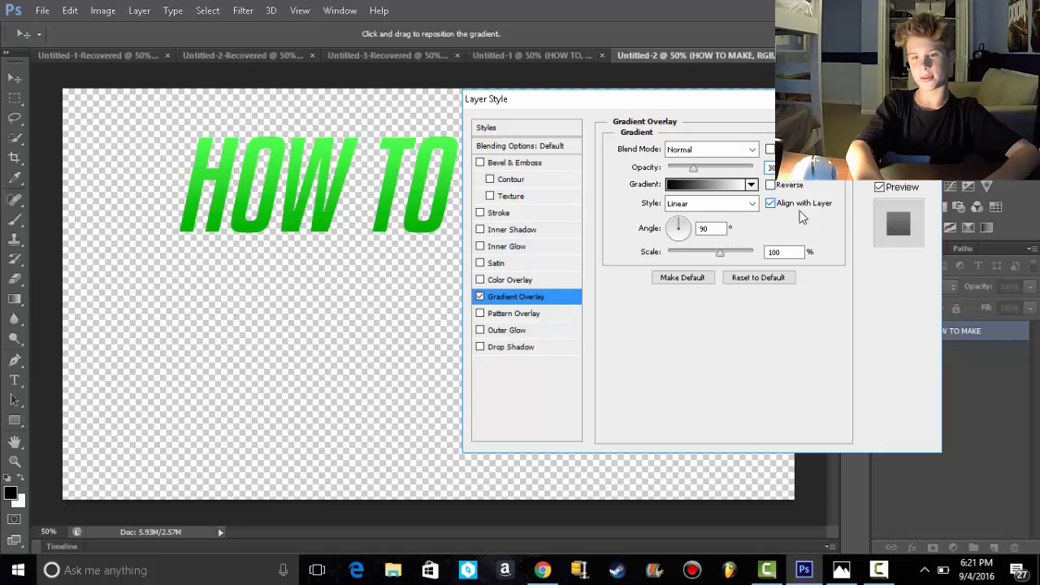
Step: Add an Inner Shadow to the text layer and set its angle to 30°
click(481, 229)
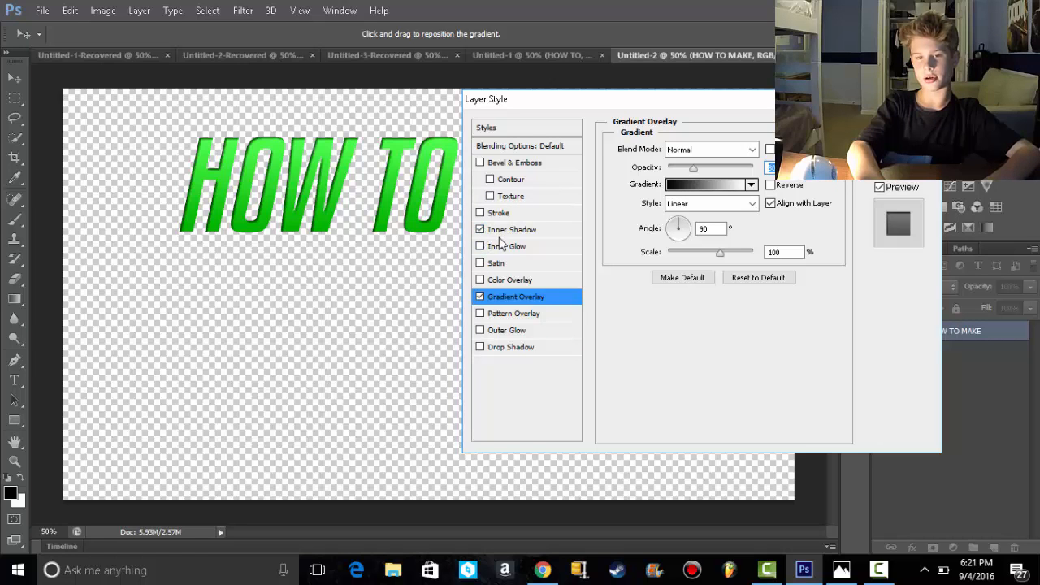
click(509, 230)
click(719, 192)
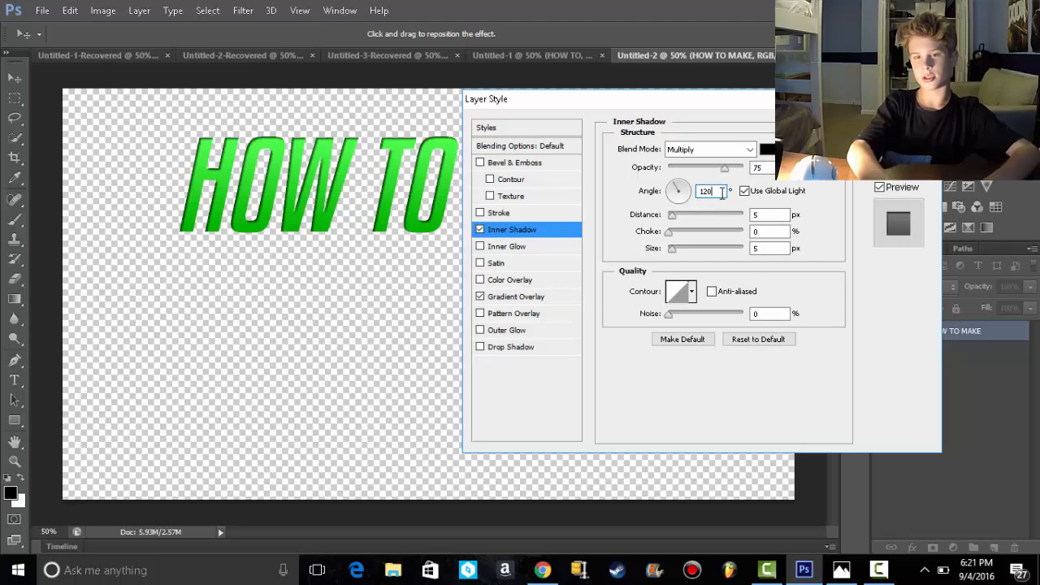
key(BackSpace)
key(BackSpace)
key(BackSpace)
text(3)
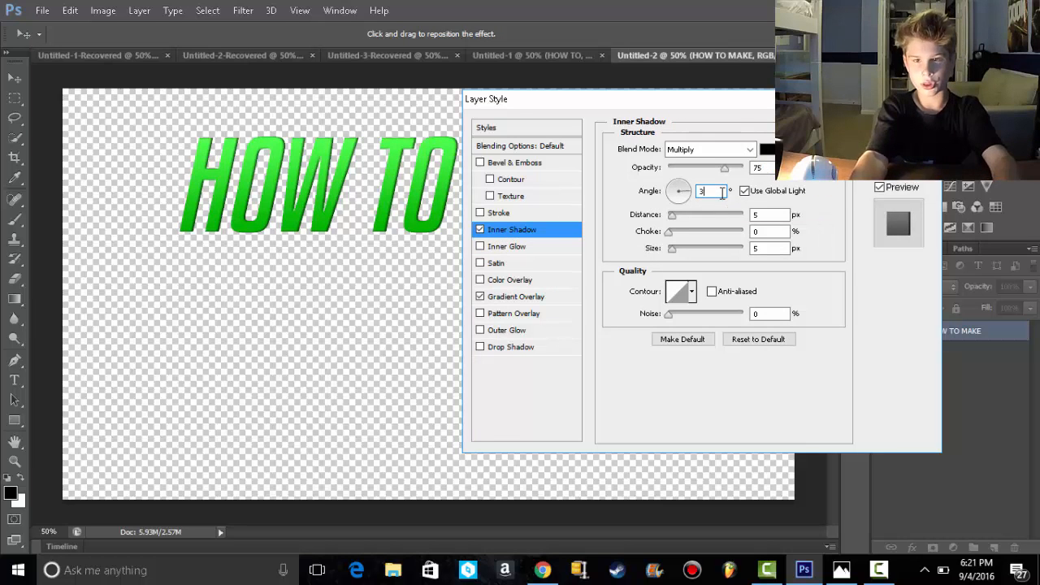
text(0)
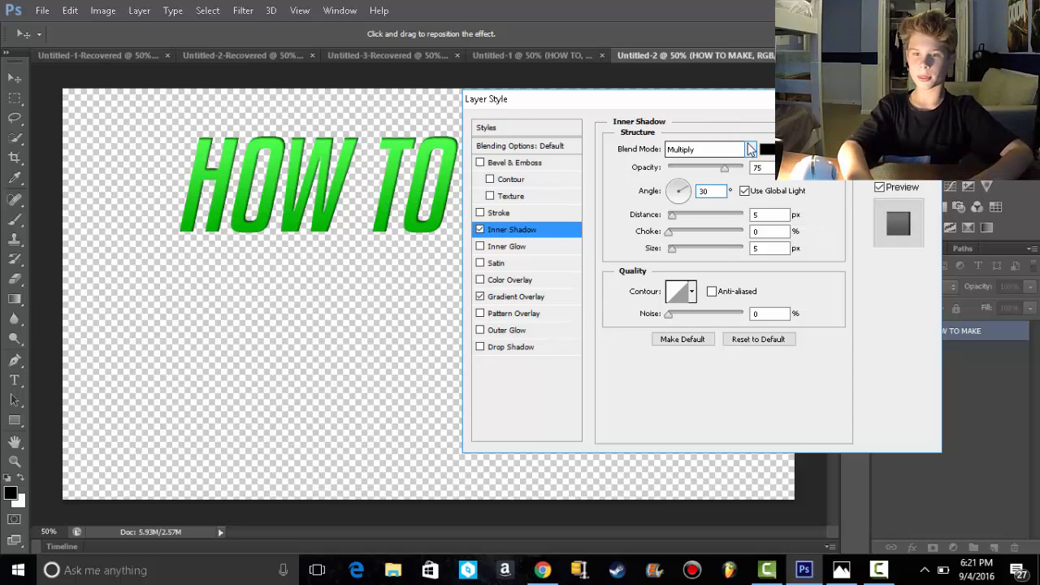
Step: Set the Inner Shadow's blend mode to Normal and its opacity to 35%, and apply the layer style
click(751, 152)
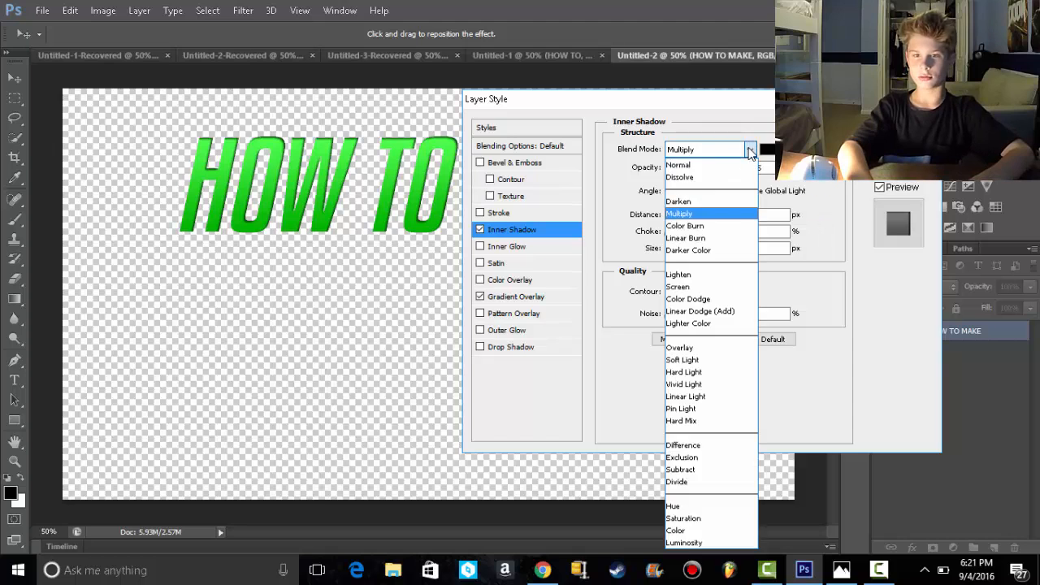
click(680, 162)
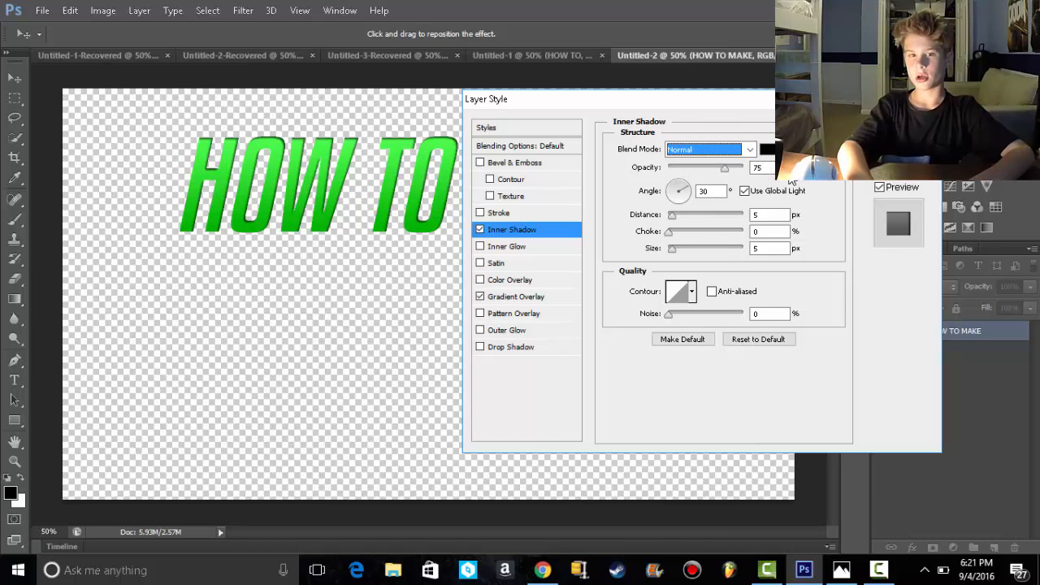
drag(726, 173, 695, 168)
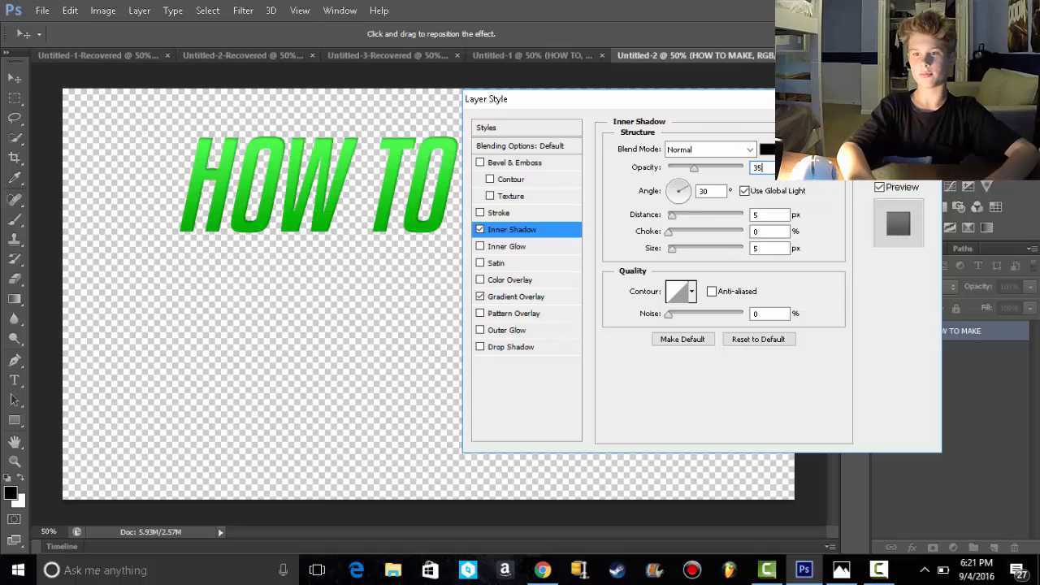
key(Return)
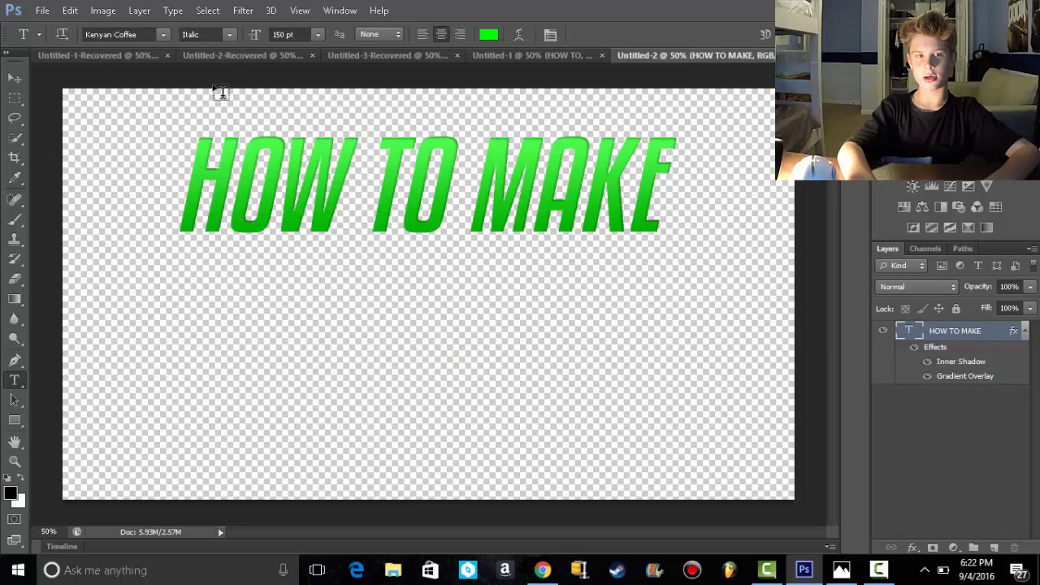
Step: Set the HOW TO MAKE text's font style to Bold Italic
click(231, 34)
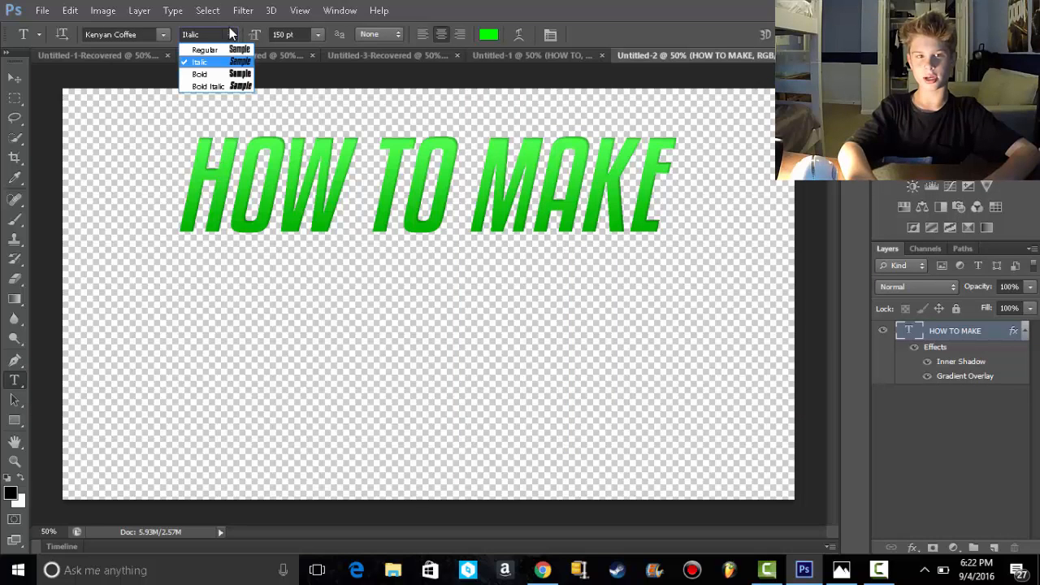
click(207, 87)
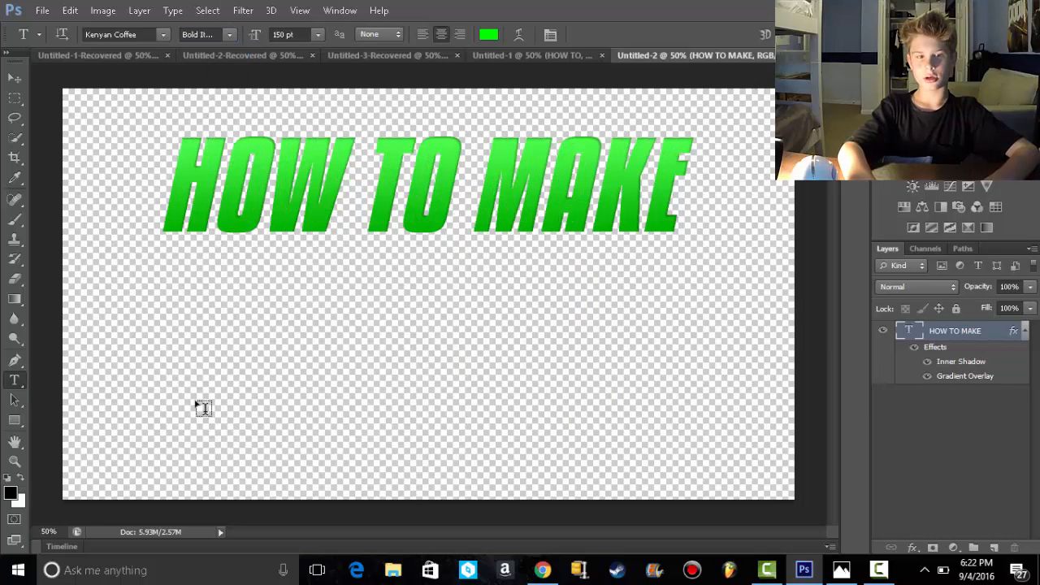
Step: Start a new text layer below HOW TO MAKE reading AWESOME THUMBNAILS
click(197, 402)
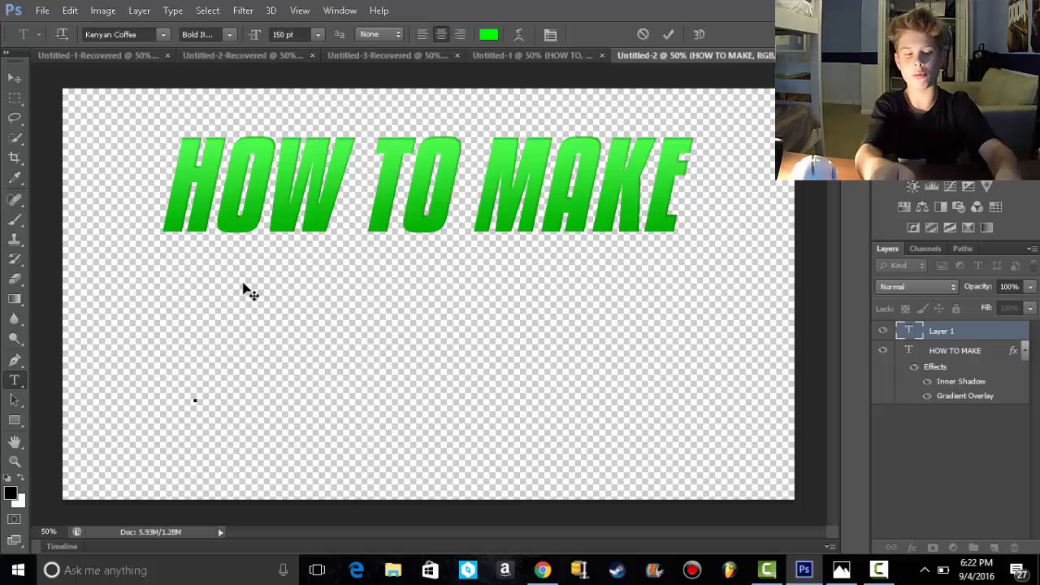
text(AWES)
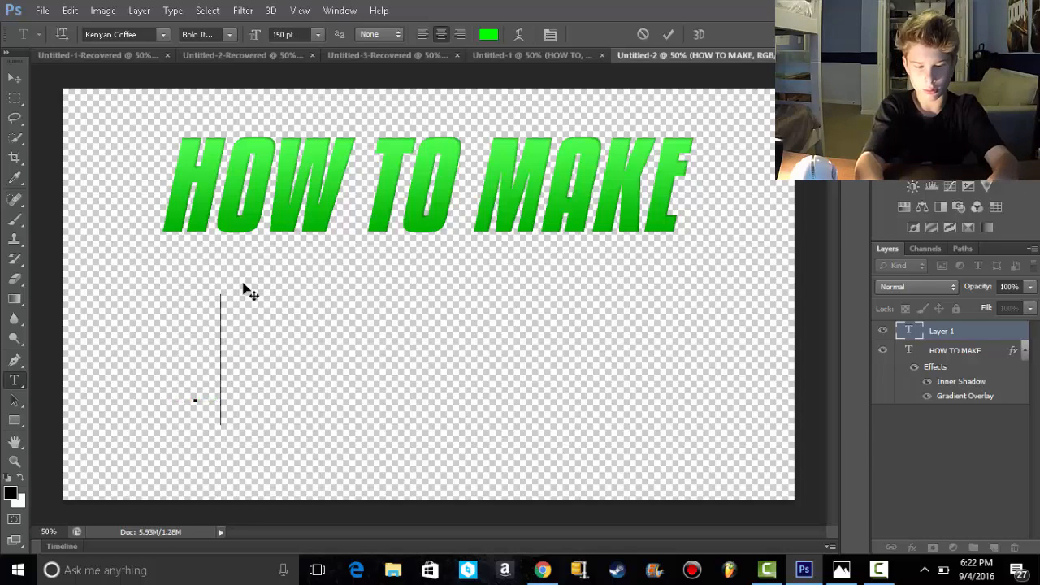
text(O)
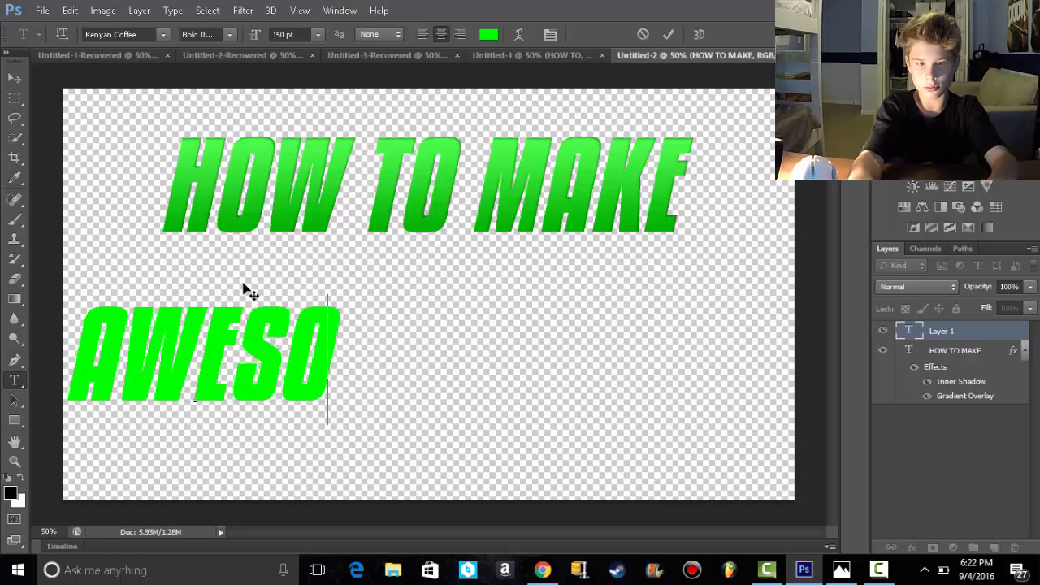
text(ME TH)
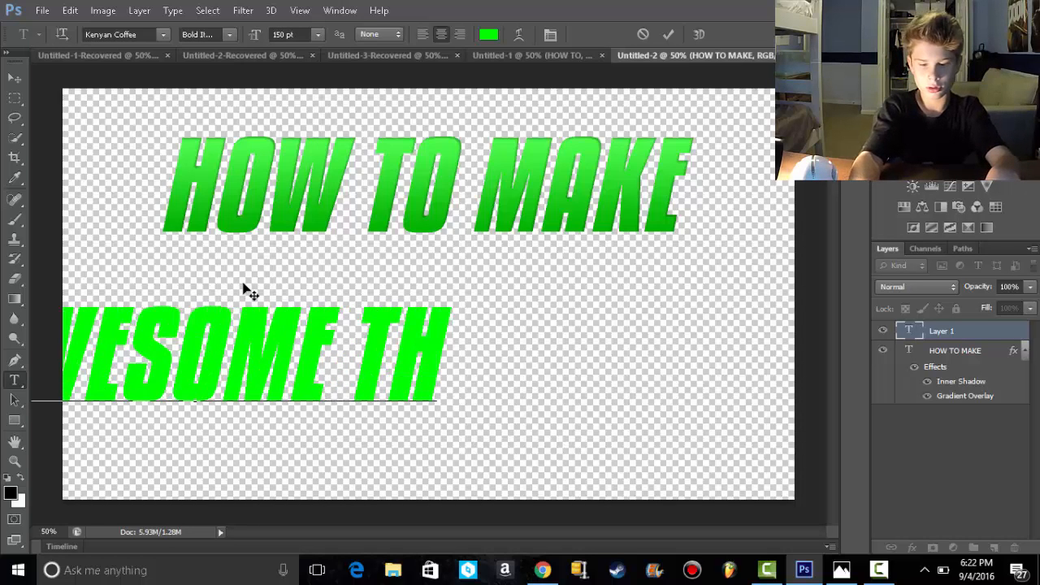
text(UMBNAILS)
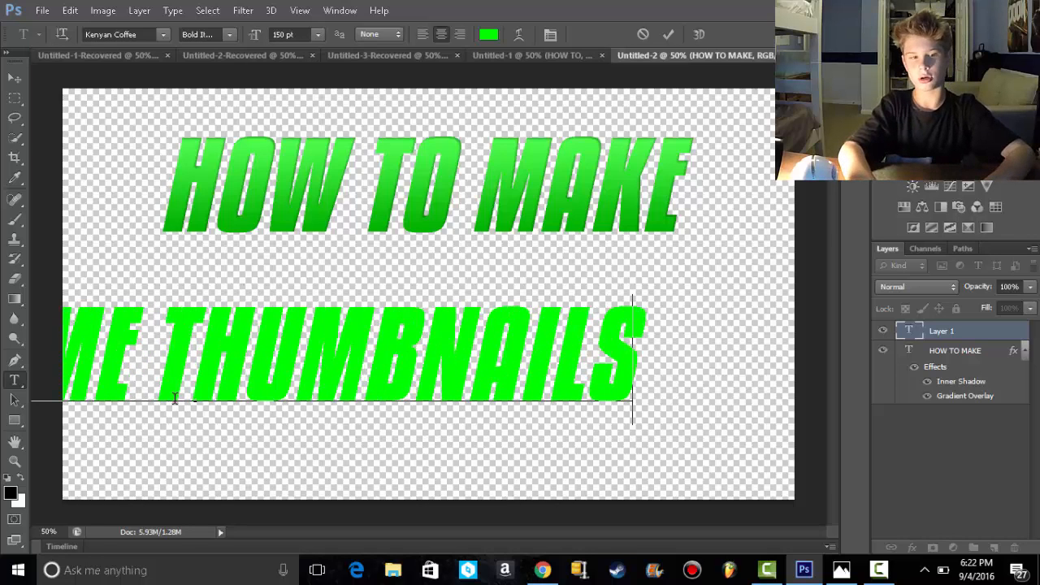
Step: Break the new text into two lines before THUMBNAILS and position it centrally beneath HOW TO MAKE
click(154, 338)
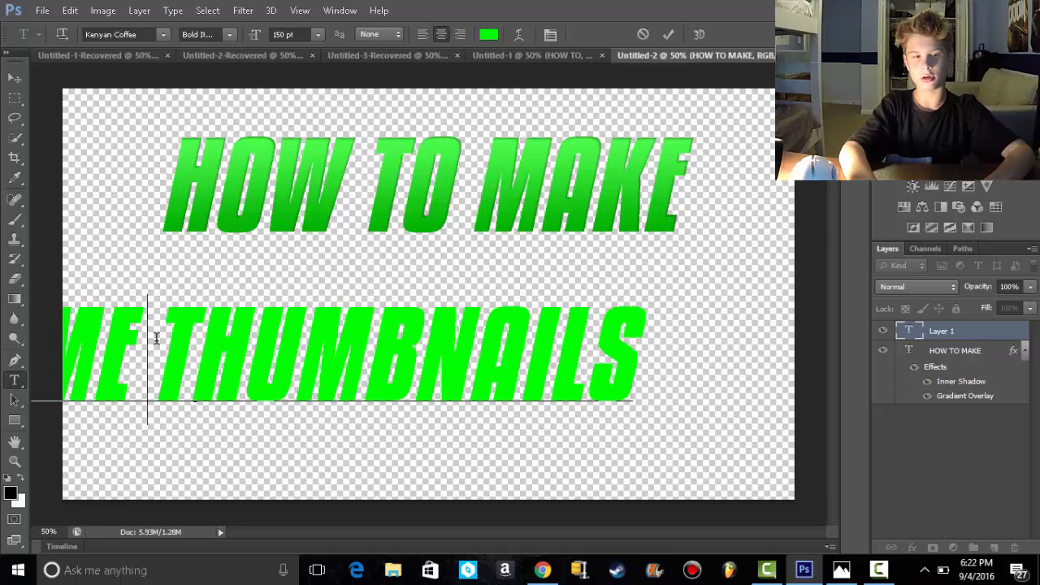
key(Return)
drag(467, 395, 676, 338)
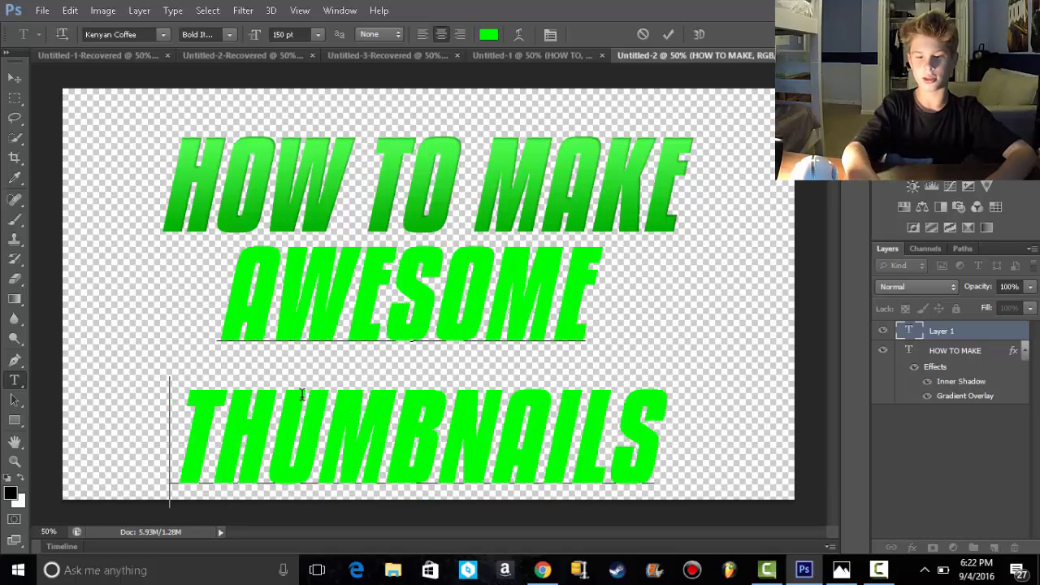
Step: Remove the extra space between AWESOME and THUMBNAILS, put THUMBNAILS back on its own line, and adjust the text's position slightly
key(BackSpace)
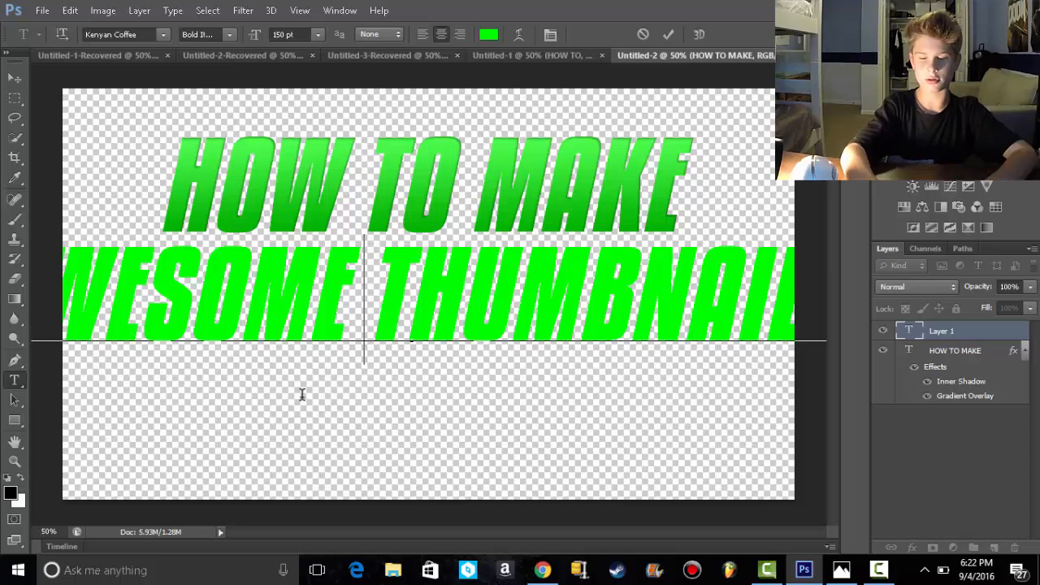
key(Right)
key(Left)
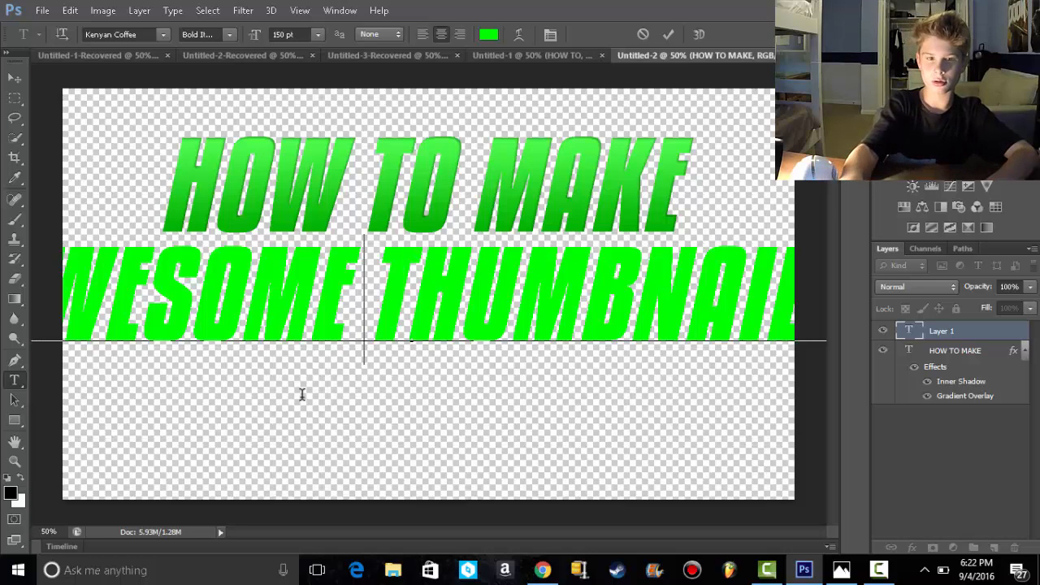
key(Left)
key(Right)
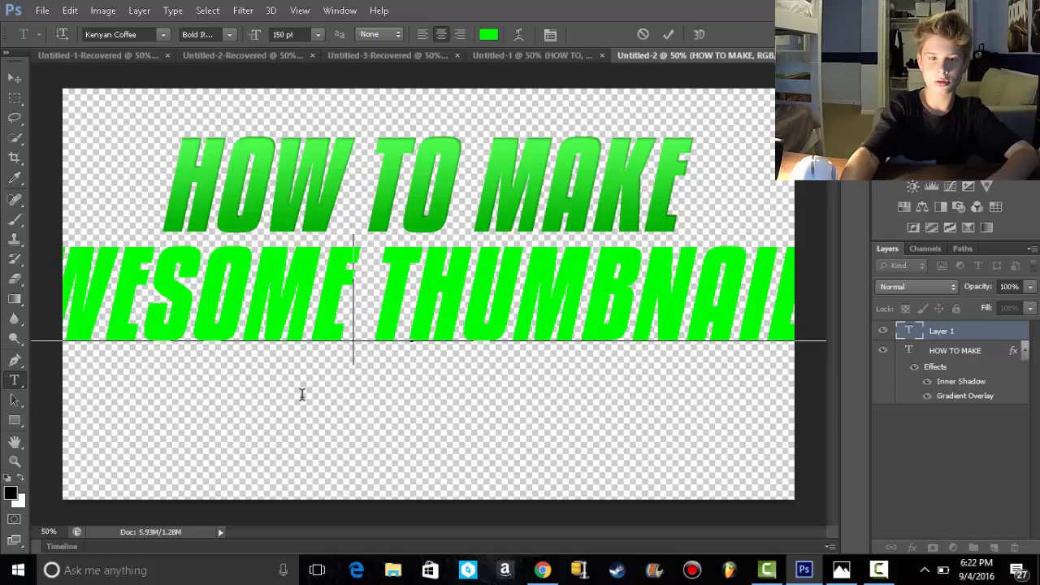
key(BackSpace)
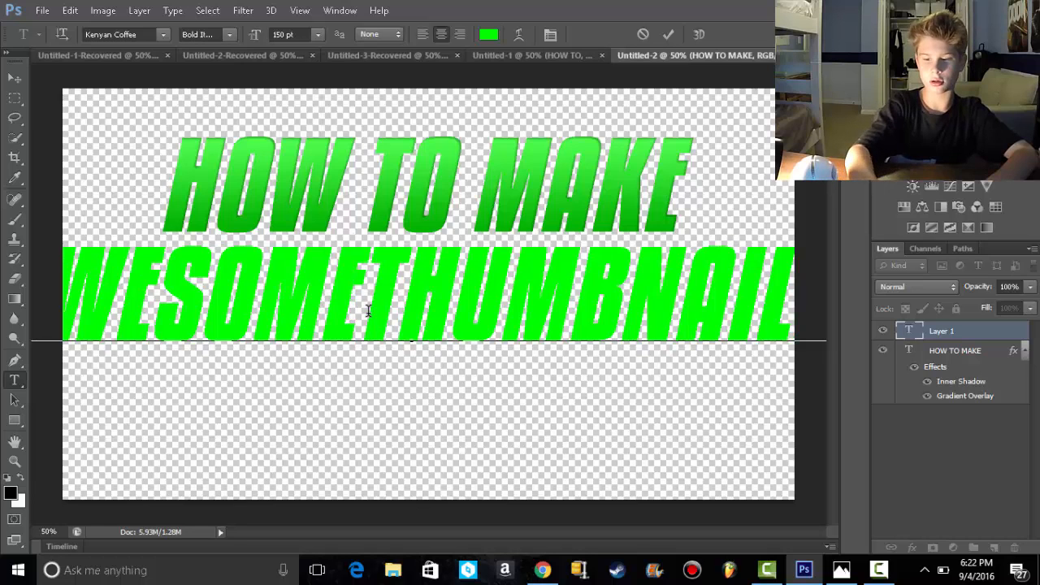
key(Return)
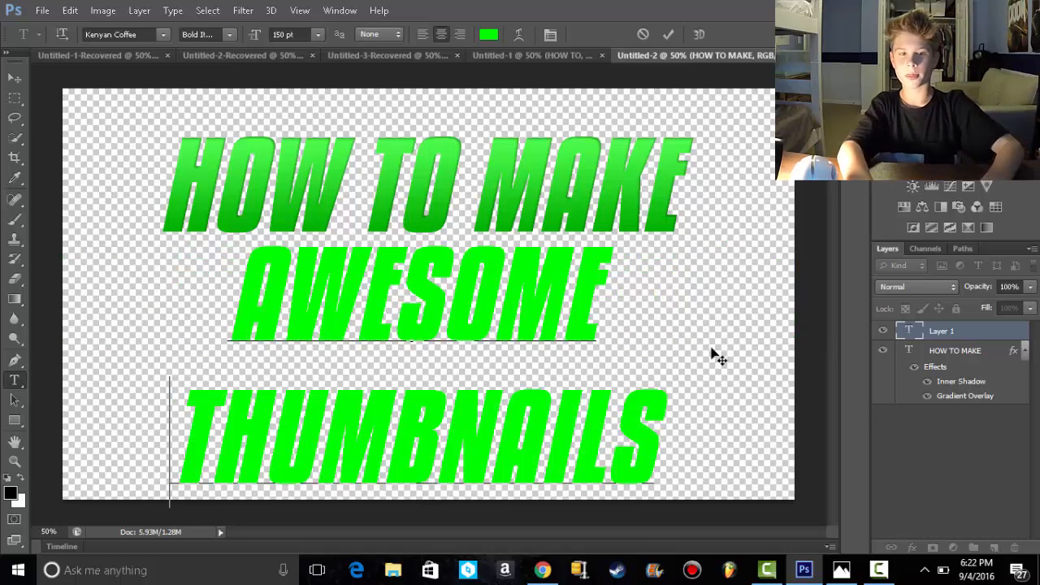
drag(704, 342, 705, 346)
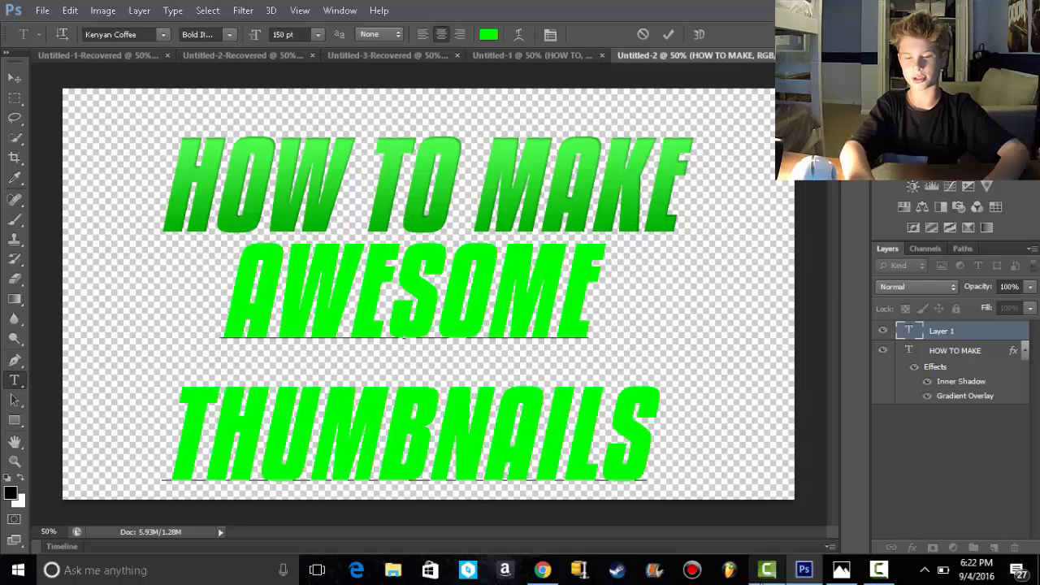
click(766, 572)
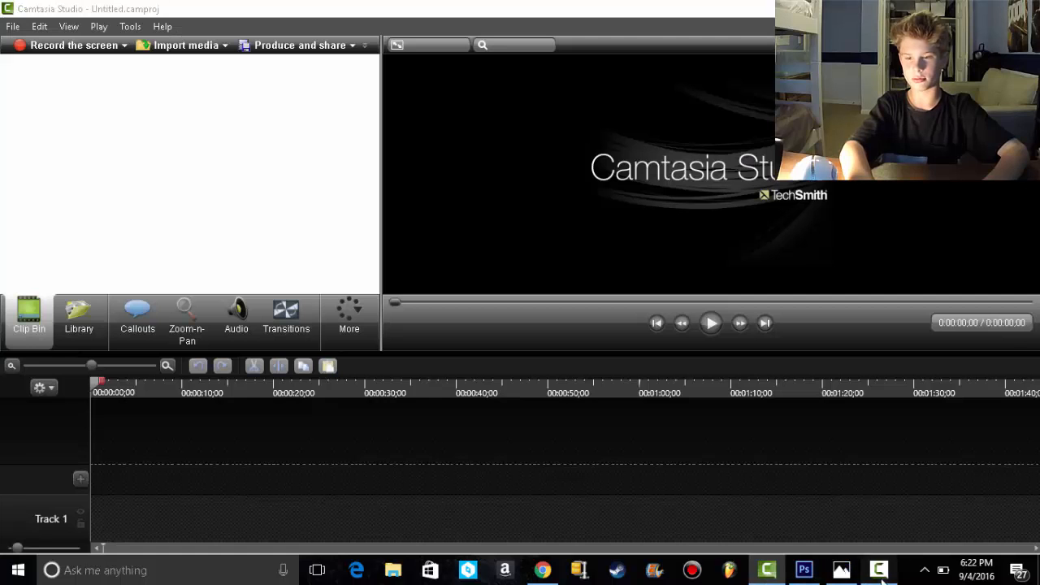
click(879, 569)
click(975, 501)
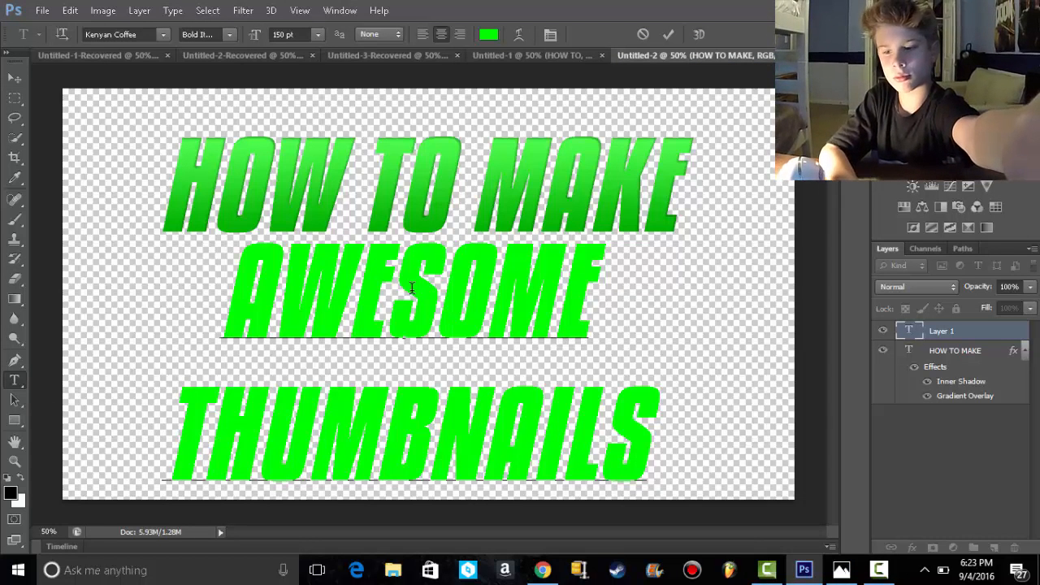
Step: Rejoin the two lines and delete all of the AWESOME THUMBNAILS text, keeping the text layer open for editing
click(610, 285)
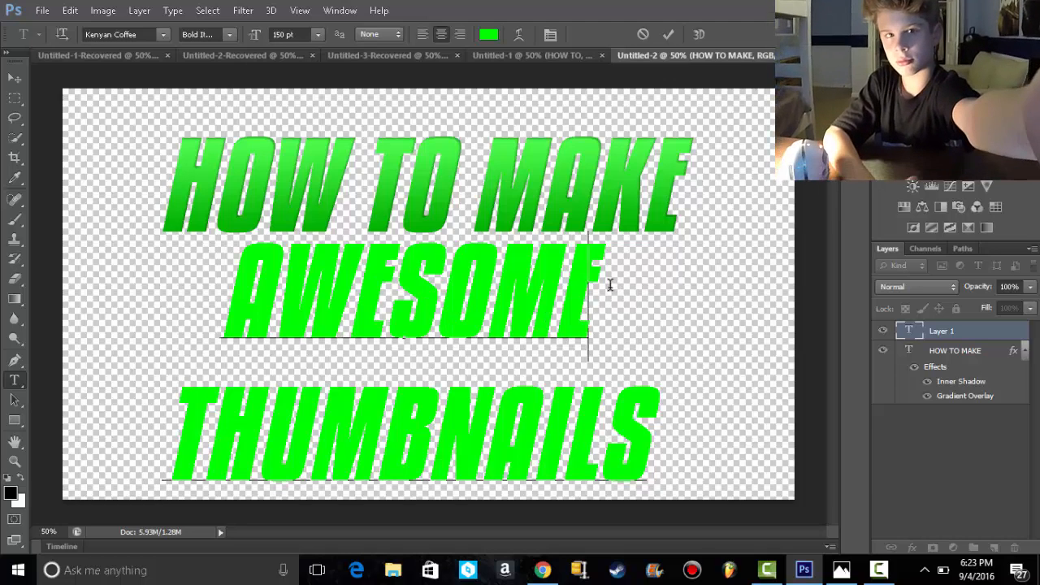
click(185, 423)
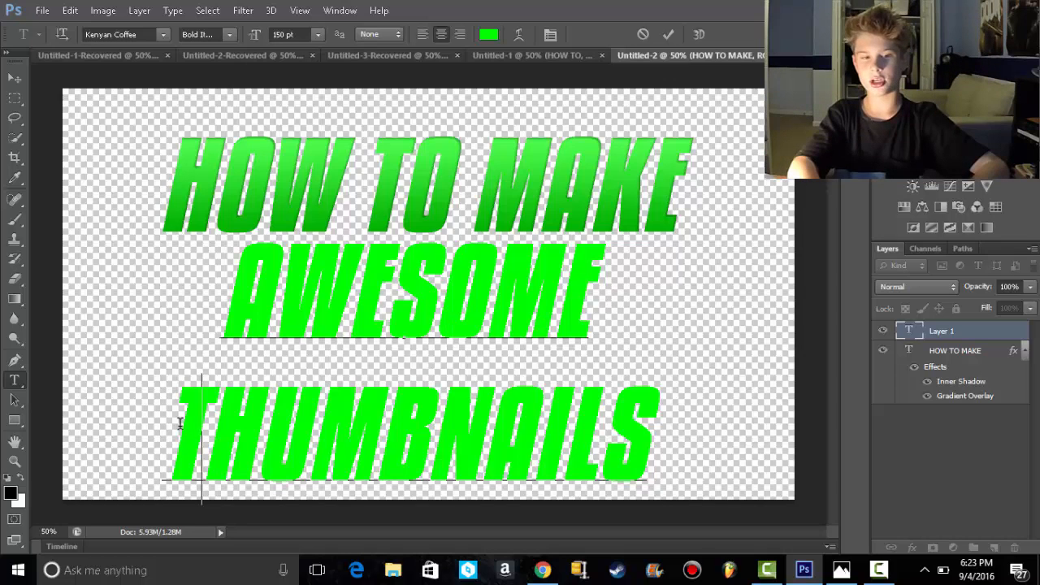
click(179, 423)
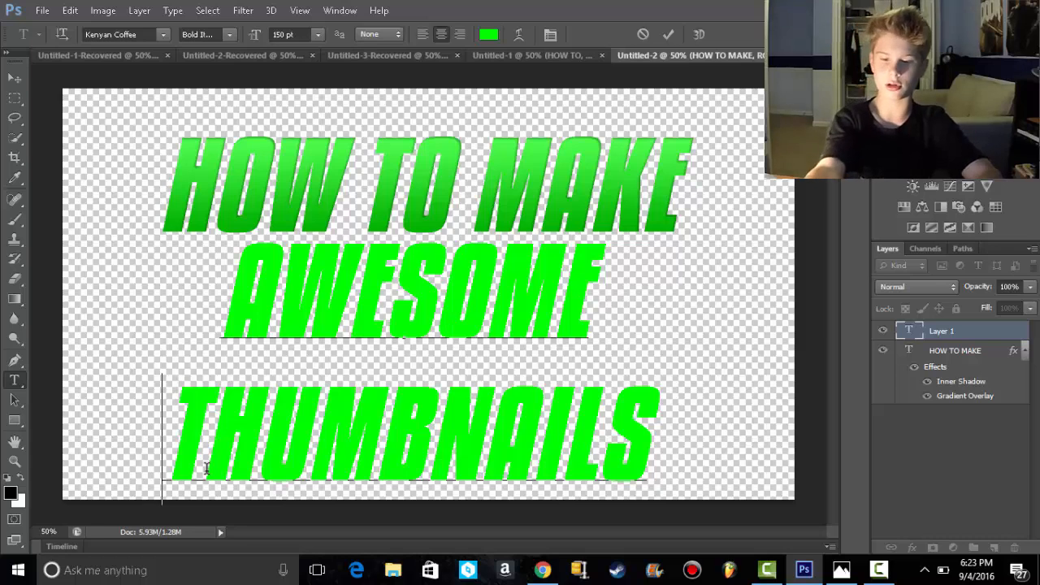
key(BackSpace)
key(Right)
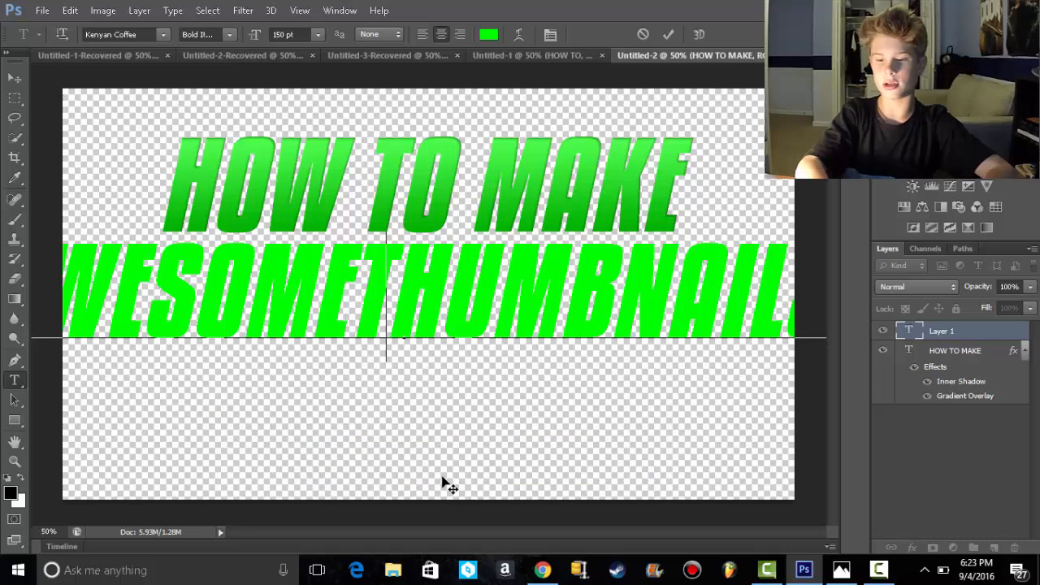
key(Right)
key(Right)
key(Right)
key(Right)
key(Right)
key(Right)
key(Right)
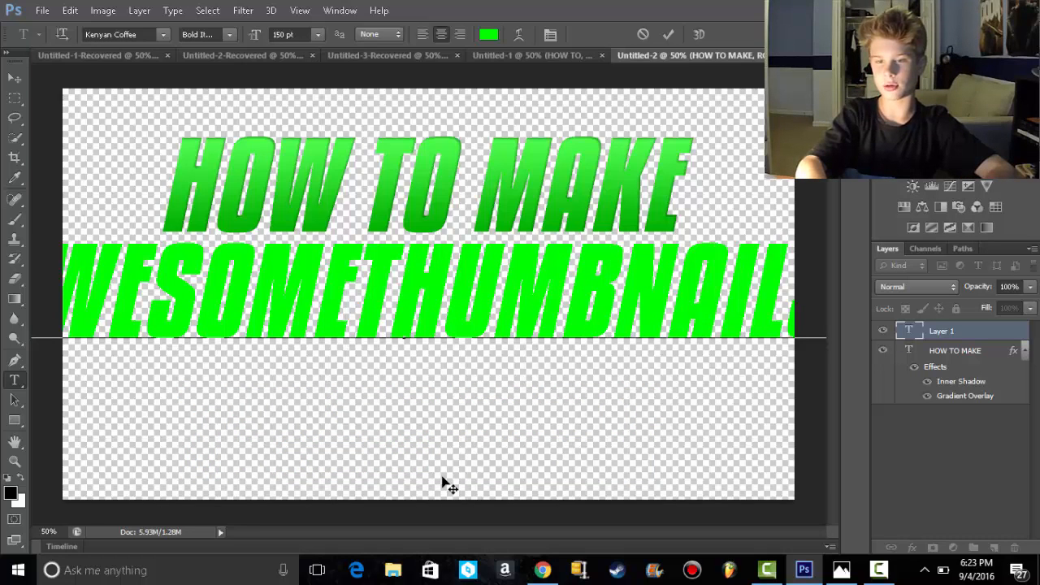
key(Left)
key(Left)
key(Left)
key(Left)
key(Left)
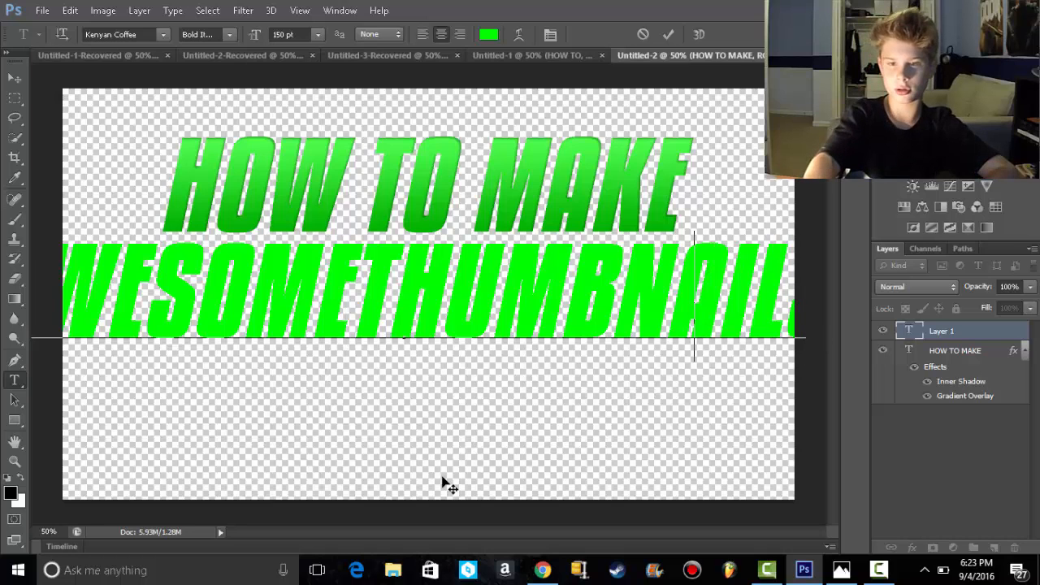
key(BackSpace)
key(BackSpace)
key(BackSpace)
key(BackSpace)
key(BackSpace)
key(BackSpace)
key(BackSpace)
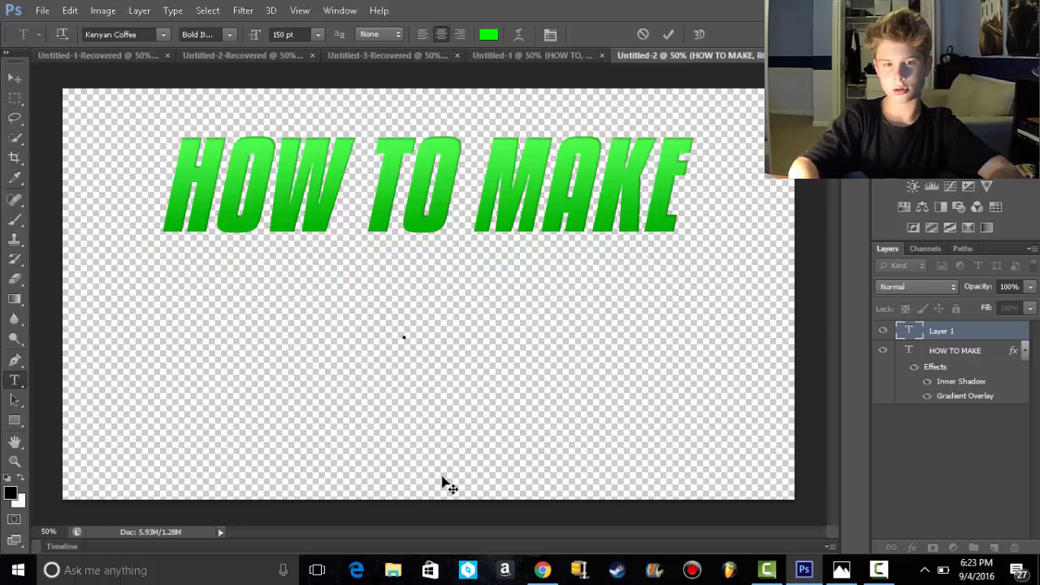
Step: Enter AWESOME as the only word in the text layer beneath HOW TO MAKE and commit it
text(AW)
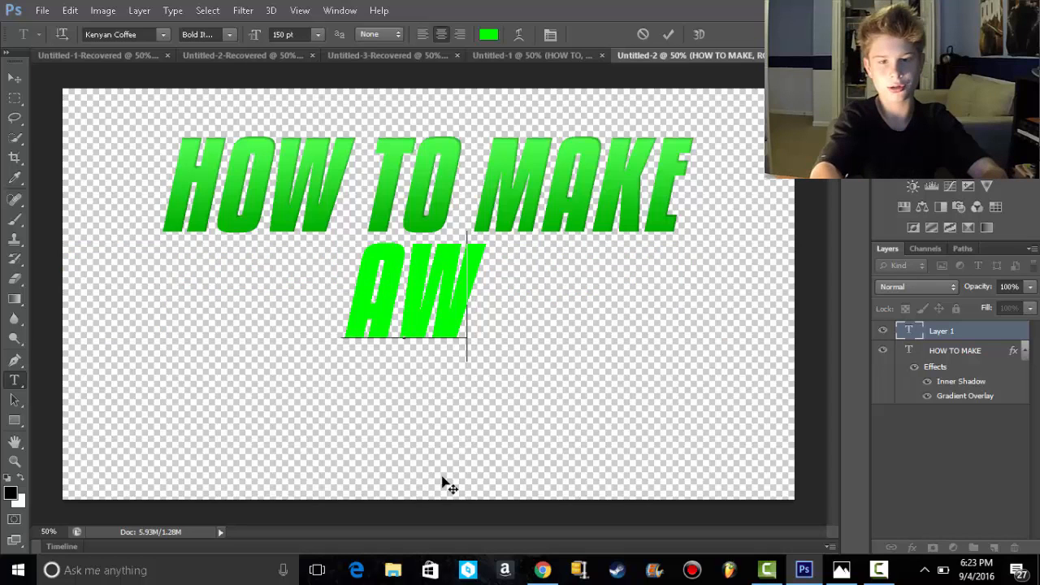
text(ESOME)
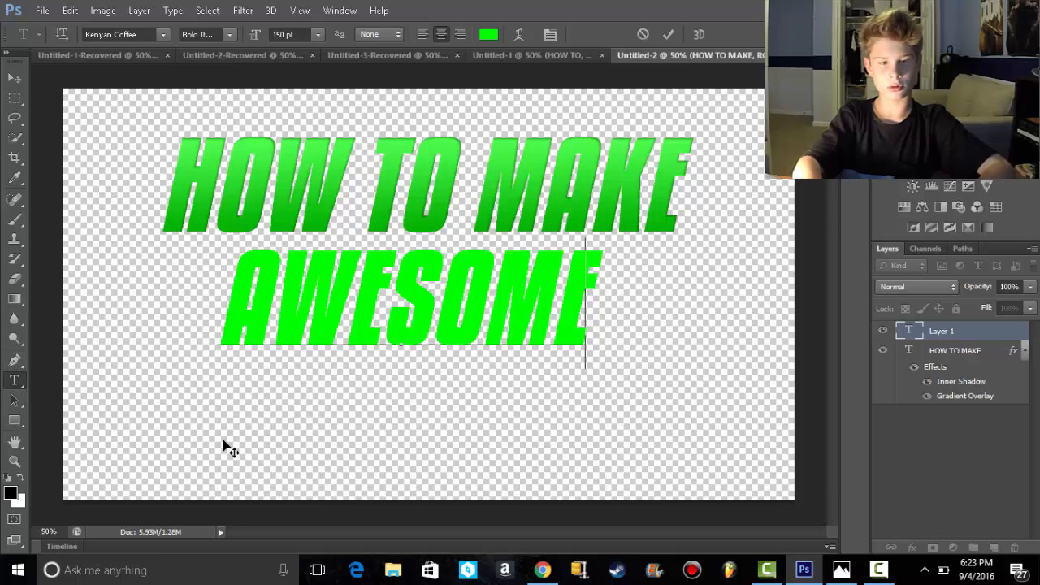
click(958, 335)
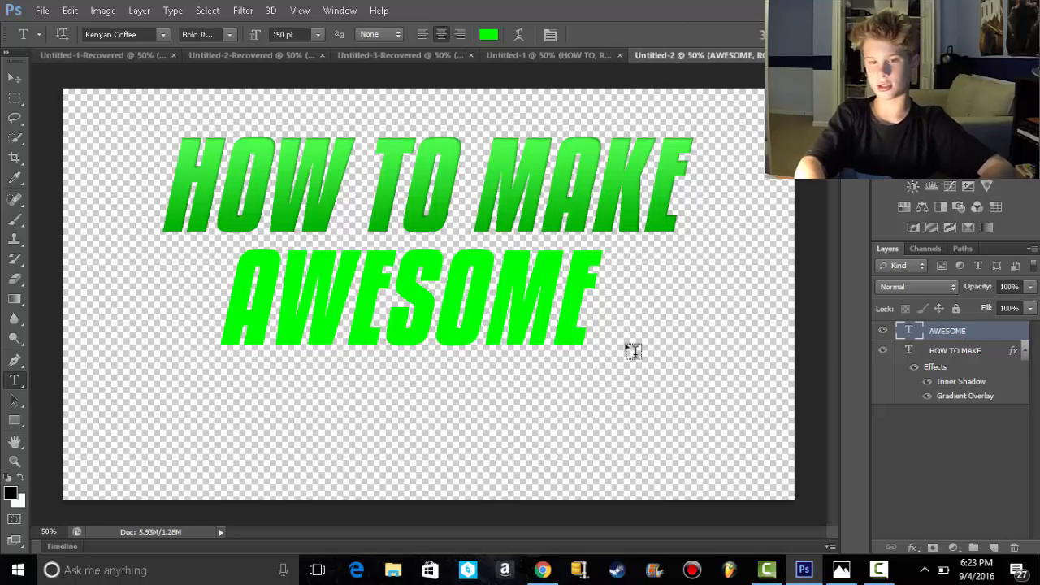
Step: Add a separate text layer reading THUMBNAILS and position it centrally beneath AWESOME
click(261, 441)
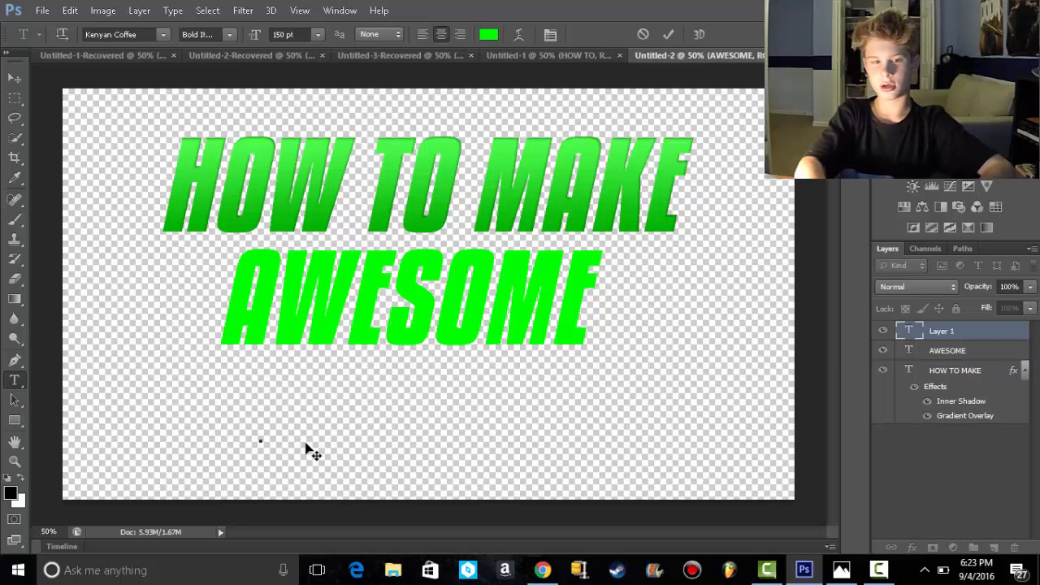
drag(313, 453, 258, 480)
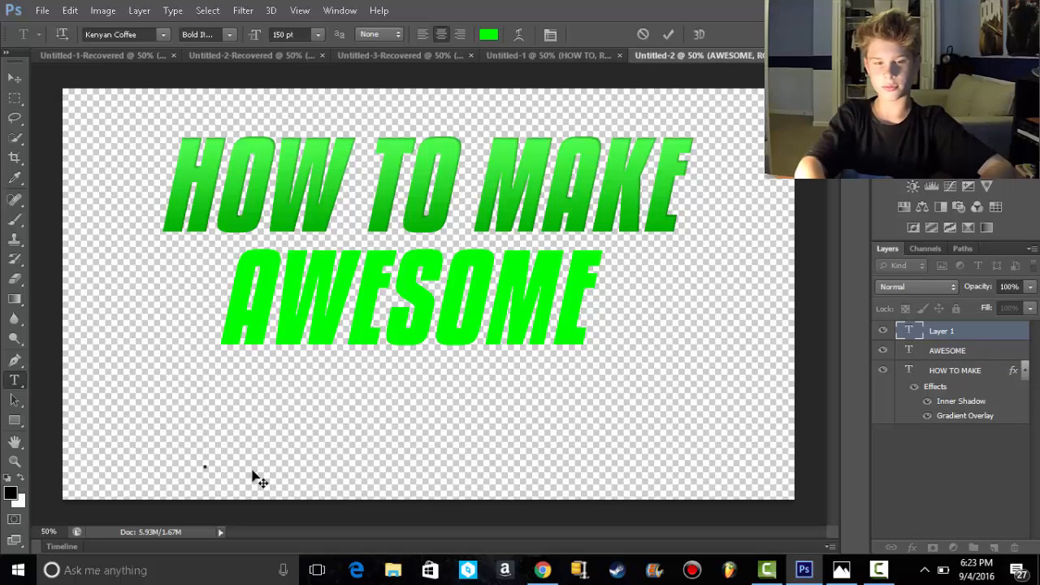
text(THUM)
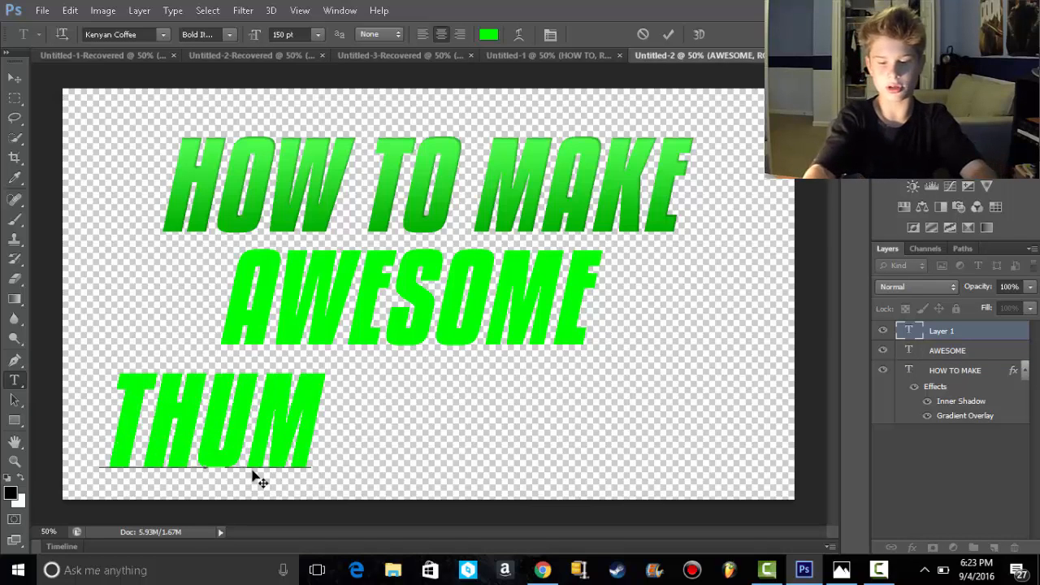
text(BNA)
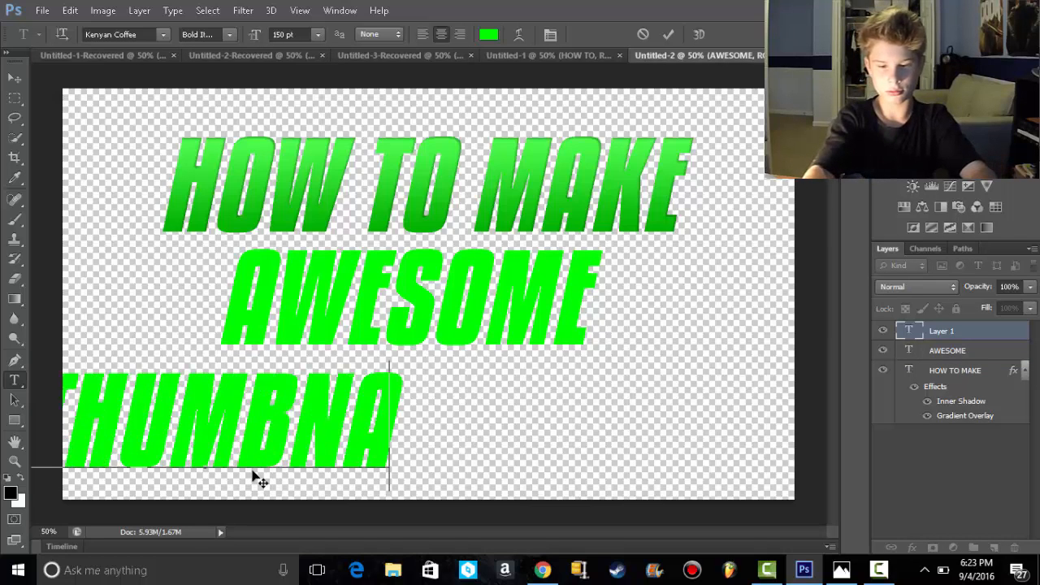
text(ILS)
drag(529, 457, 727, 449)
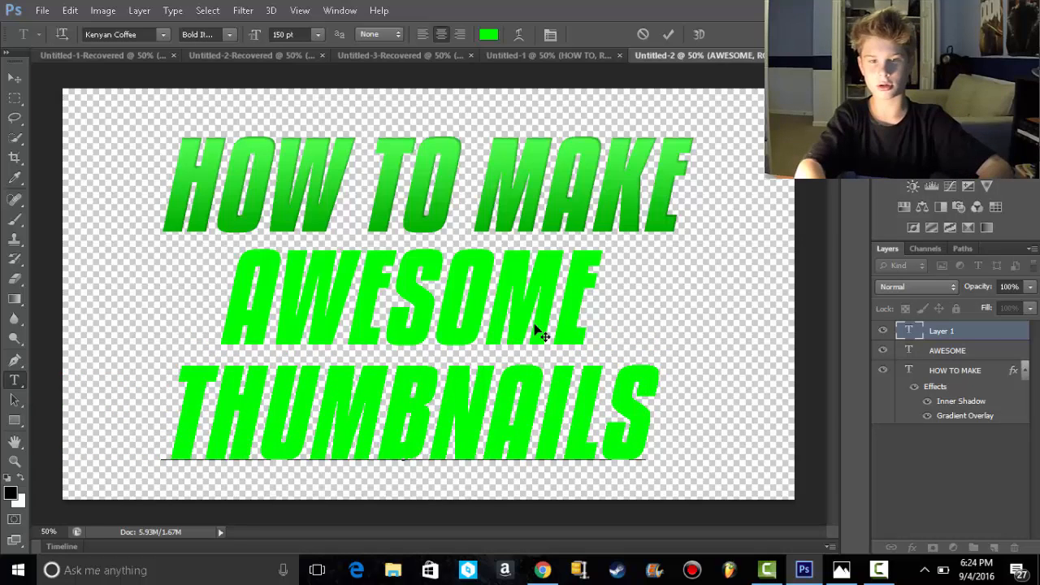
drag(536, 327, 549, 329)
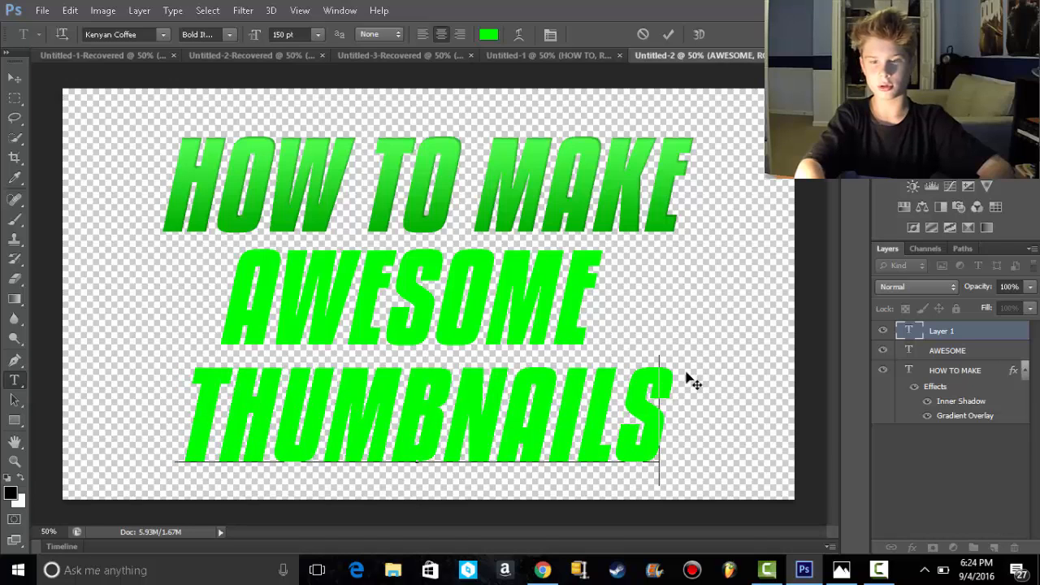
Step: Move the THUMBNAILS text slightly down with the Move tool and select the AWESOME layer
click(15, 78)
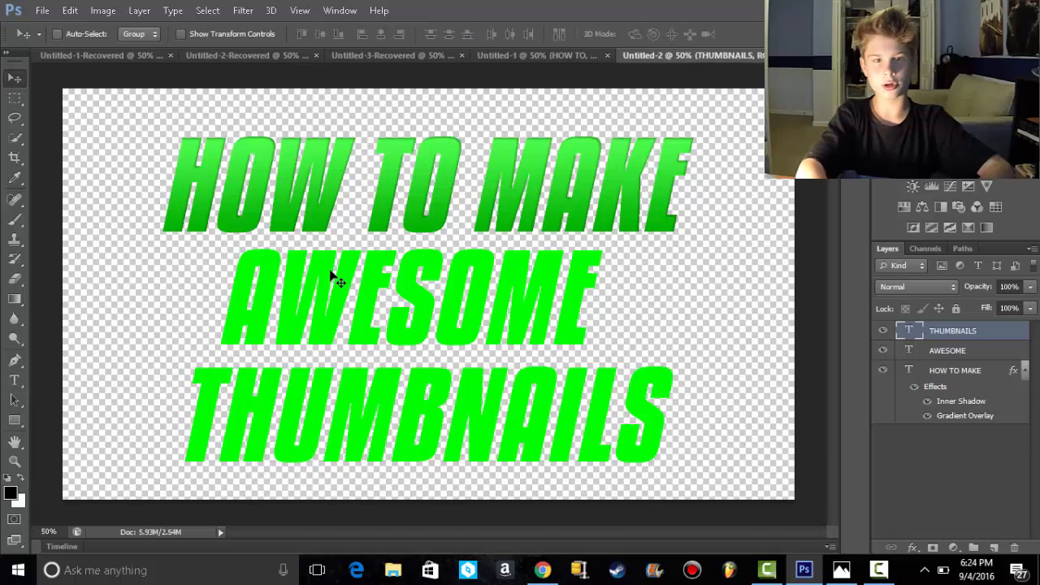
mouse_move(341, 281)
mouse_down()
mouse_move(376, 286)
mouse_move(339, 285)
mouse_up()
click(904, 352)
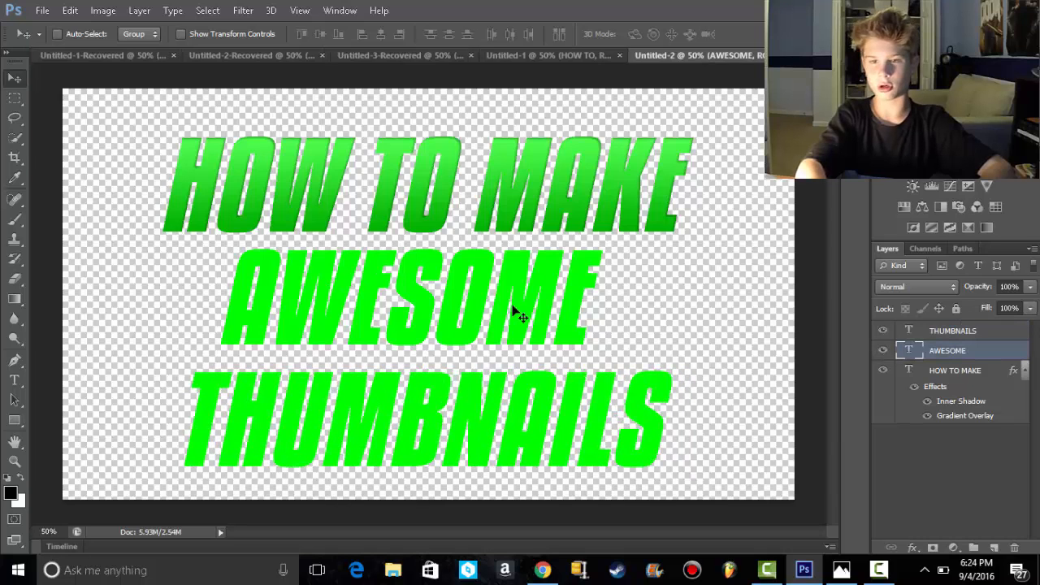
Step: Shift the AWESOME text slightly right, and move the THUMBNAILS text slightly up and to the left beneath it
drag(508, 299, 512, 303)
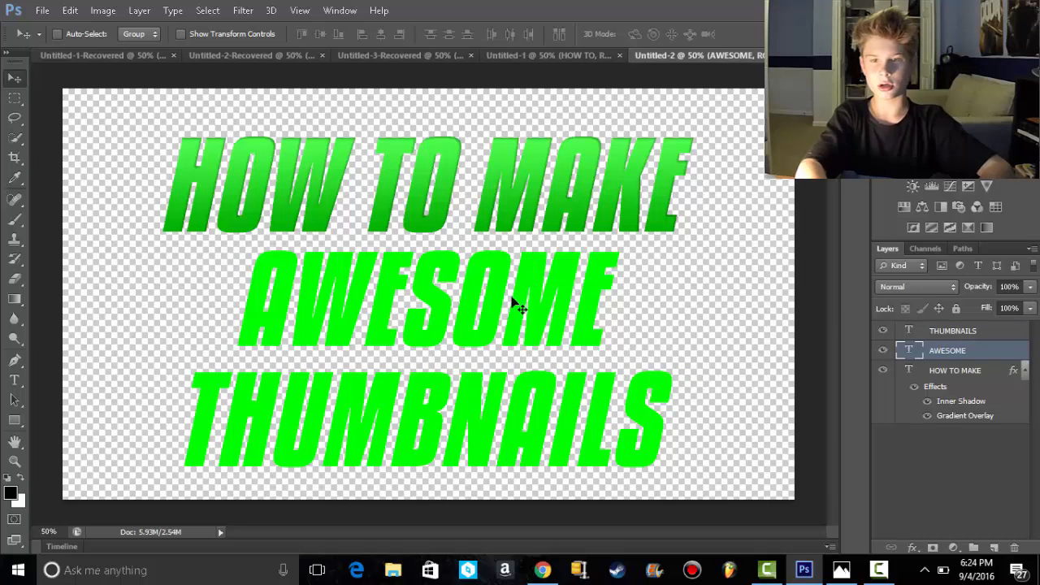
mouse_move(477, 430)
mouse_down()
mouse_move(486, 421)
mouse_move(480, 429)
mouse_up()
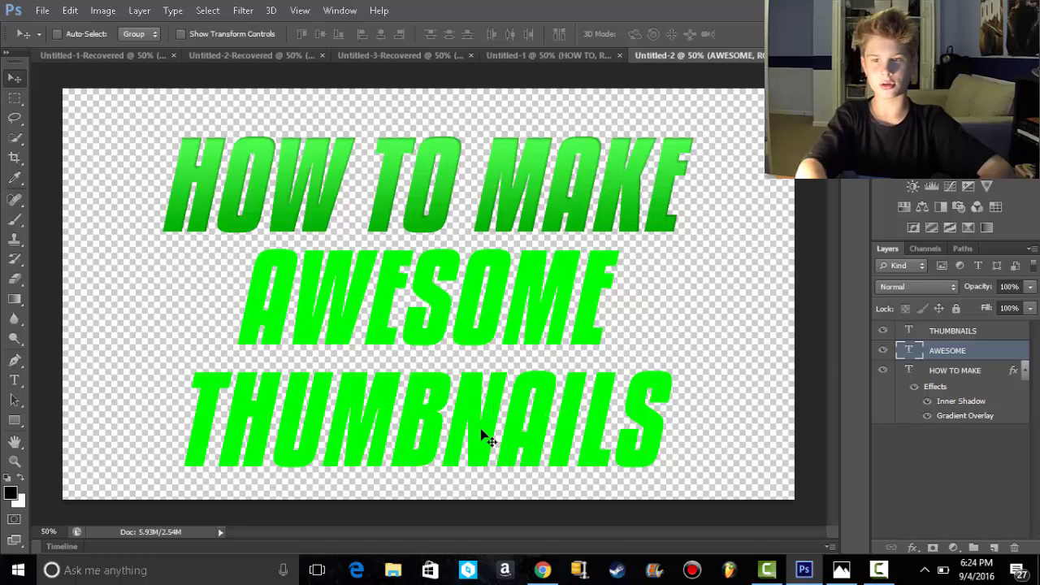
click(939, 330)
mouse_move(585, 418)
mouse_down()
mouse_move(566, 424)
mouse_move(578, 422)
mouse_move(568, 410)
mouse_up()
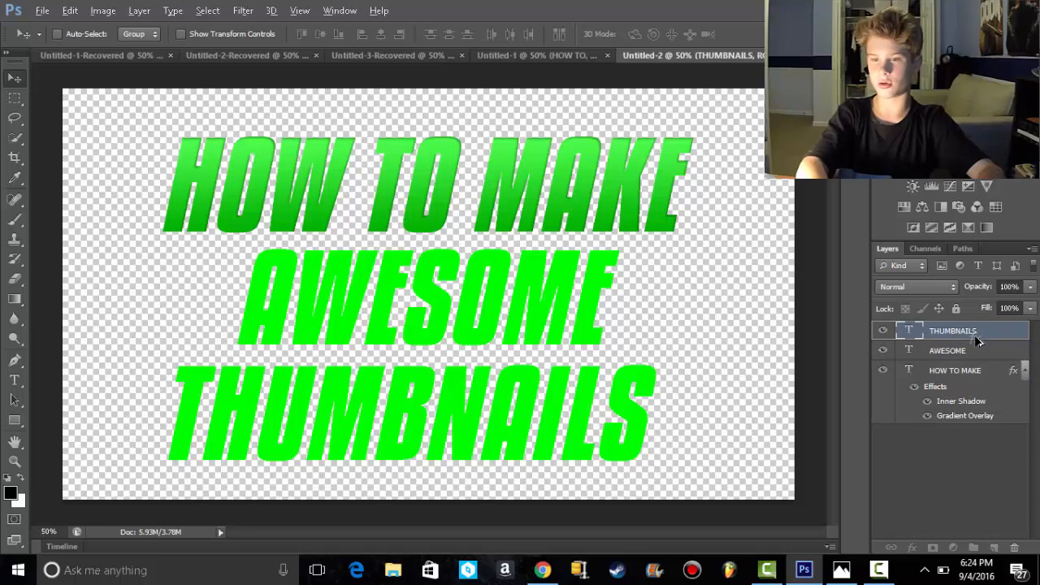
Step: Copy the inner shadow and gradient overlay effects from the HOW TO MAKE layer to the THUMBNAILS and AWESOME layers
drag(978, 341, 980, 339)
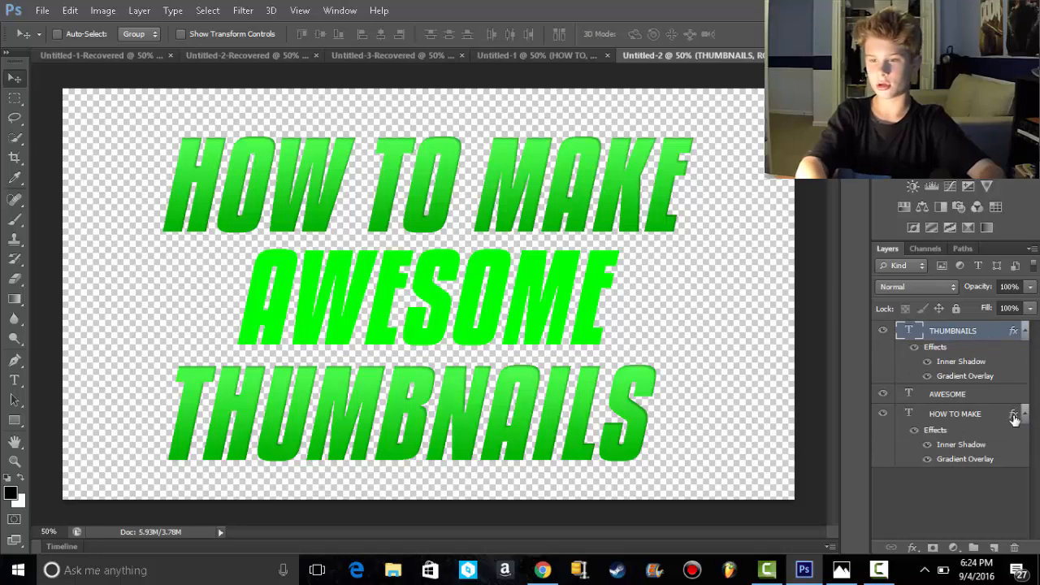
drag(1014, 418, 931, 393)
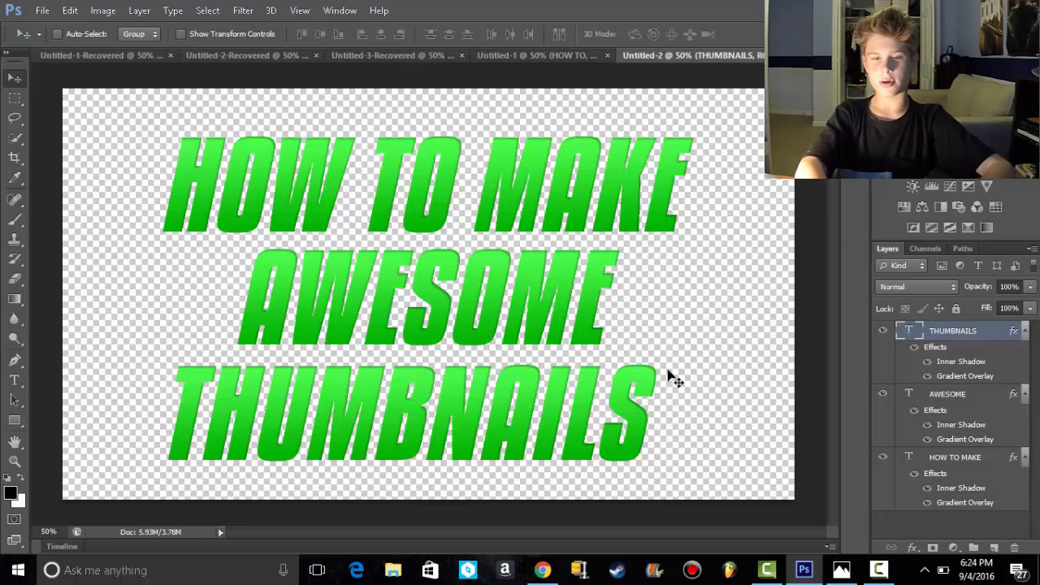
Step: Add an outer glow to the AWESOME layer with black (000000) as its colour and Normal as its blend mode
click(936, 396)
right_click(936, 396)
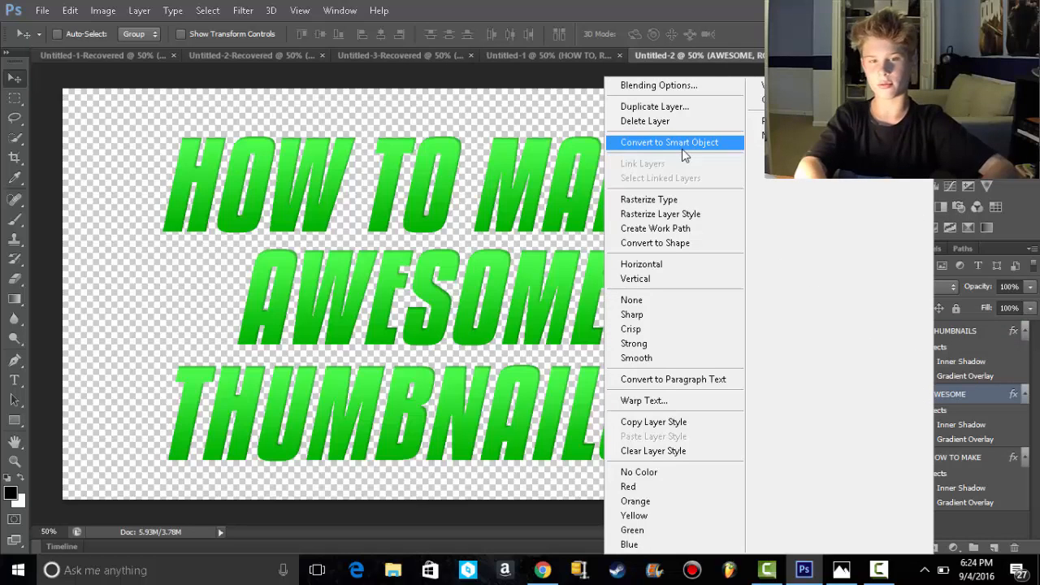
click(653, 88)
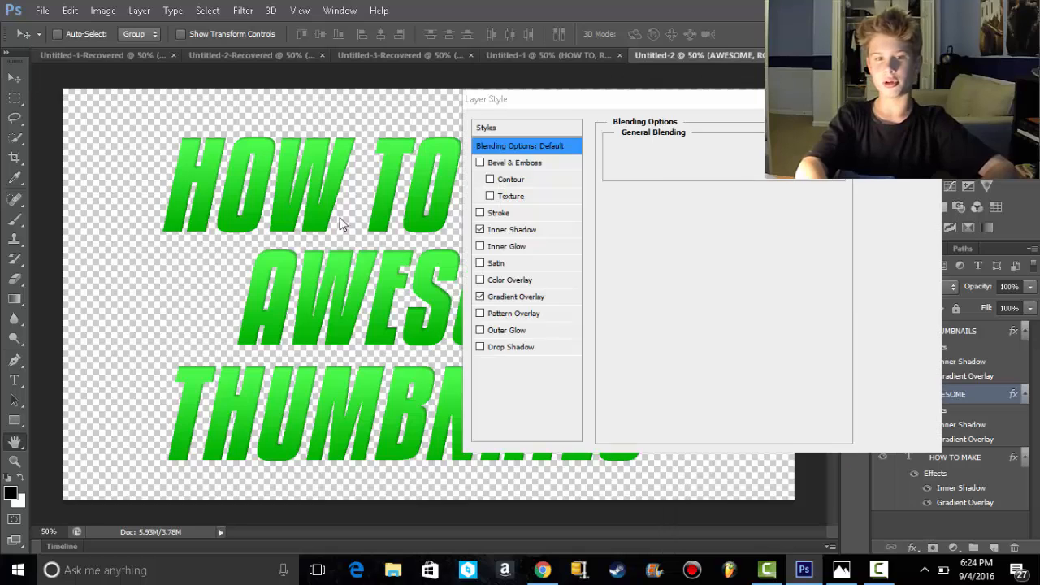
click(497, 214)
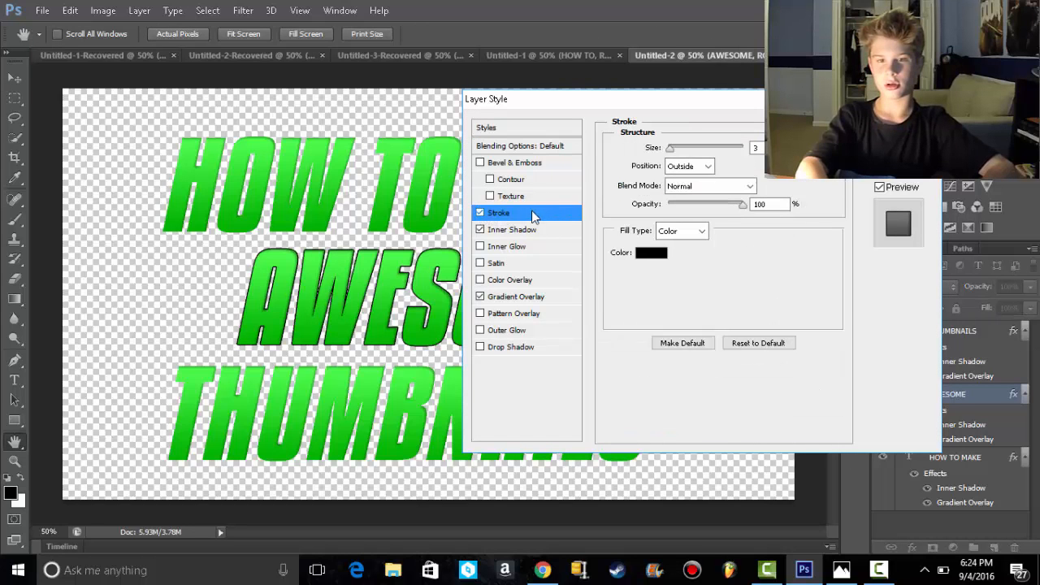
click(480, 213)
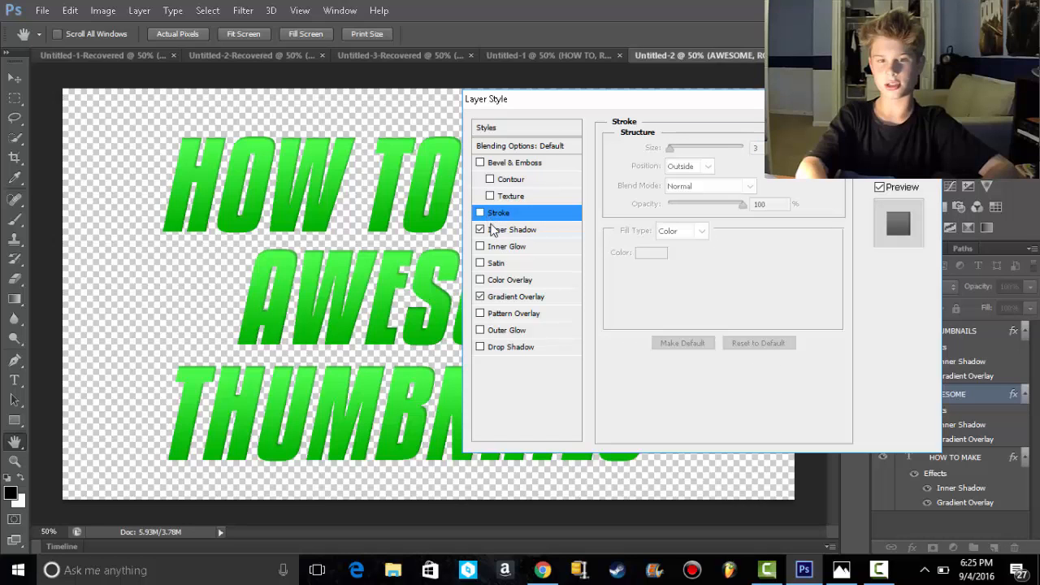
click(481, 333)
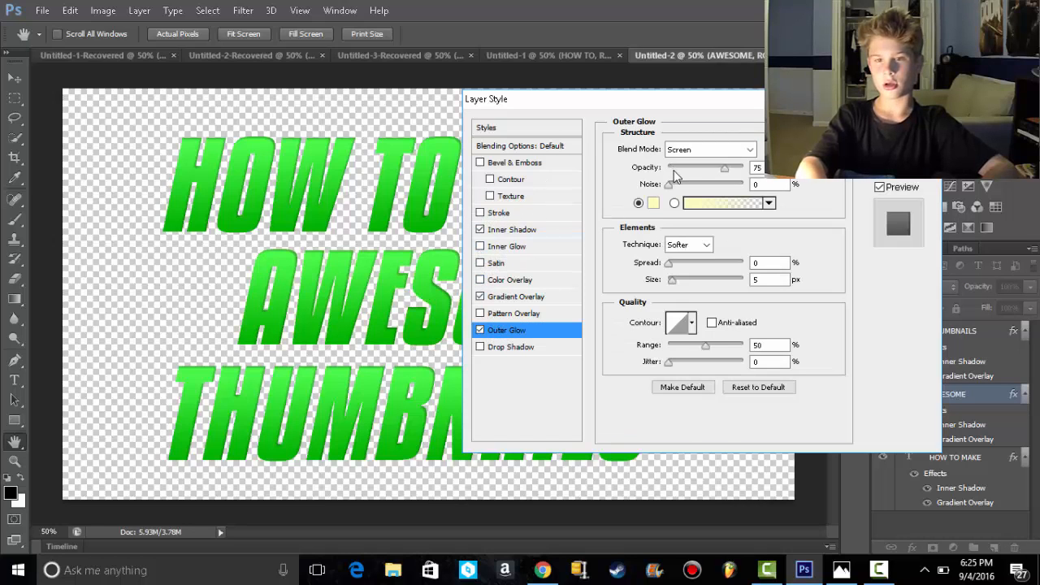
click(654, 204)
drag(346, 297, 257, 332)
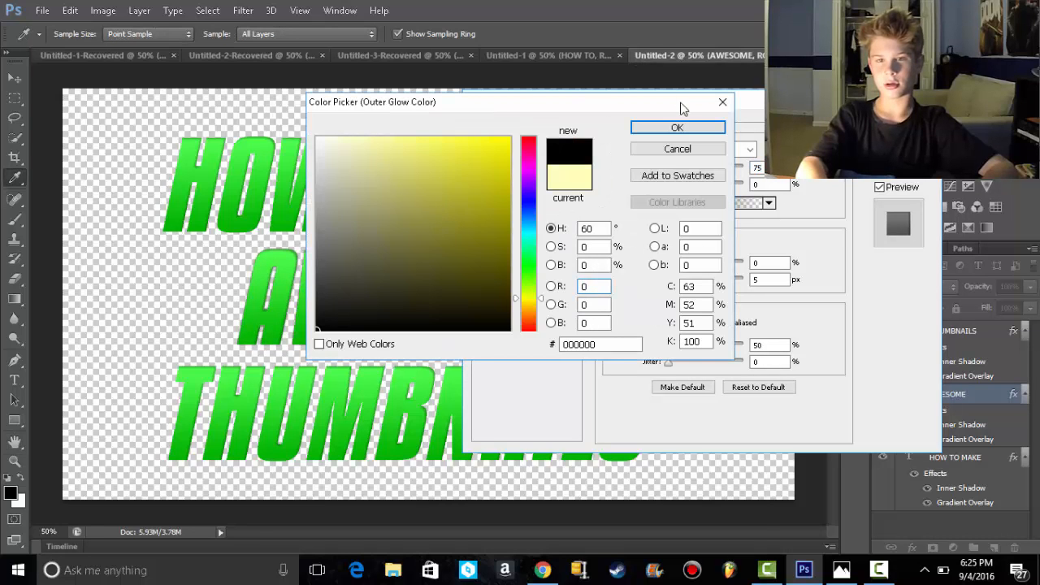
click(677, 127)
click(707, 149)
click(690, 160)
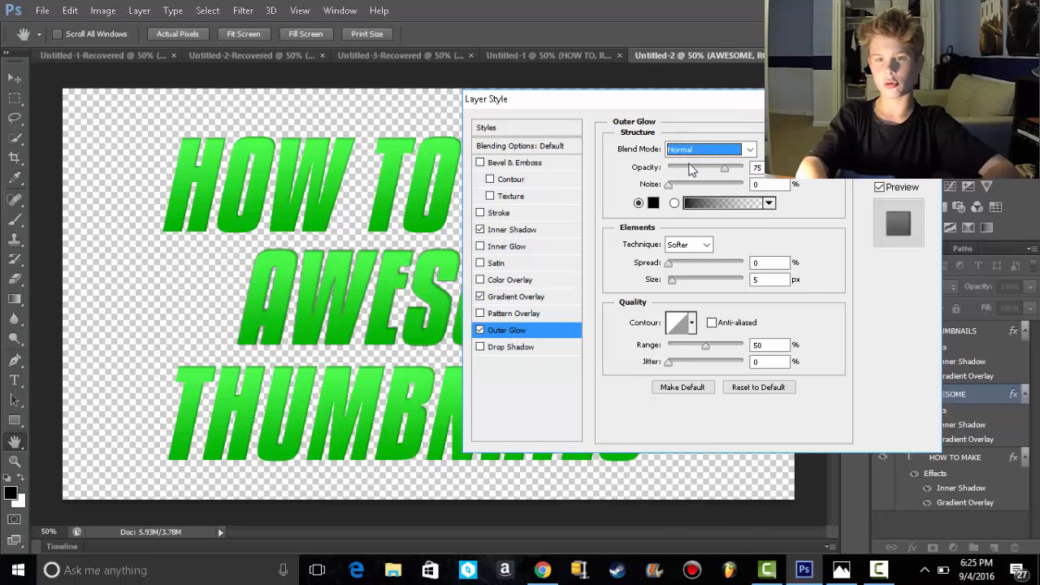
Step: Set the AWESOME outer glow to 100% opacity, 91% spread and 109 px size, and place its layer below HOW TO MAKE
drag(723, 169, 735, 169)
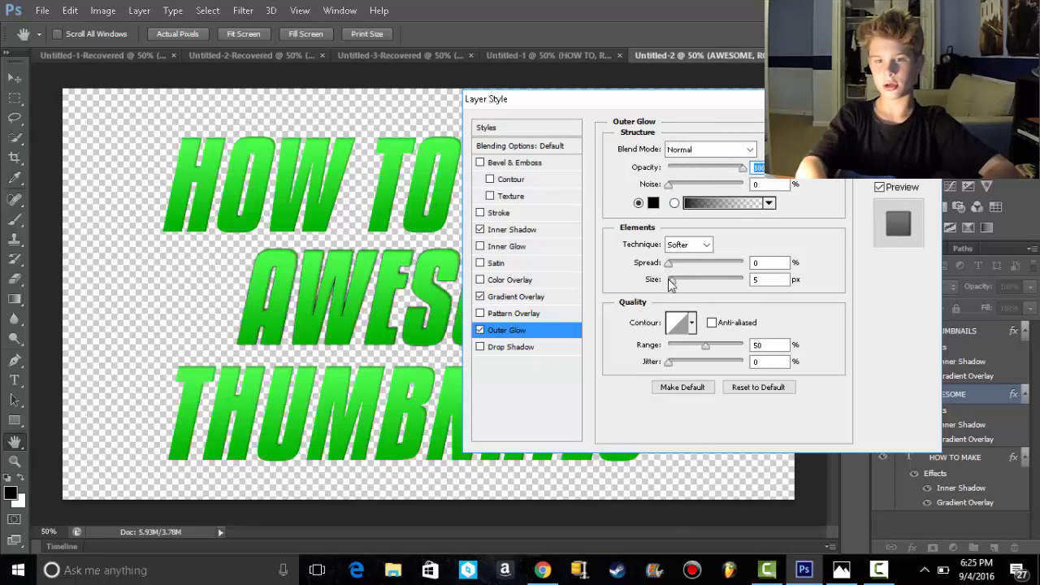
drag(669, 265, 709, 284)
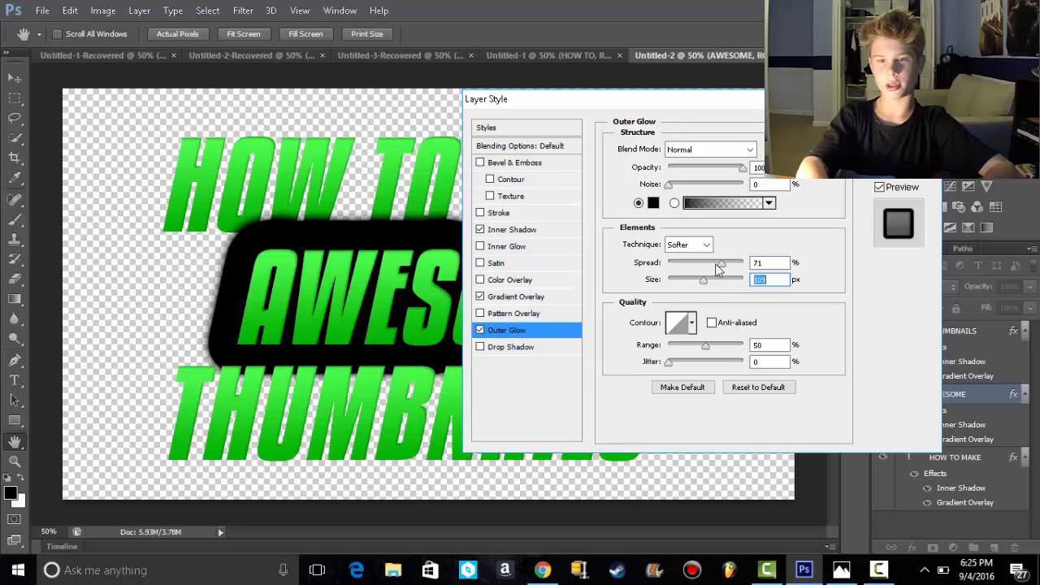
drag(723, 267, 729, 267)
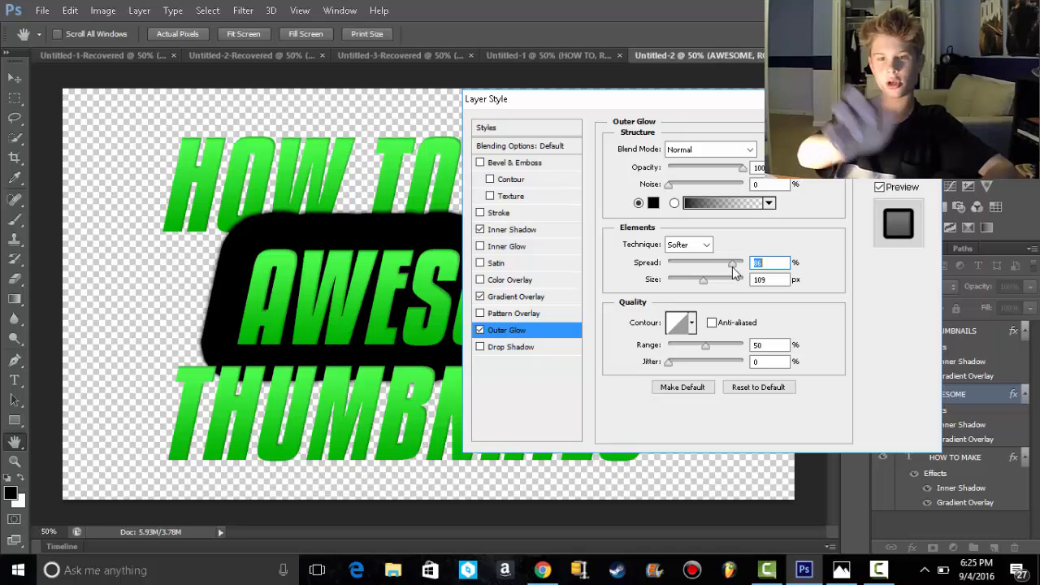
mouse_move(734, 271)
mouse_down()
mouse_move(761, 266)
mouse_move(737, 269)
mouse_up()
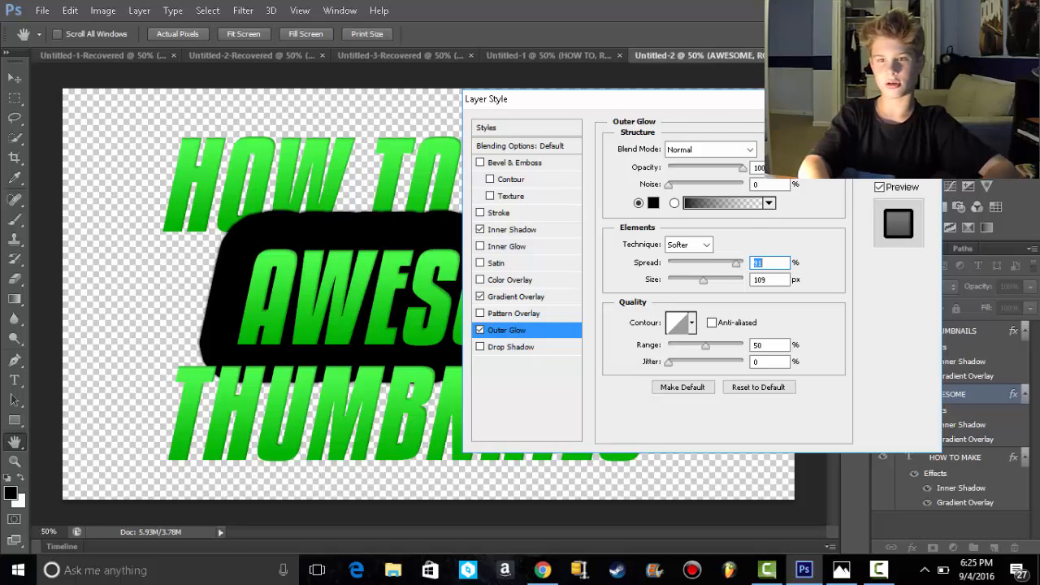
key(Return)
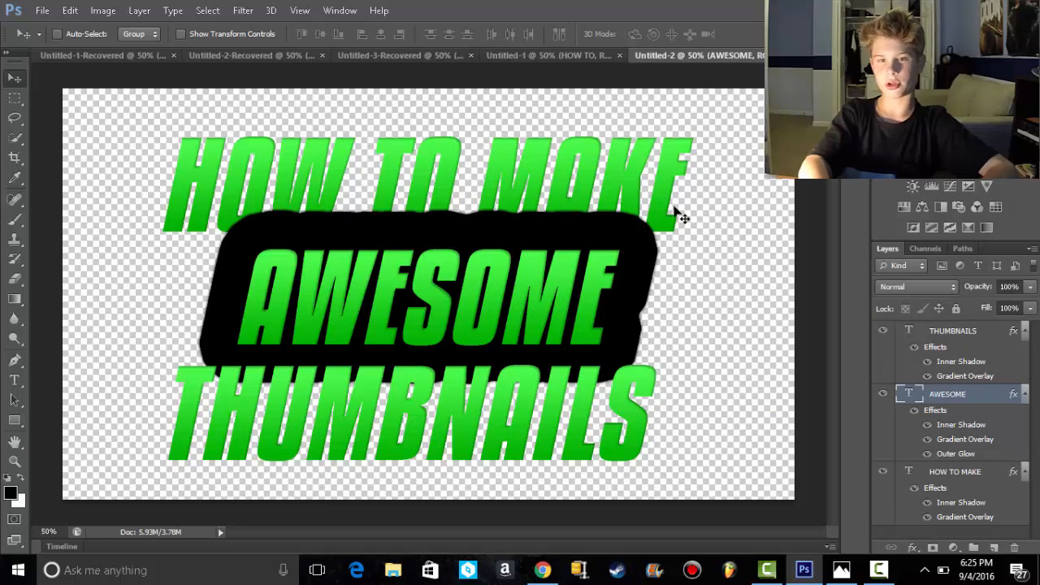
drag(945, 394, 942, 524)
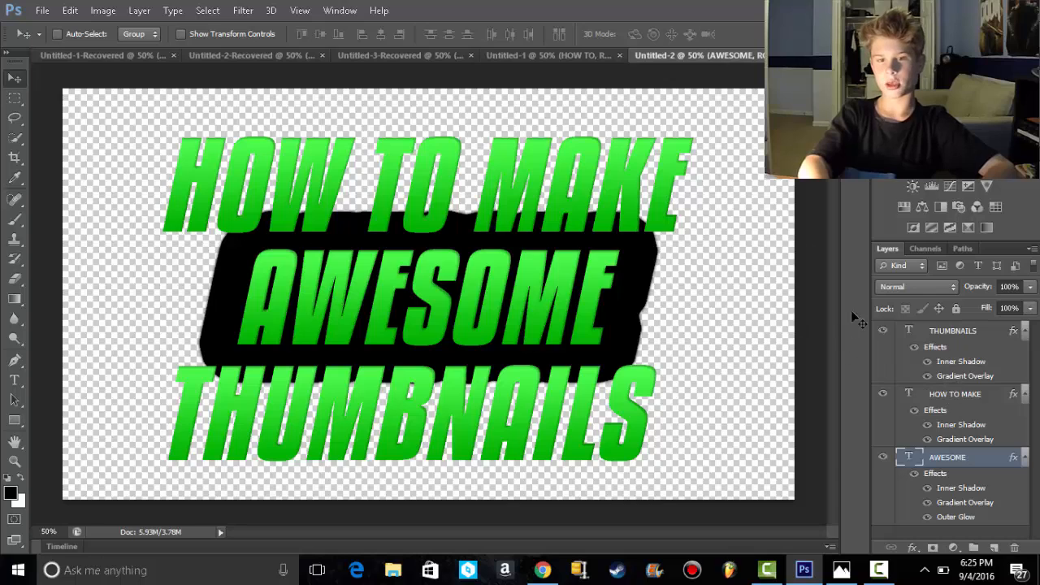
Step: Add an outer glow to the HOW TO MAKE layer with black (000000) as its colour and Normal as its blend mode
click(958, 398)
right_click(958, 398)
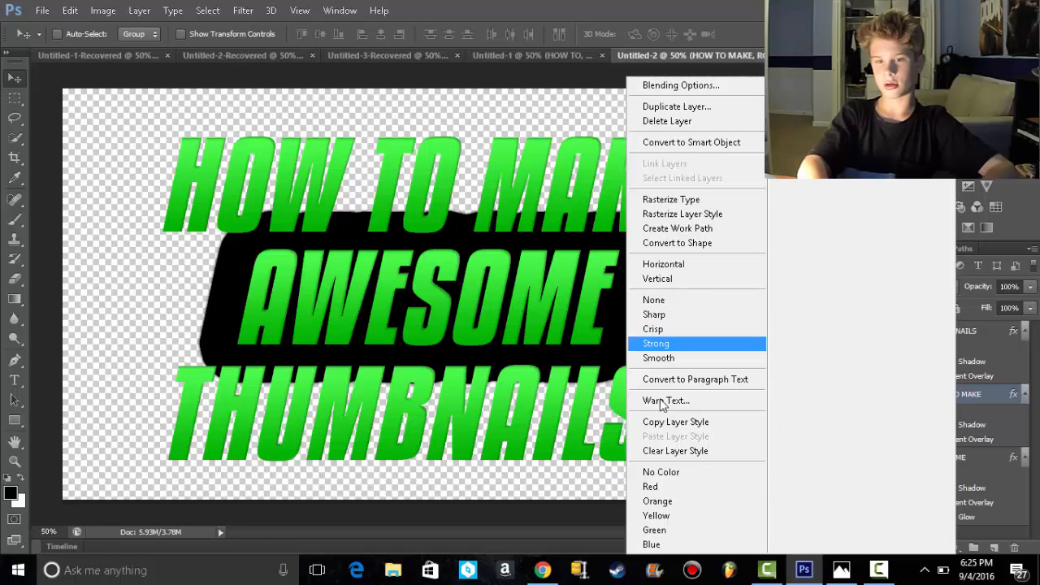
click(698, 90)
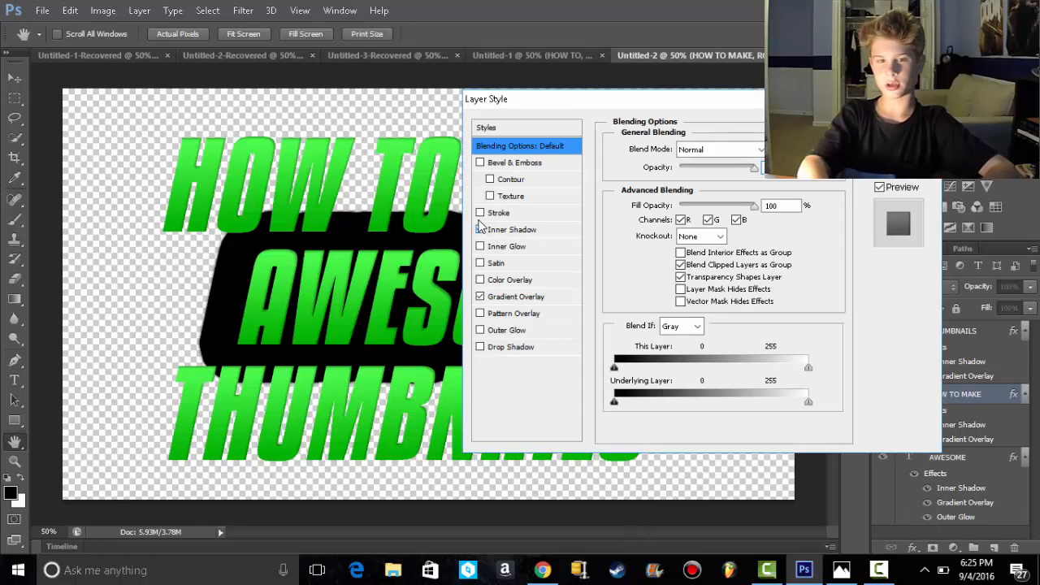
click(498, 213)
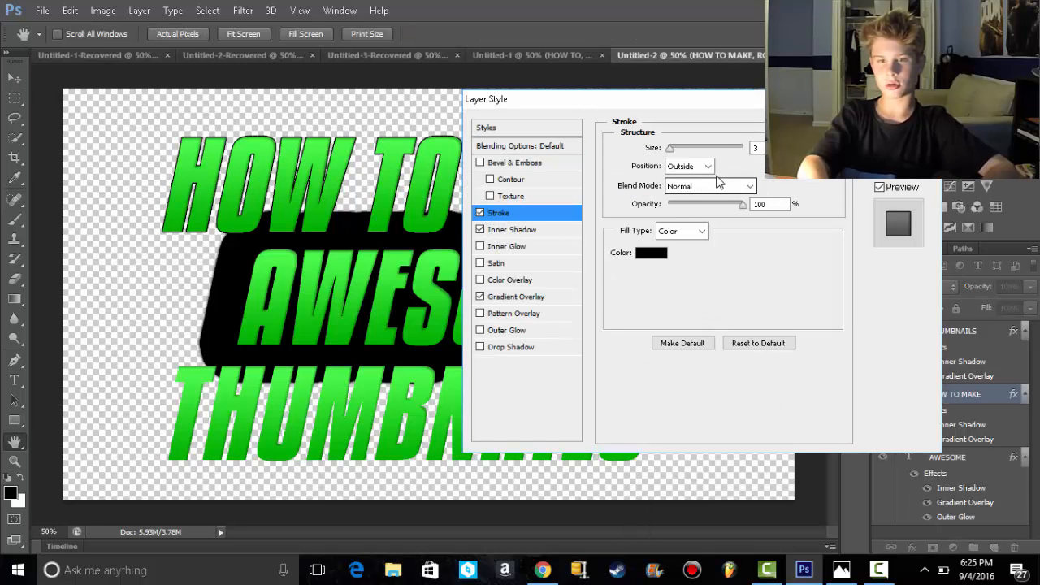
click(480, 213)
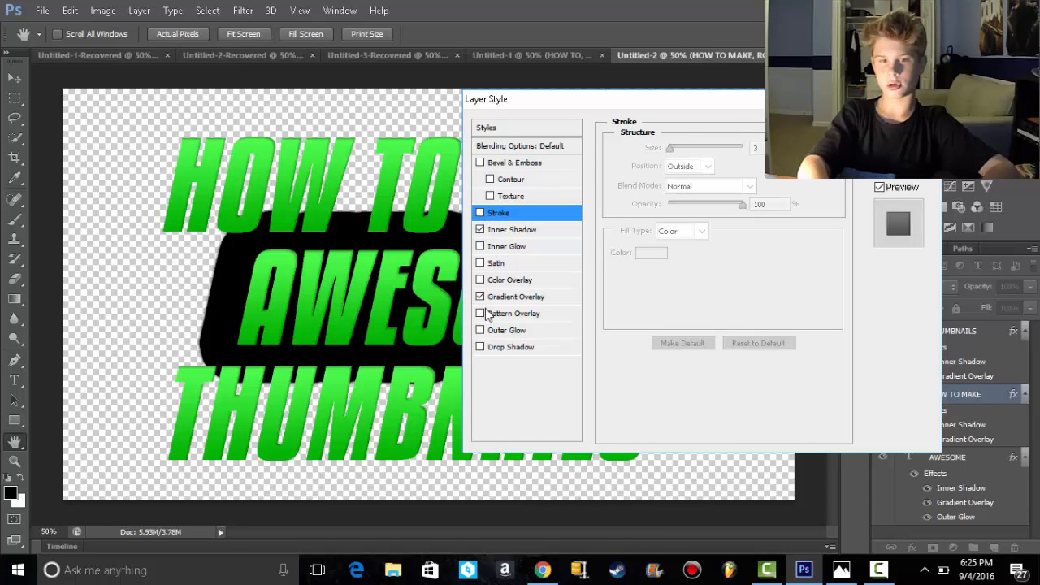
click(488, 331)
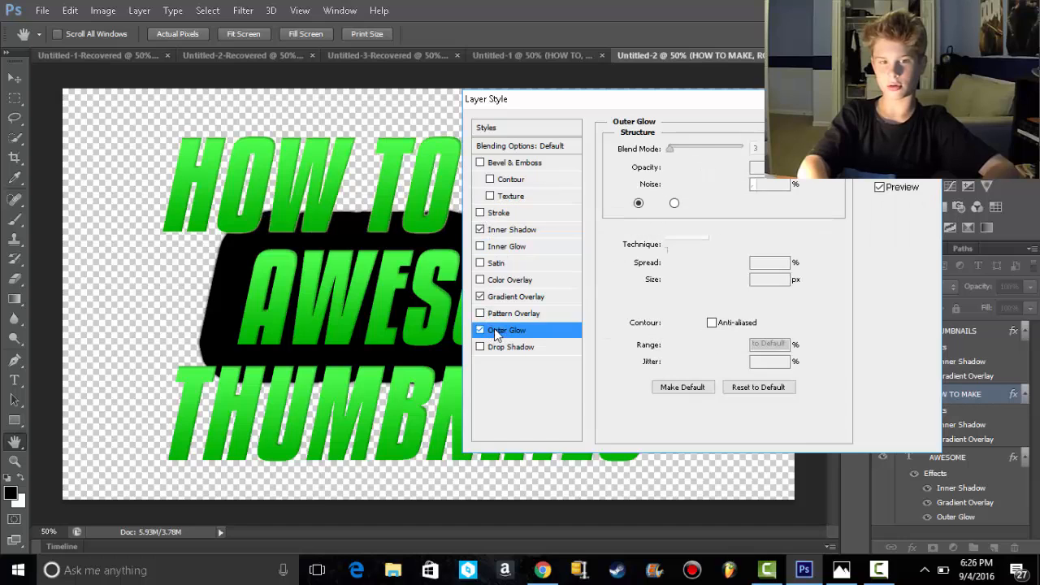
click(653, 203)
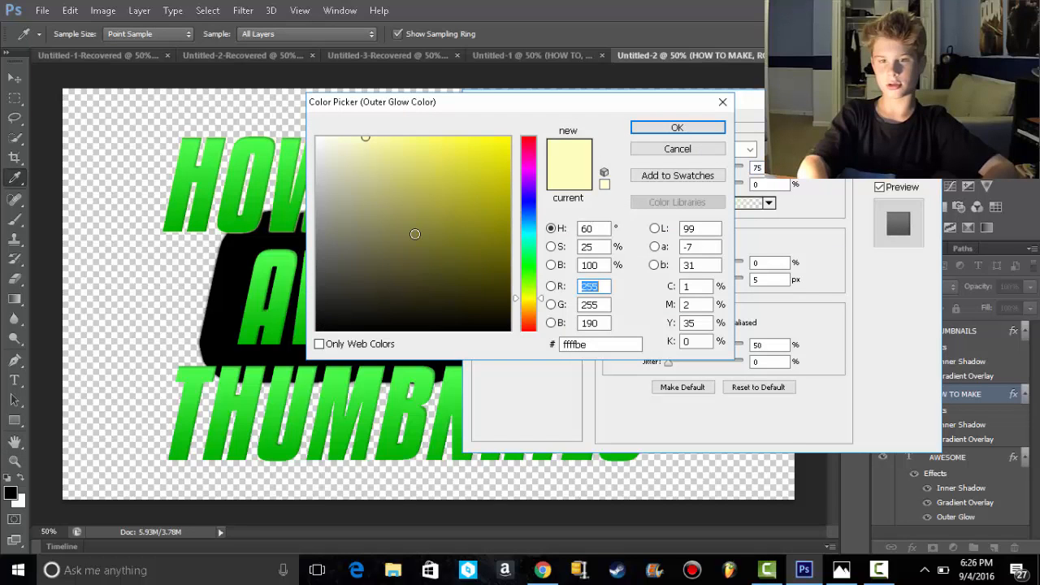
text(0)
key(Tab)
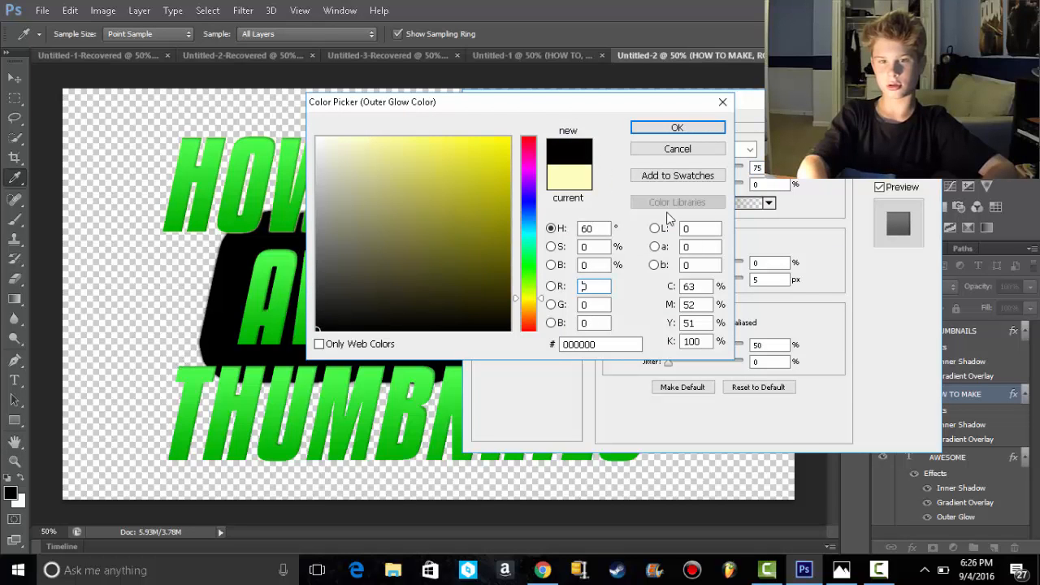
click(708, 128)
click(723, 148)
click(674, 165)
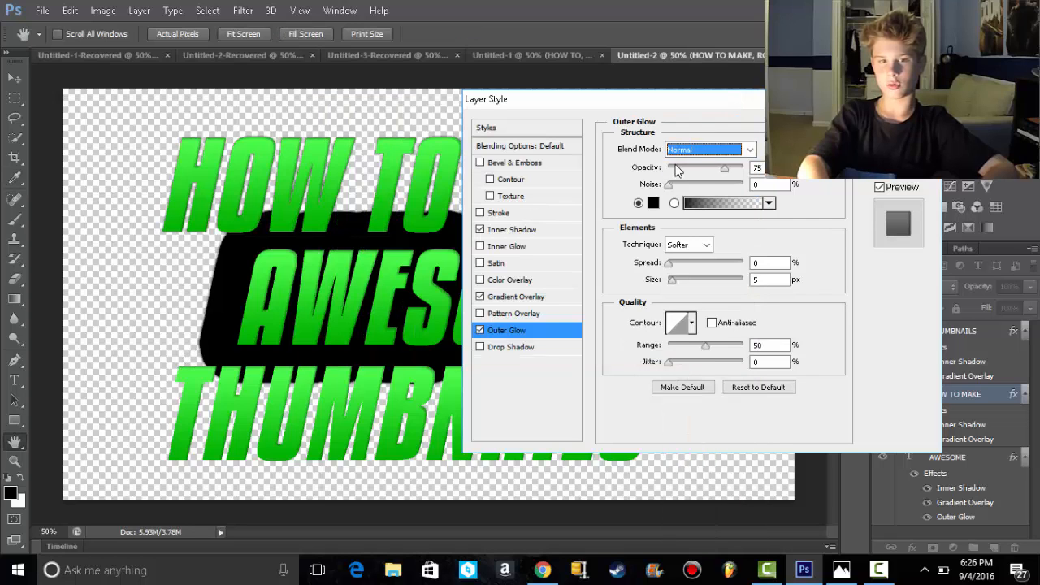
Step: Set the HOW TO MAKE outer glow to 100% opacity, 78% spread and 62 px size, and apply the layer style
drag(730, 177, 744, 176)
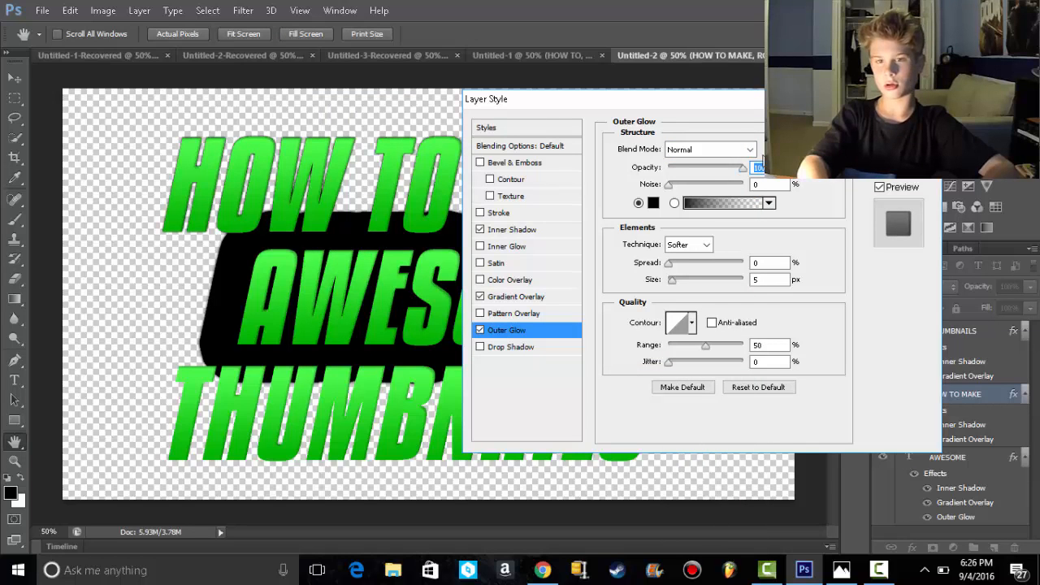
drag(669, 266, 693, 286)
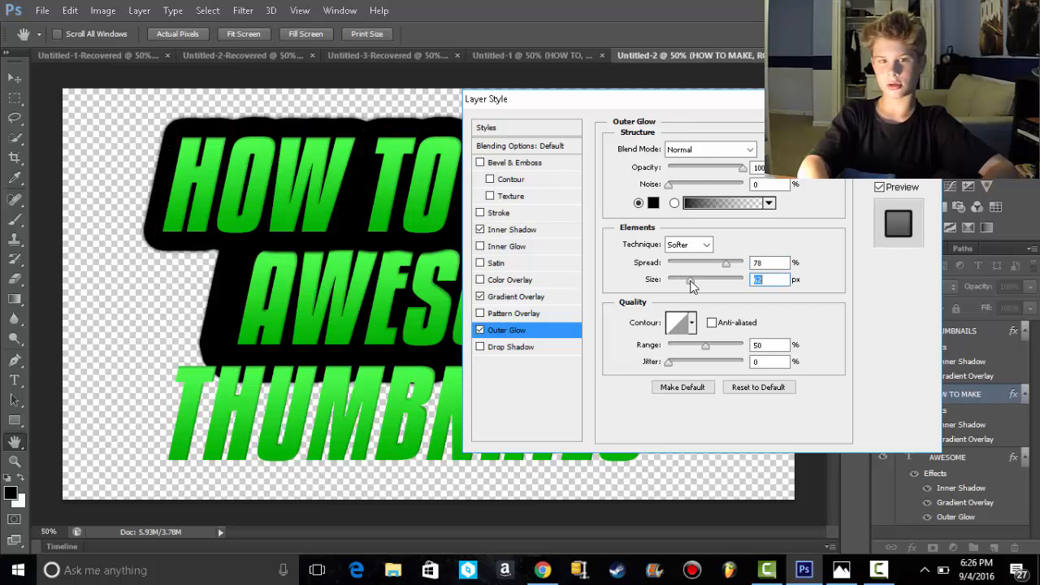
key(Return)
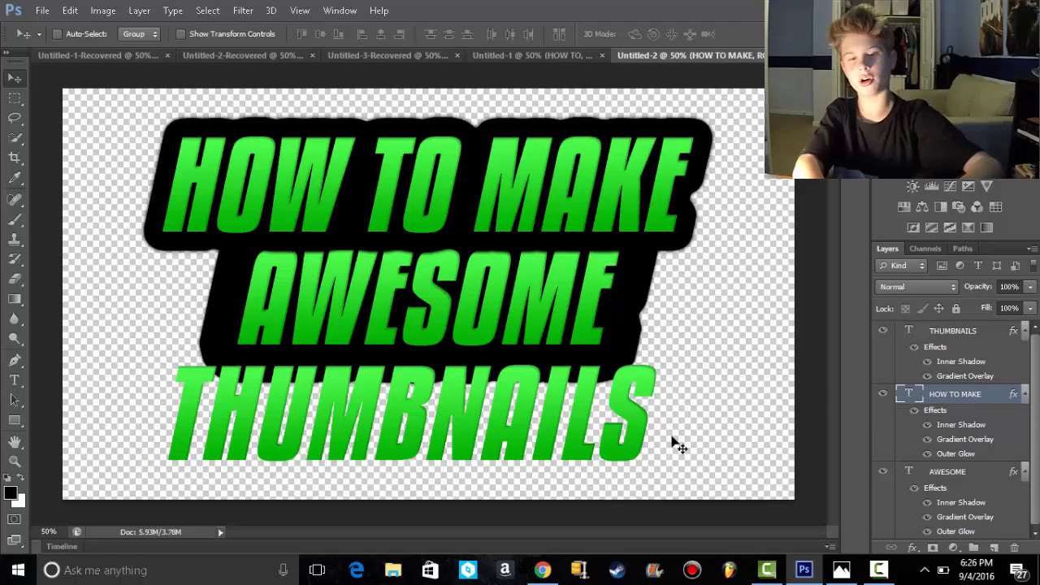
Step: Copy the layer effects, including the black outer glow, from the HOW TO MAKE layer to the THUMBNAILS layer
click(948, 339)
right_click(947, 339)
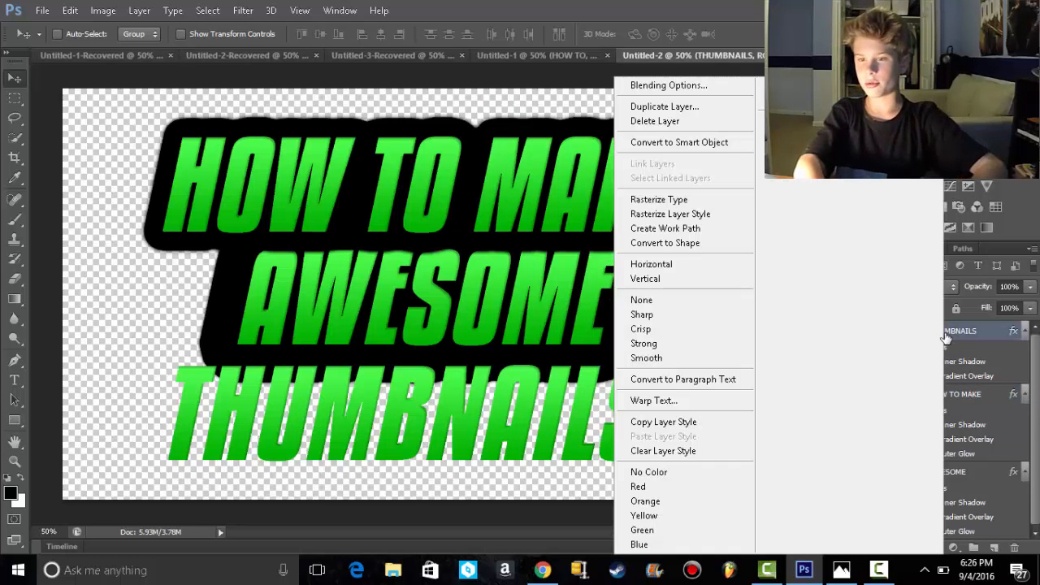
click(1012, 237)
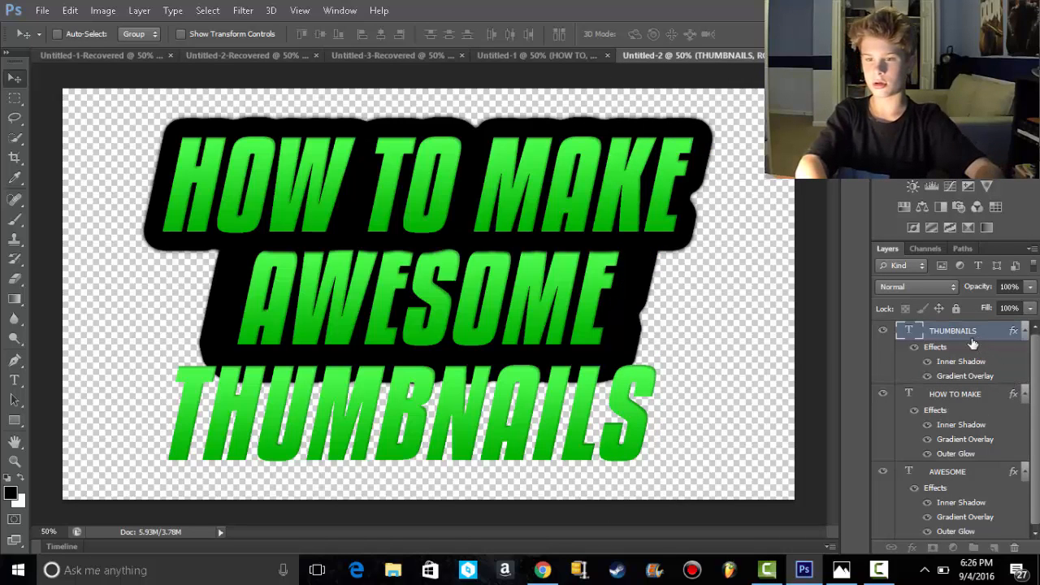
drag(973, 344, 971, 340)
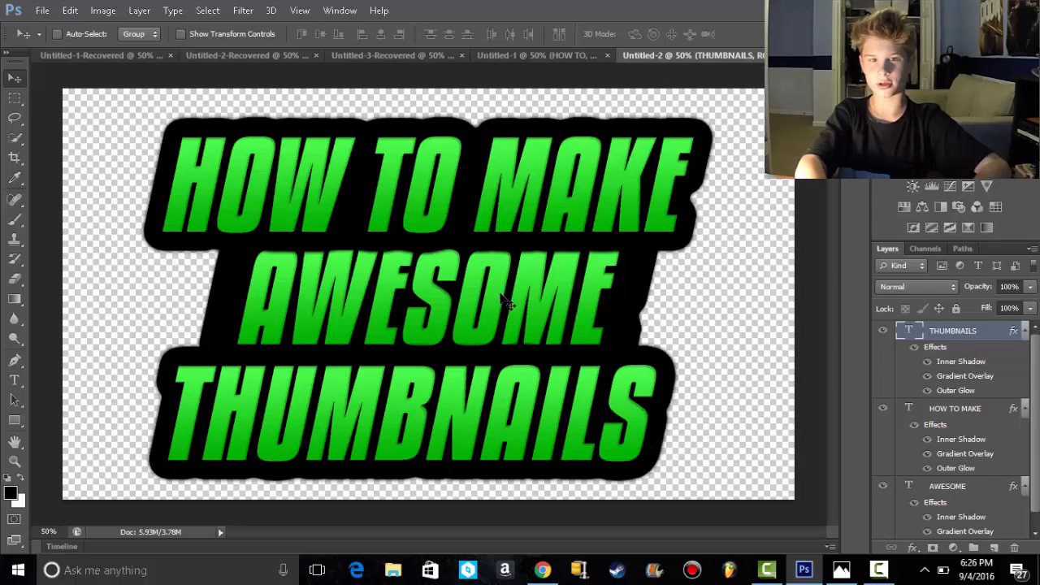
Step: Move the THUMBNAILS text slightly down, and lower the AWESOME text to even out the spacing between the three lines
mouse_move(520, 312)
mouse_down()
mouse_move(521, 324)
mouse_move(519, 314)
mouse_up()
click(914, 490)
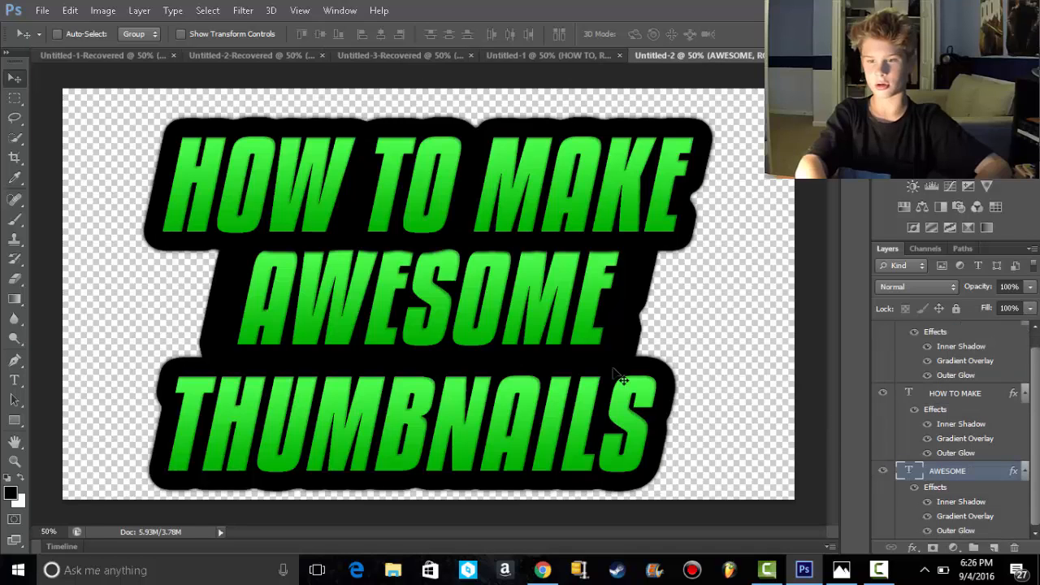
drag(552, 321, 549, 319)
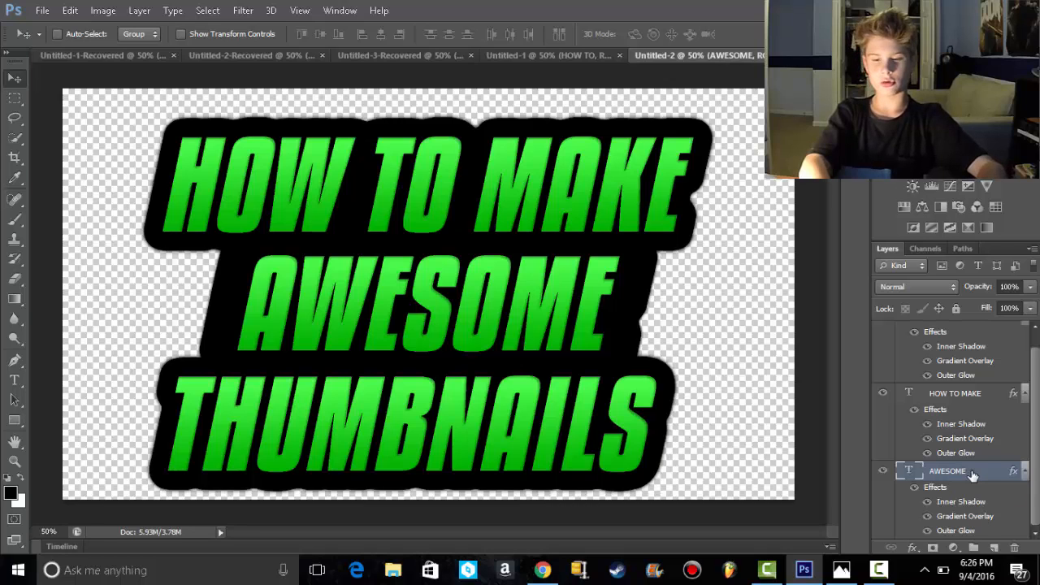
Step: Rasterize the type of the THUMBNAILS, HOW TO MAKE and AWESOME layers and merge the three layers into one
ctrl+click(941, 394)
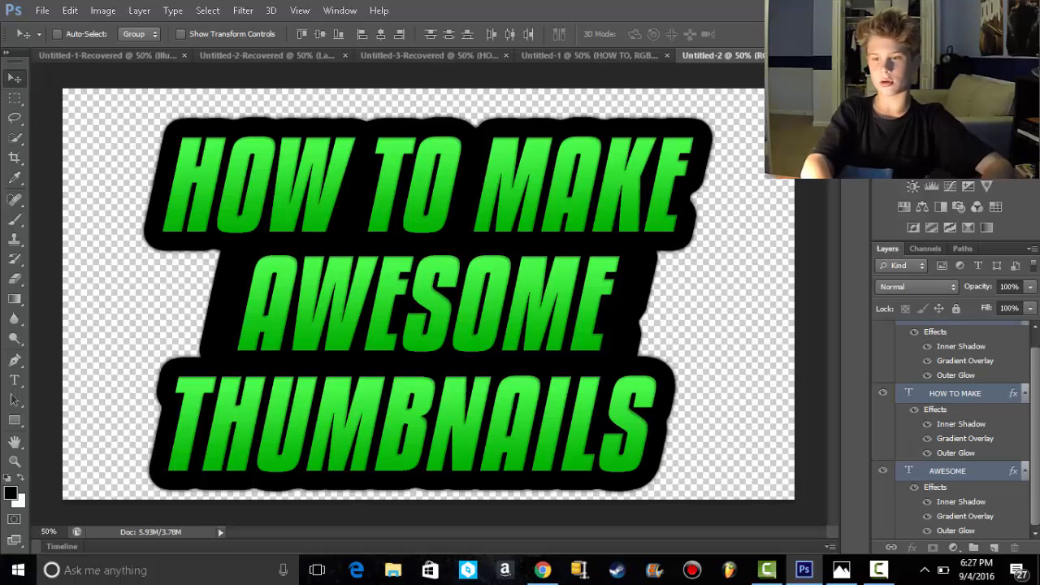
scroll(1033, 322, up, 1)
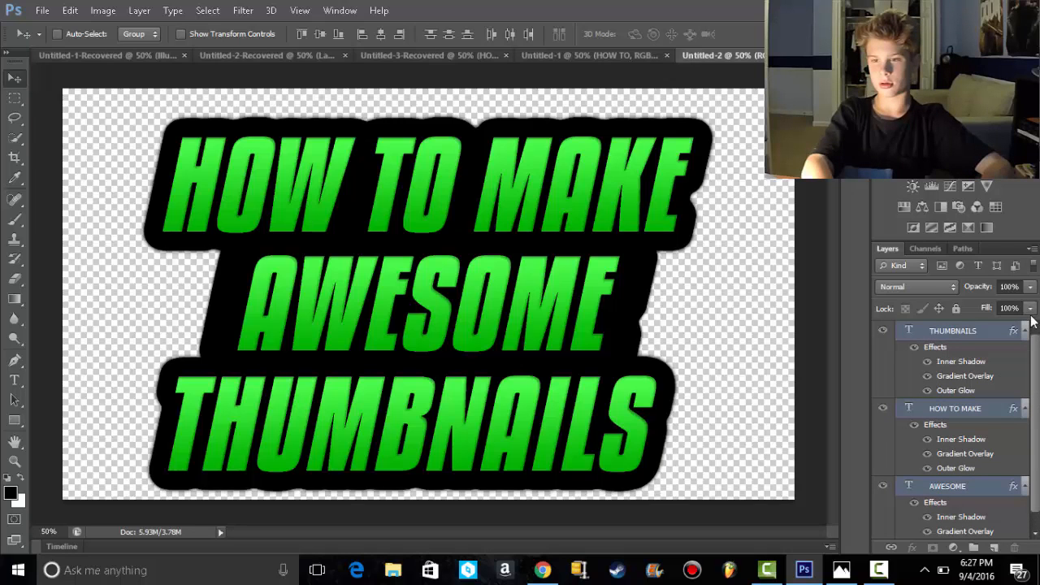
right_click(921, 332)
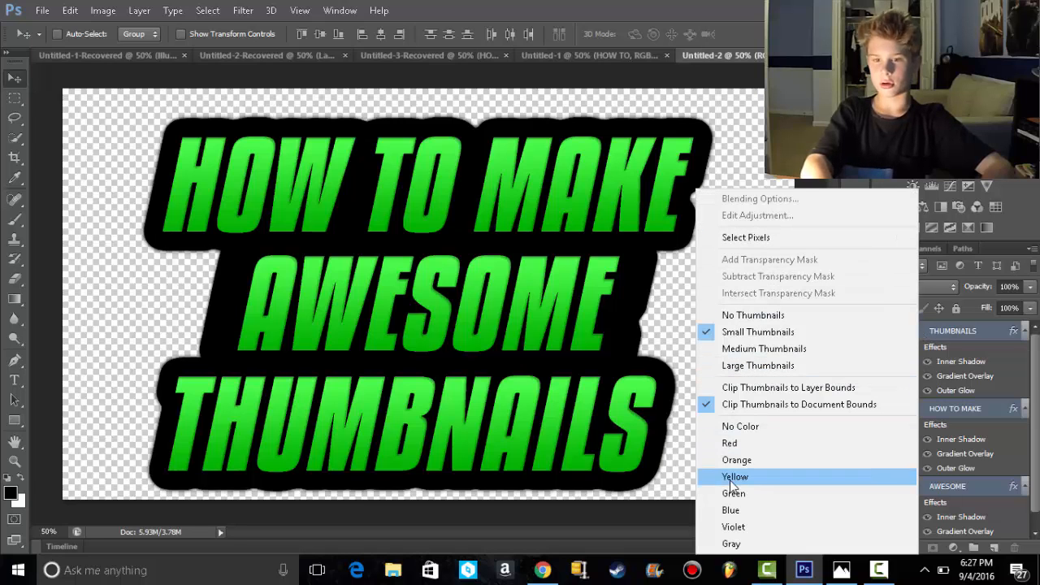
right_click(933, 333)
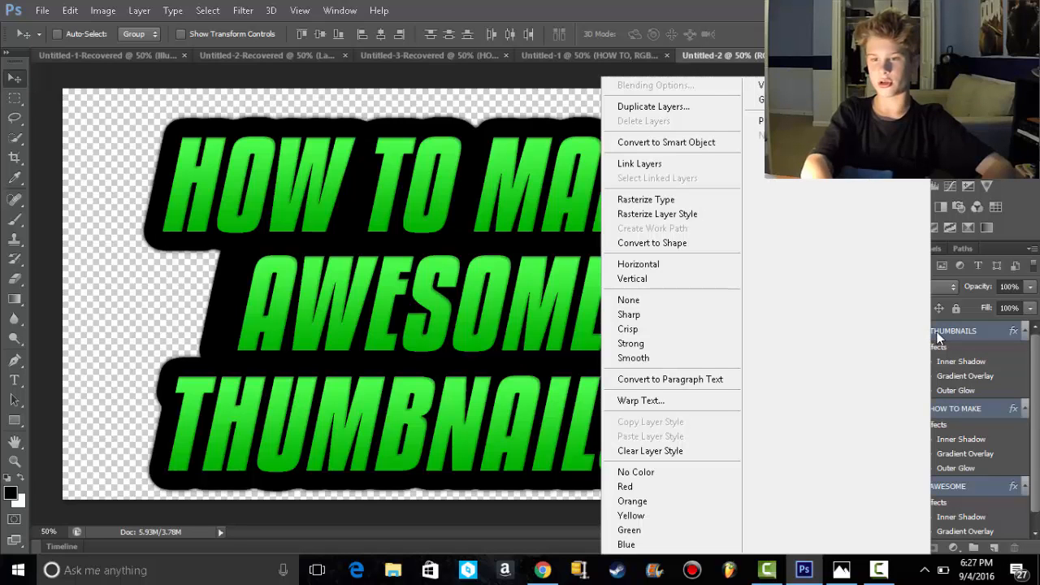
click(676, 201)
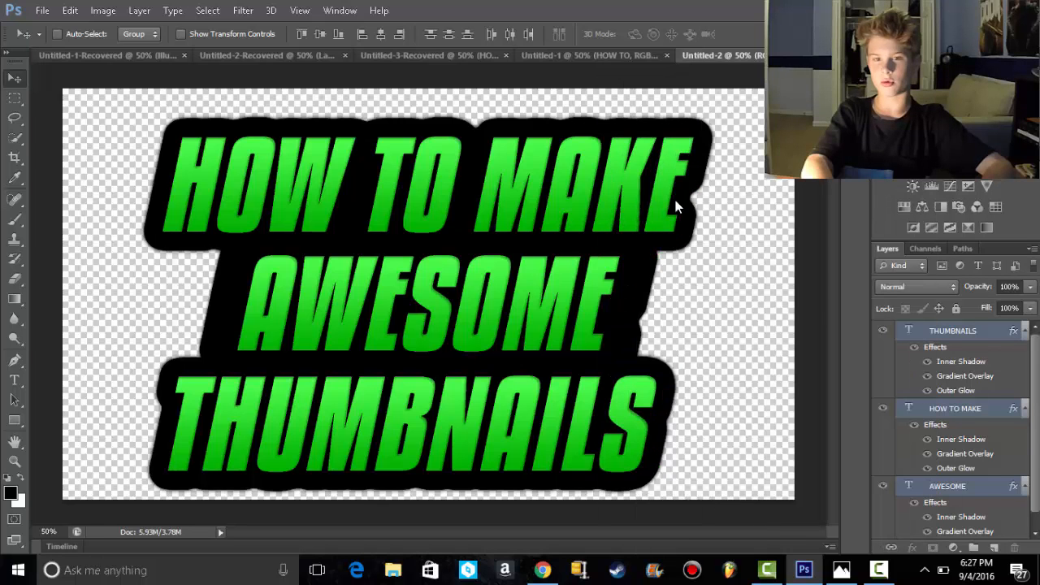
right_click(947, 334)
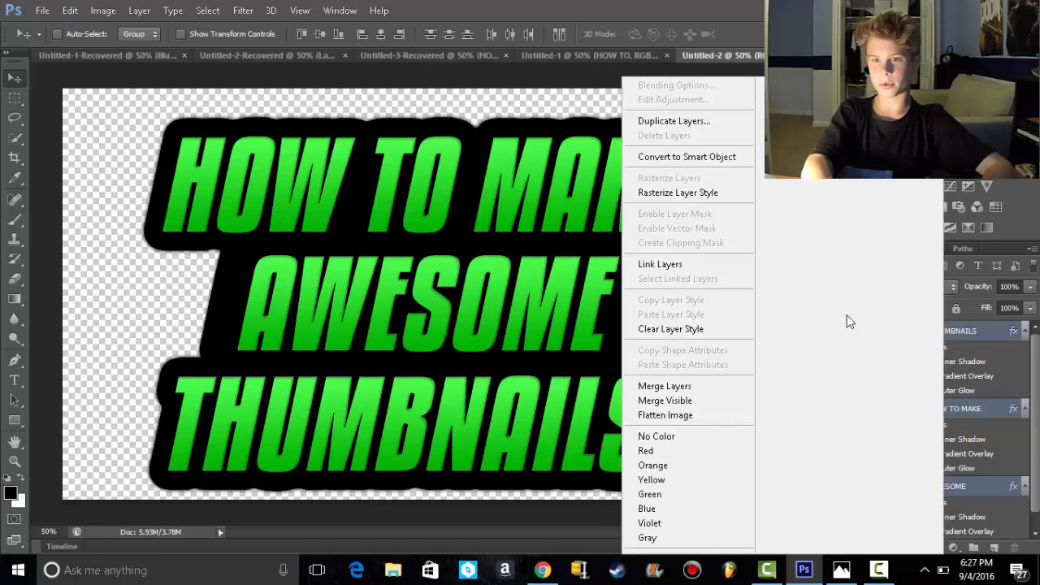
click(660, 387)
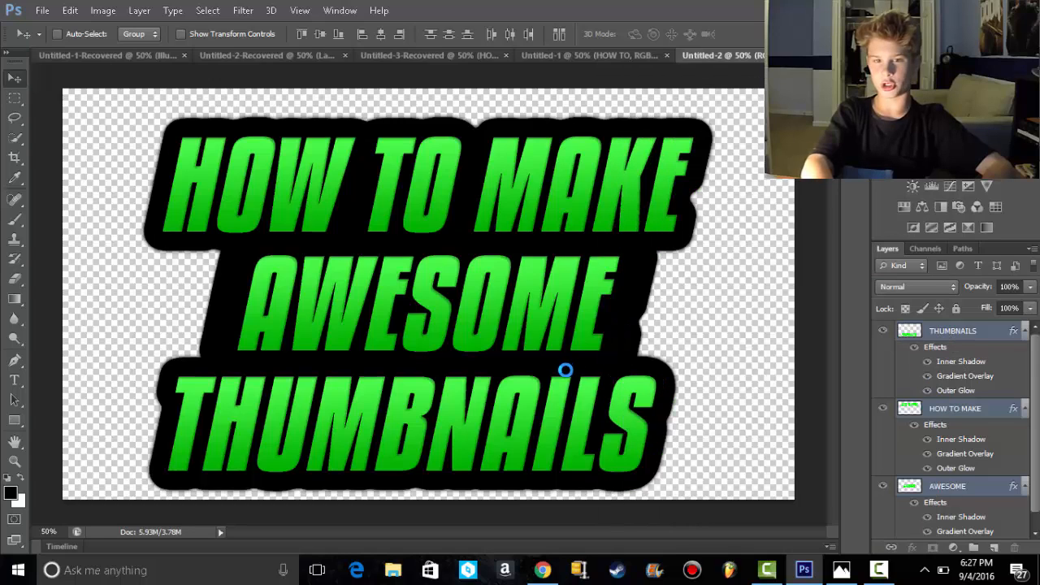
Step: Scale the merged title to about 85% width and 80% height, place it near the canvas centre, and apply the transformation
drag(512, 213, 554, 291)
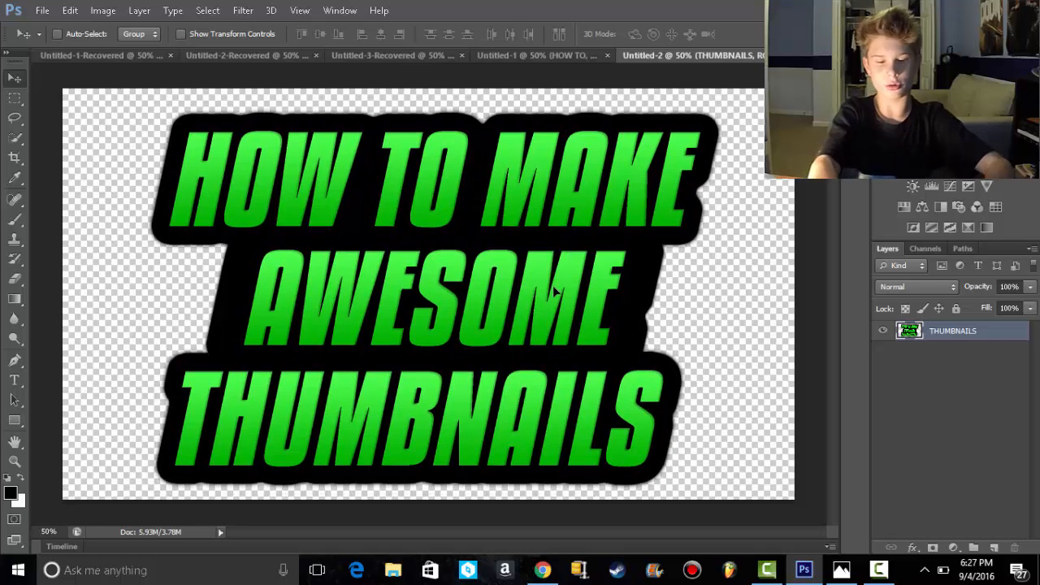
key(ctrl+t)
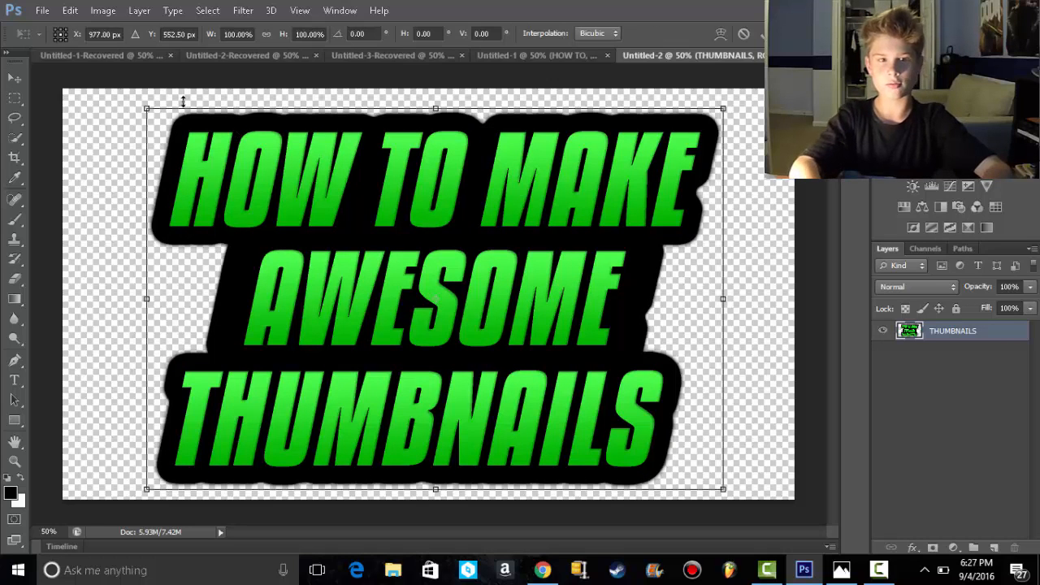
drag(145, 108, 253, 182)
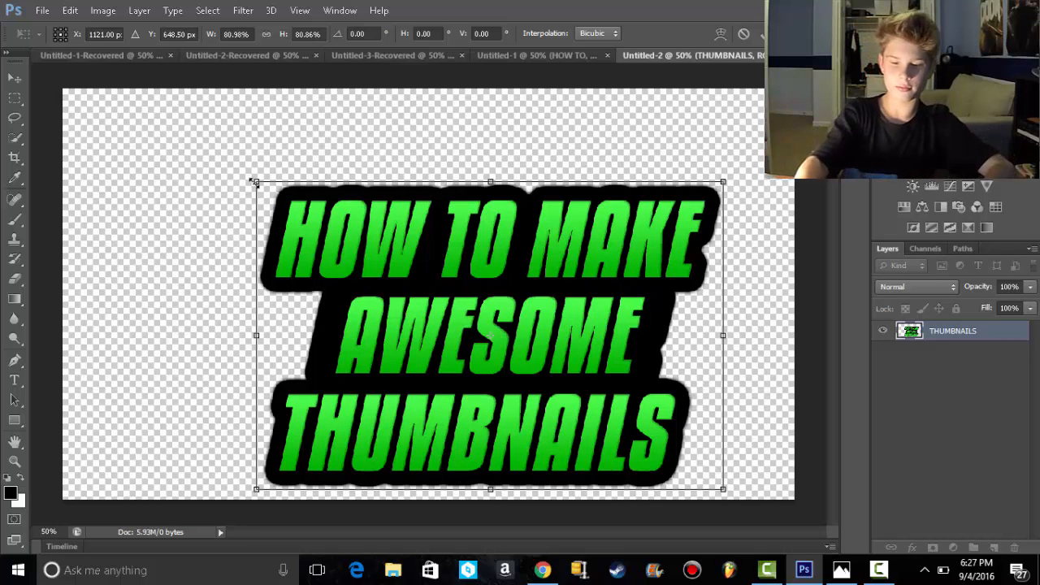
drag(254, 182, 232, 186)
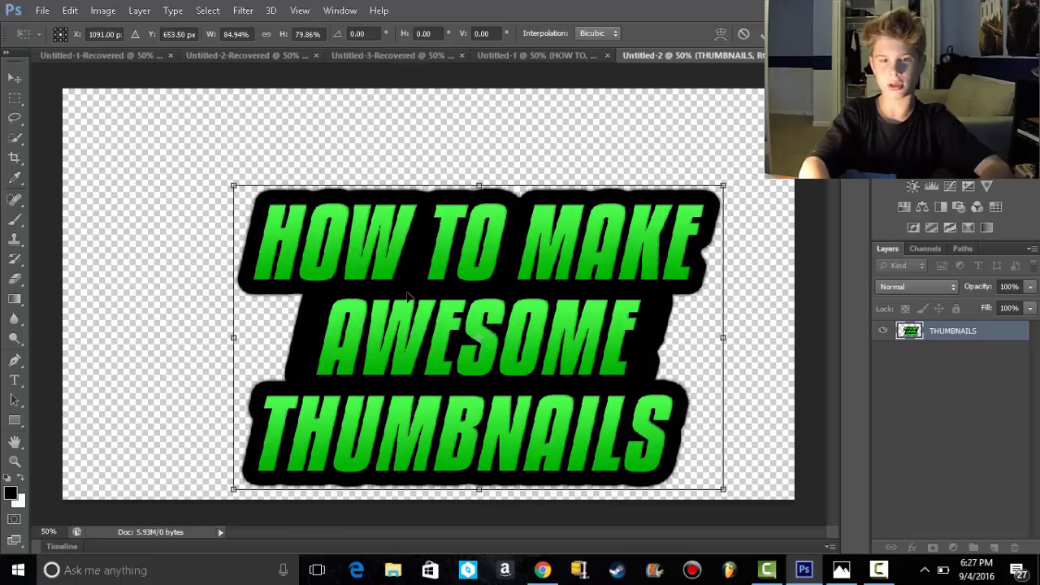
drag(409, 295, 366, 253)
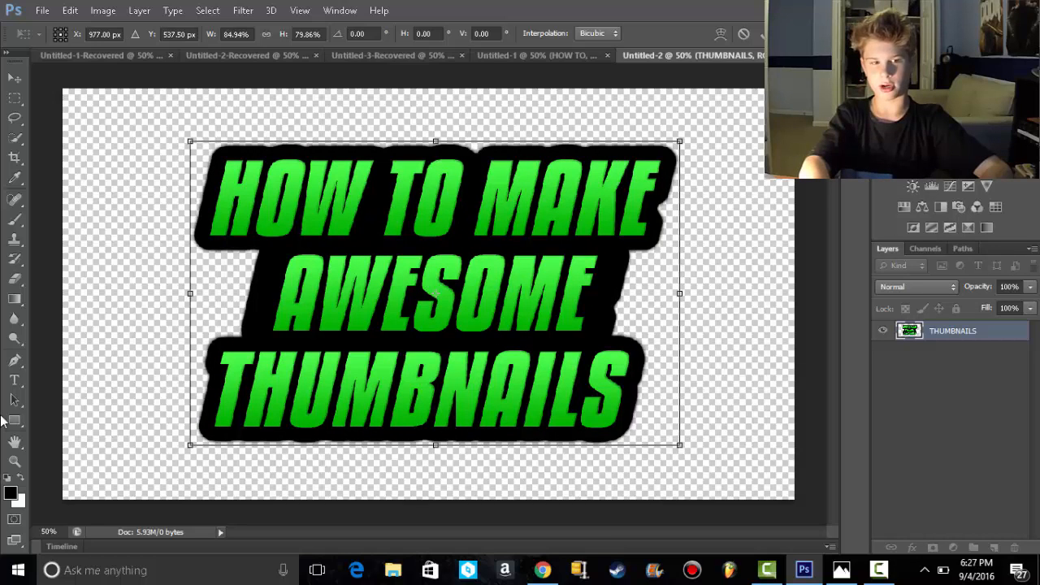
click(15, 299)
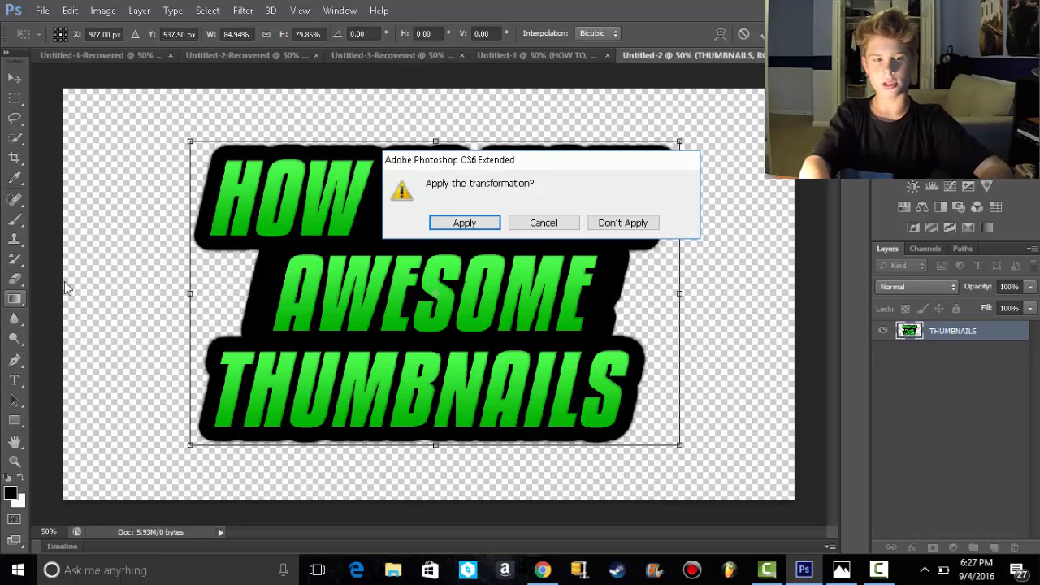
click(462, 225)
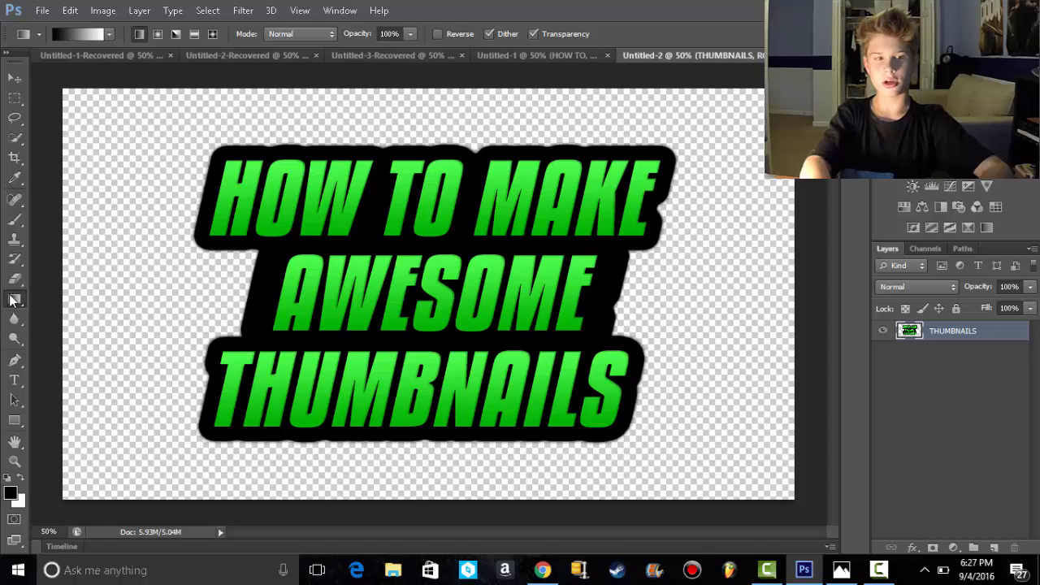
Step: Set the foreground colour to bright green 00ff00 for the Gradient tool
click(11, 493)
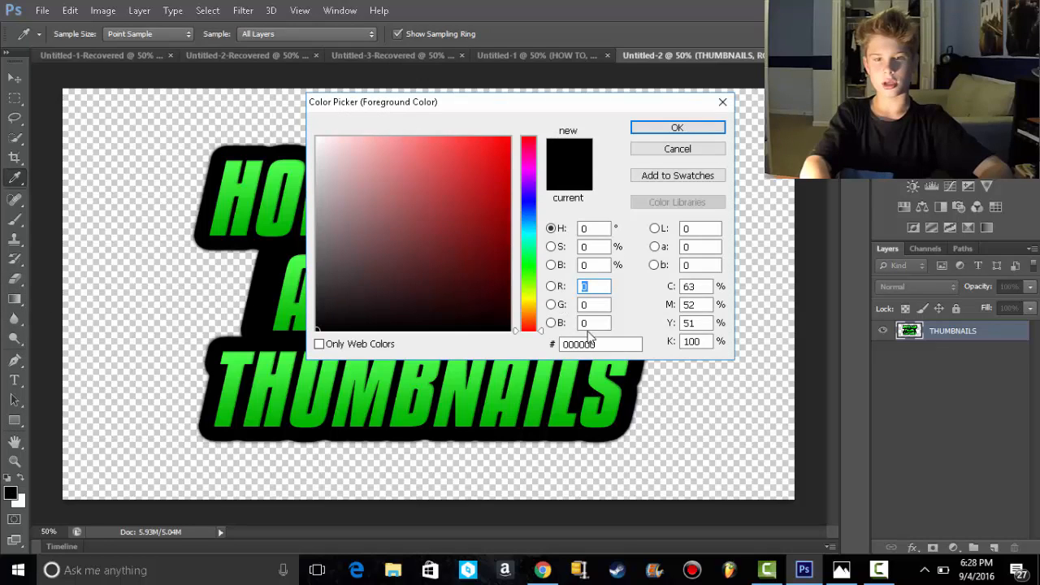
click(614, 345)
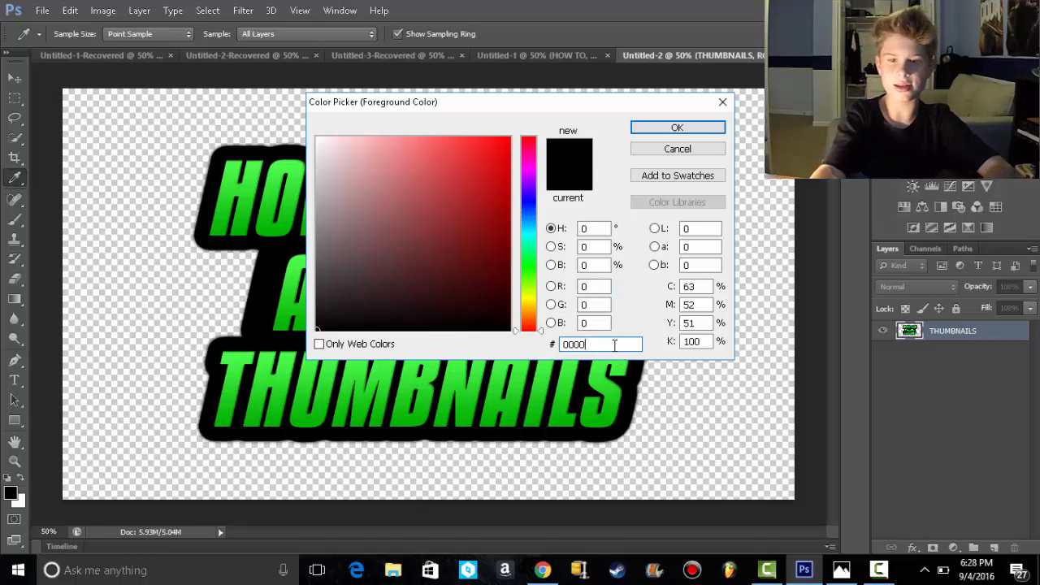
key(BackSpace)
text(00ff00)
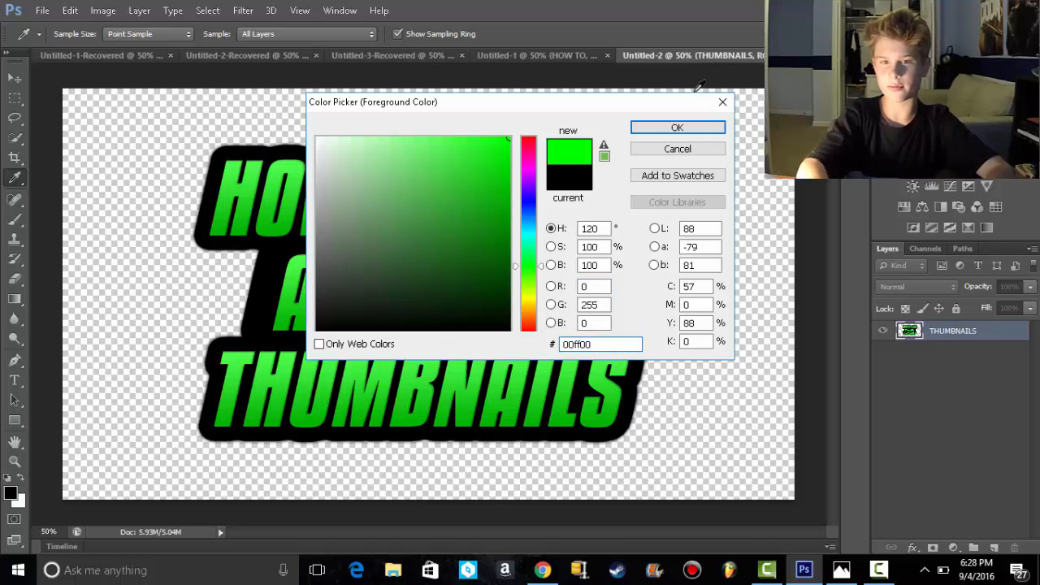
click(680, 128)
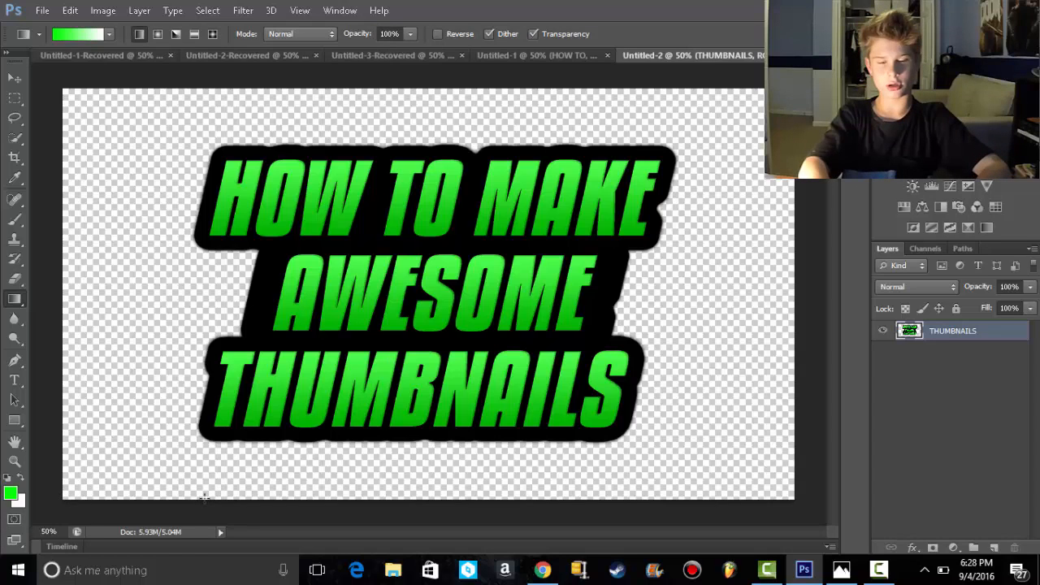
drag(203, 497, 494, 99)
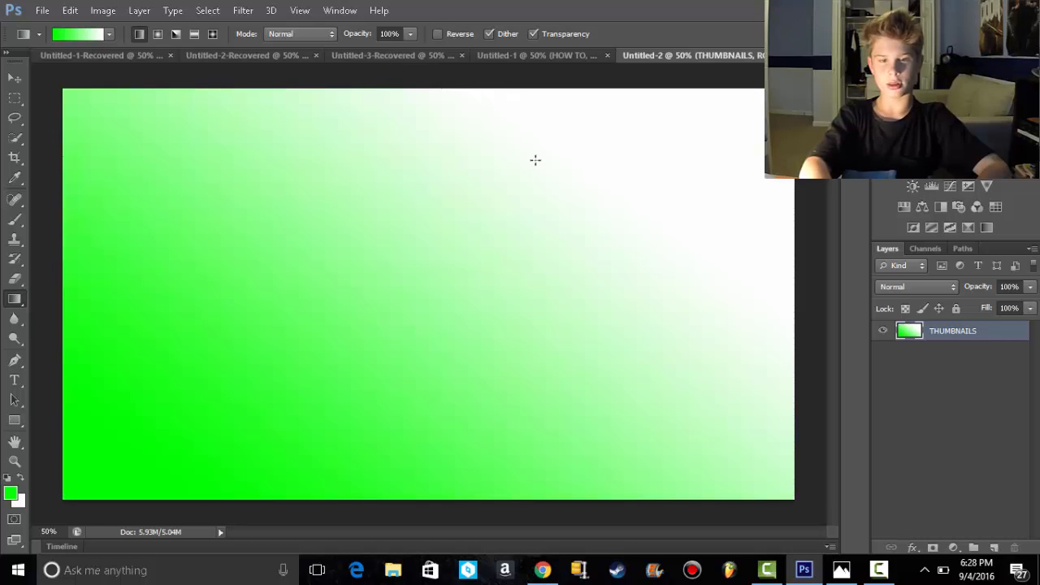
right_click(914, 336)
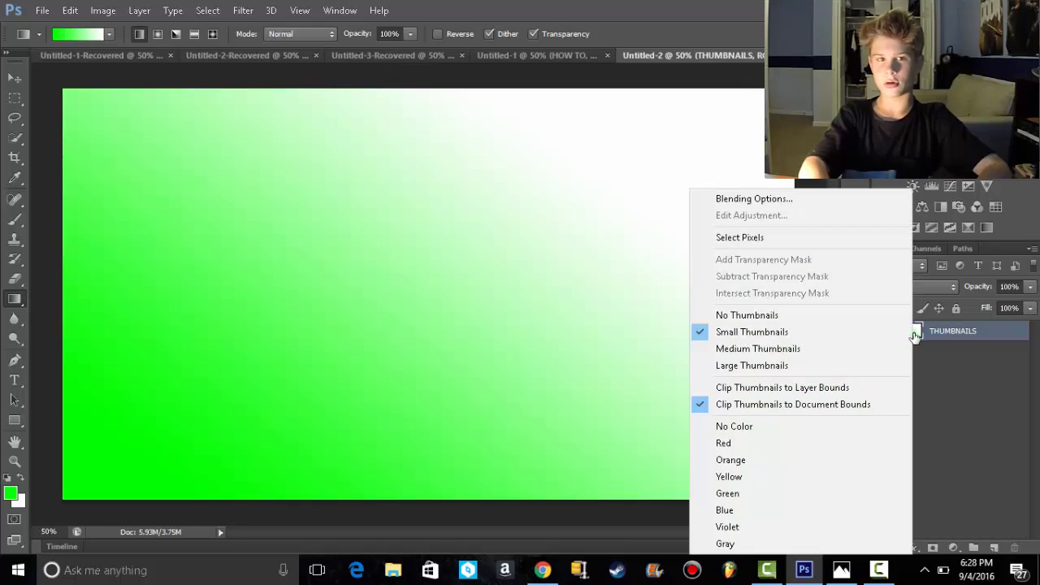
click(77, 18)
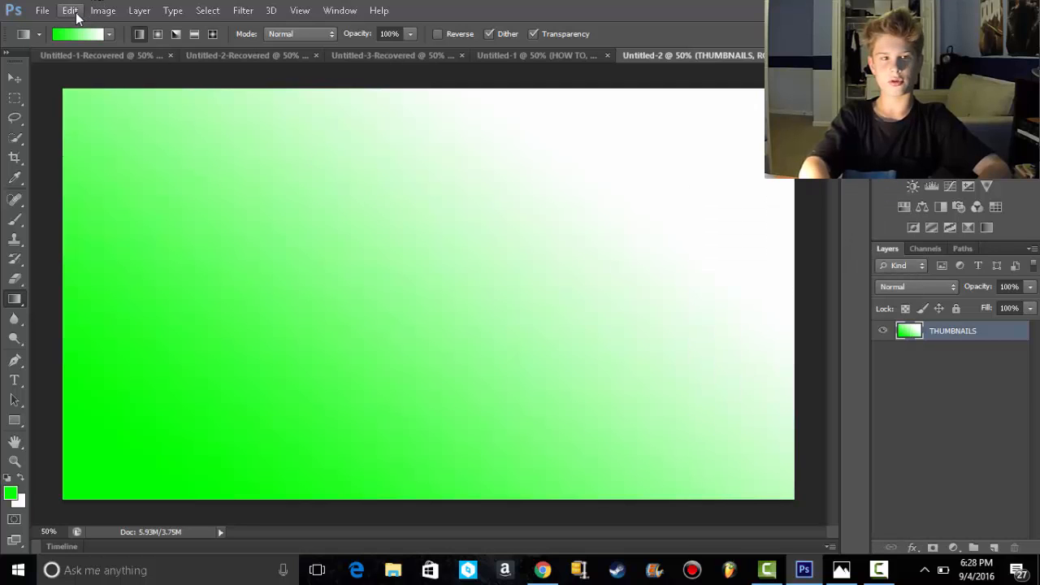
click(96, 11)
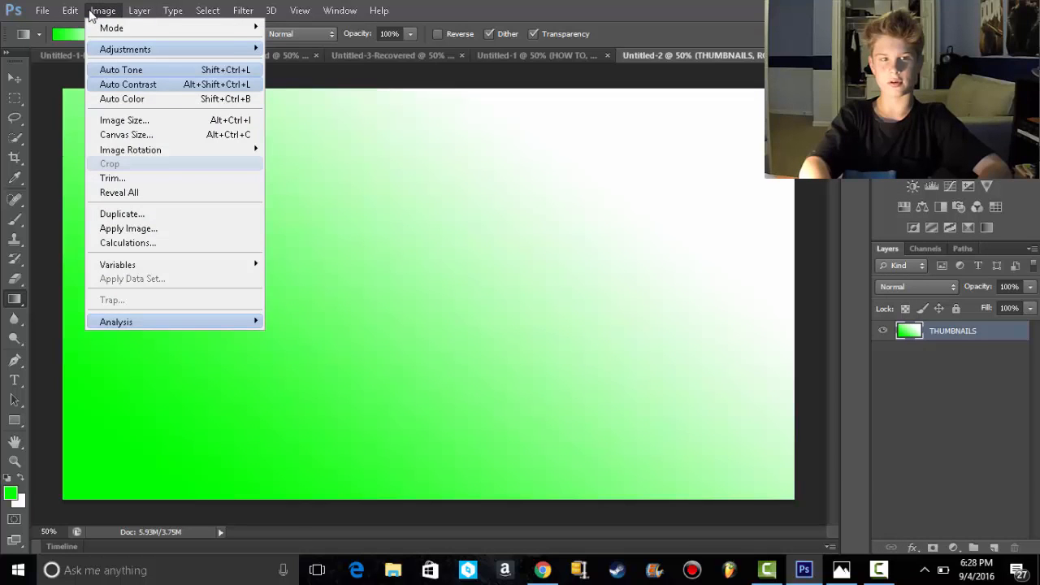
mouse_move(80, 13)
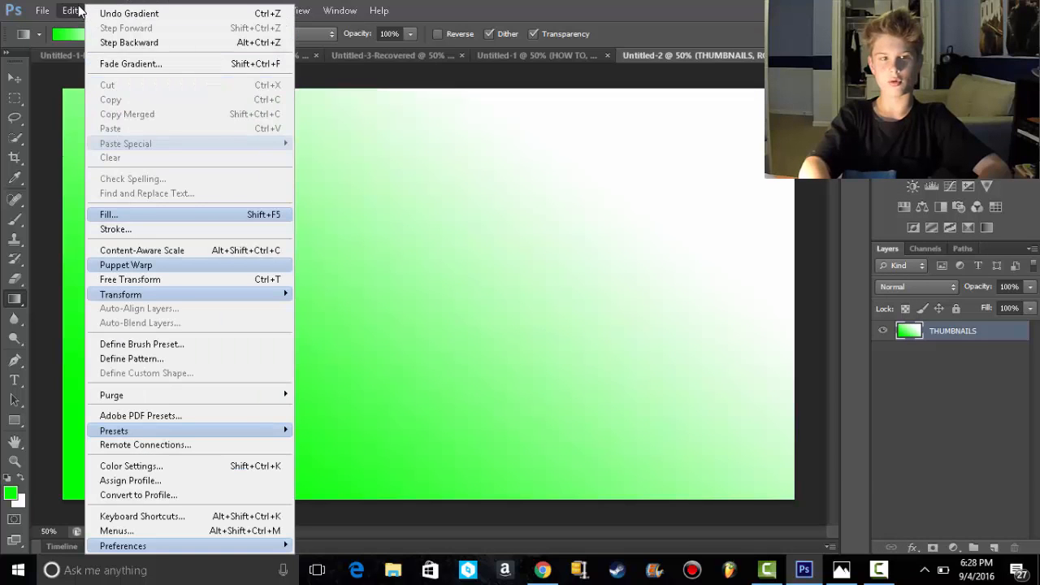
click(146, 42)
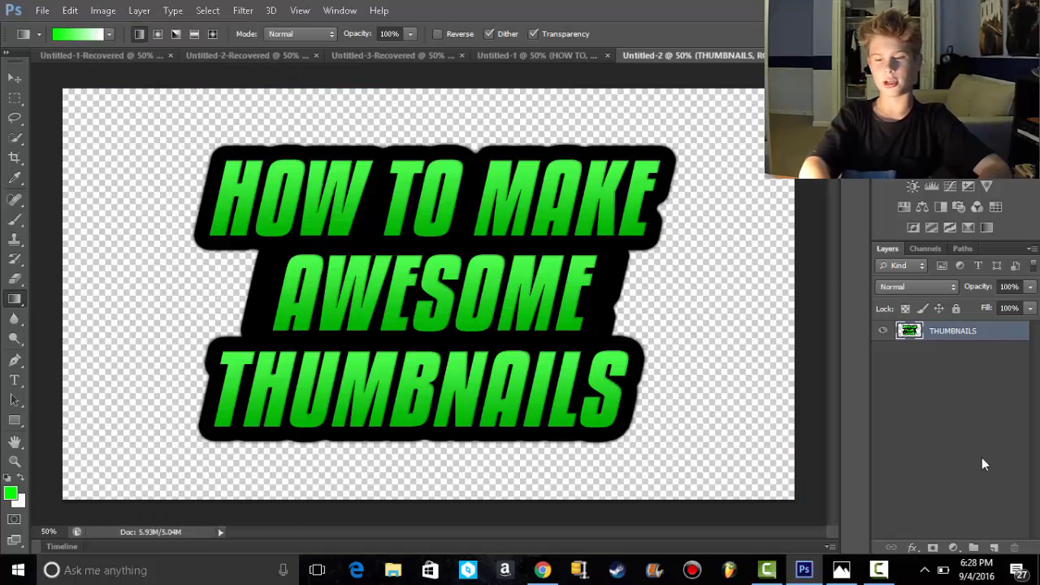
Step: Add a new layer with a diagonal green-to-white gradient running from the canvas's lower edge to its upper edge, and place it beneath the title
click(993, 547)
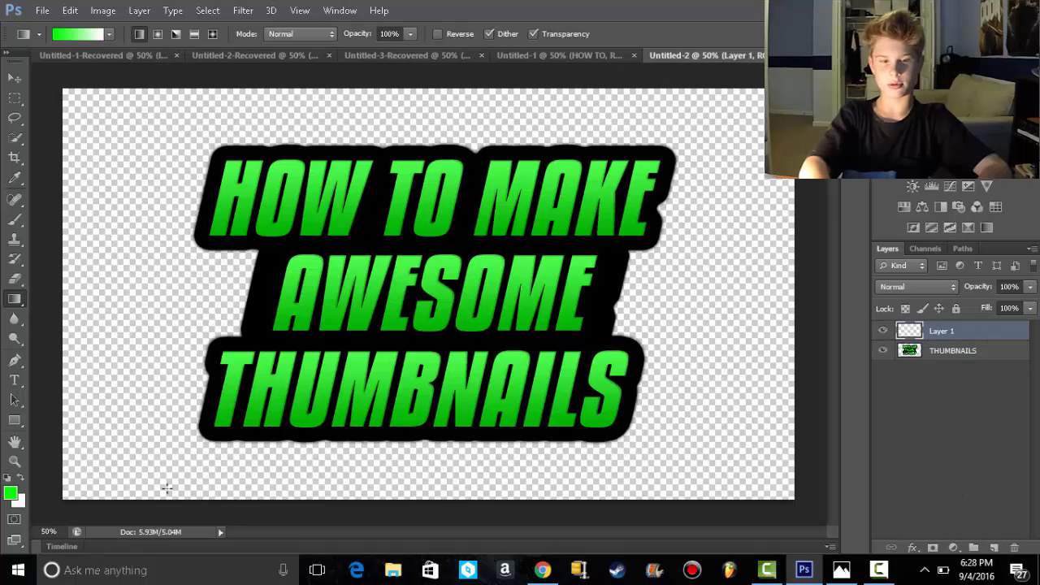
drag(277, 497, 504, 96)
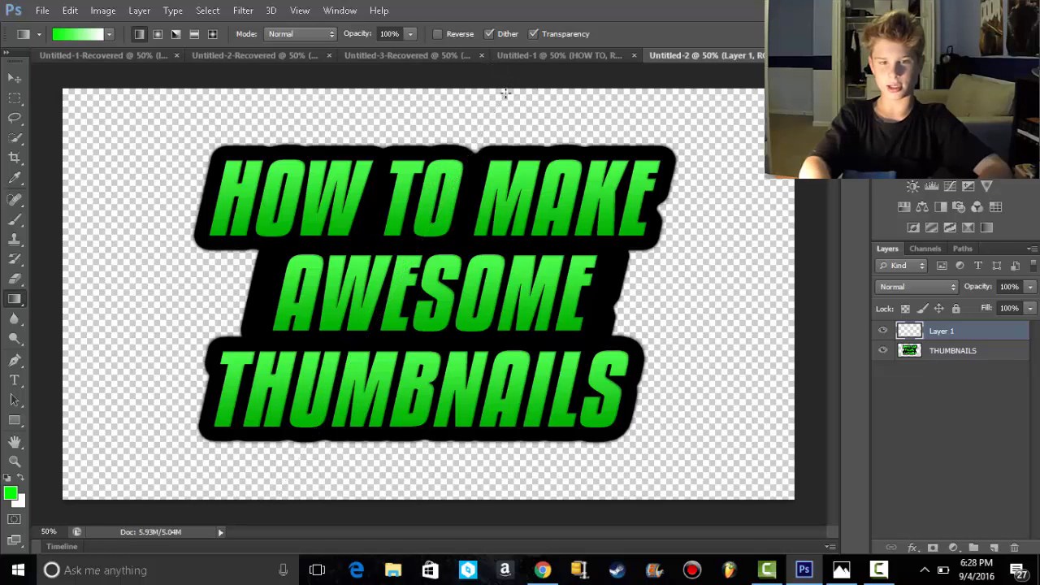
drag(910, 336, 916, 363)
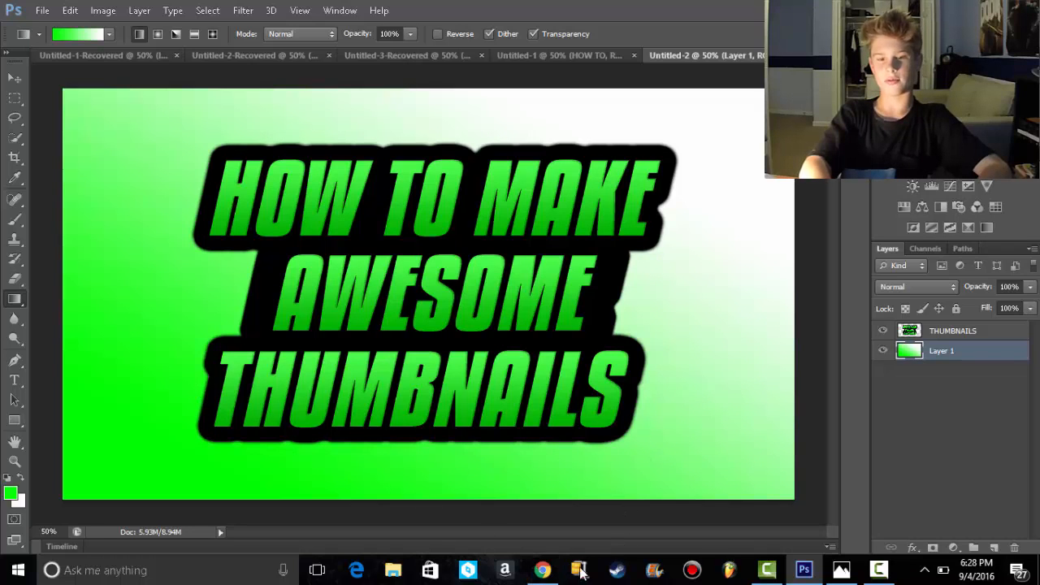
Step: Switch to Chrome and search Google Images for "call of duty" pictures
click(542, 570)
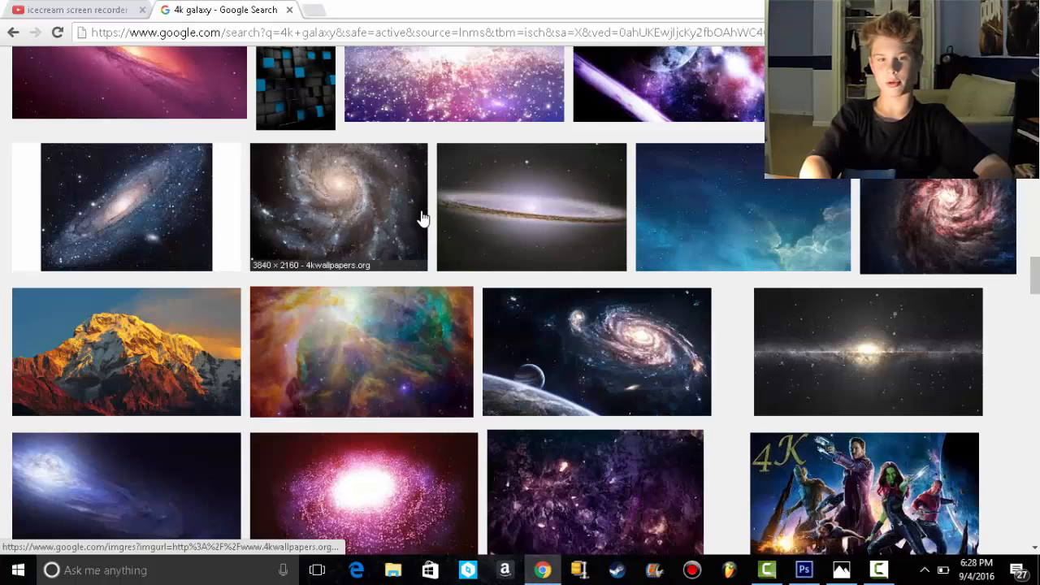
click(309, 30)
text(call o)
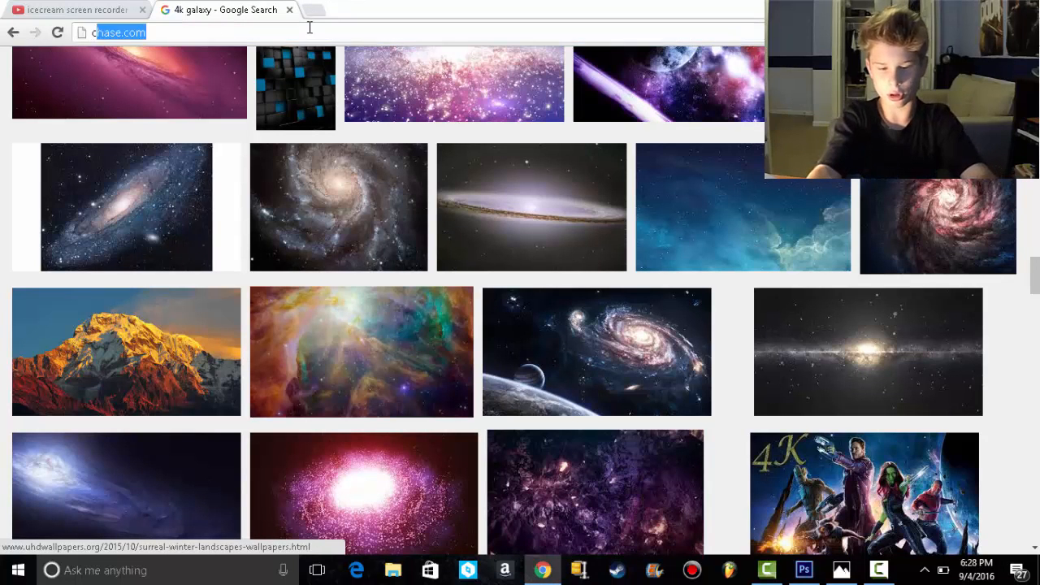
text(o)
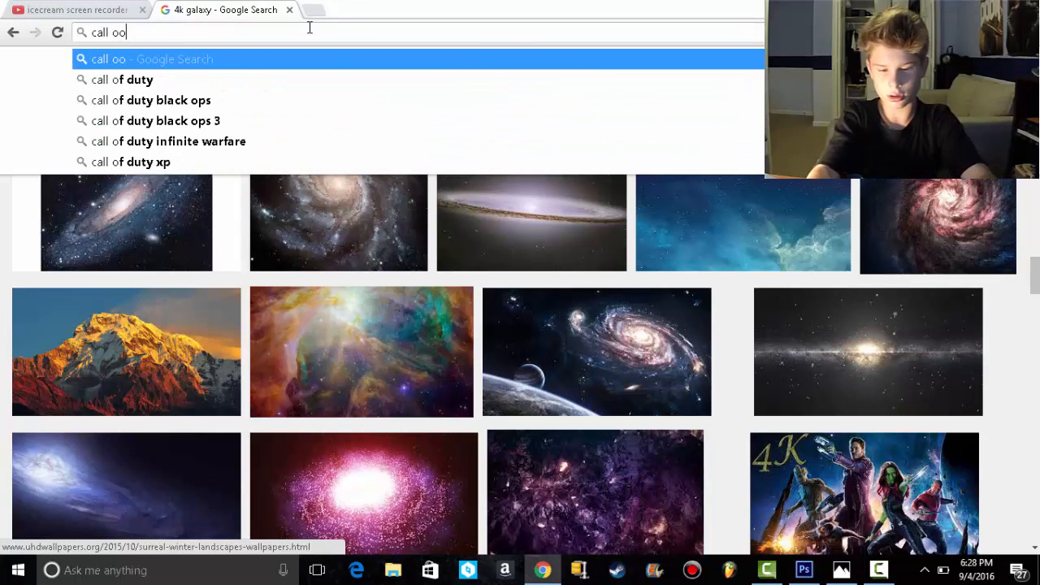
key(BackSpace)
text(f duty)
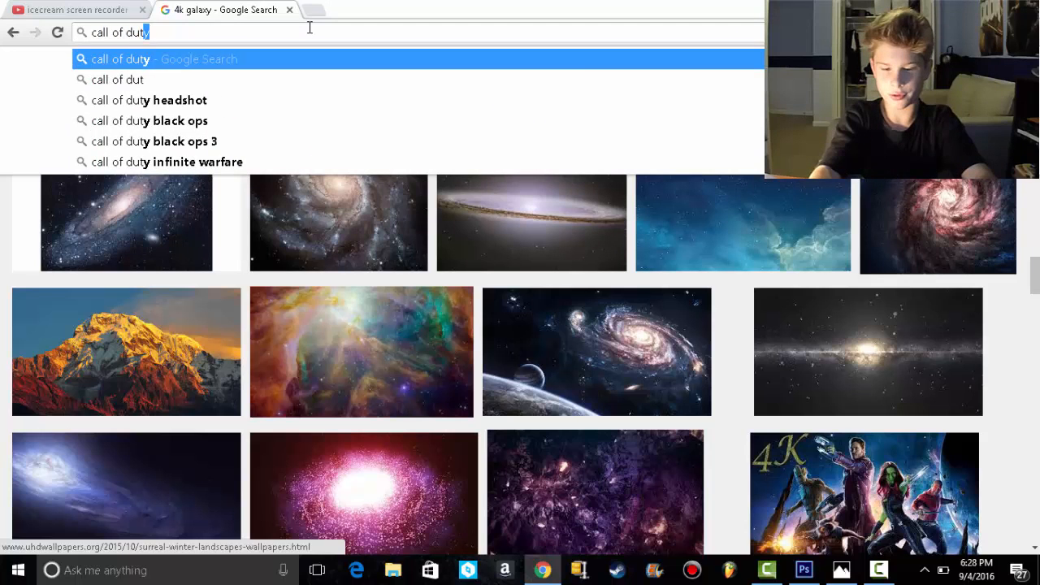
key(Return)
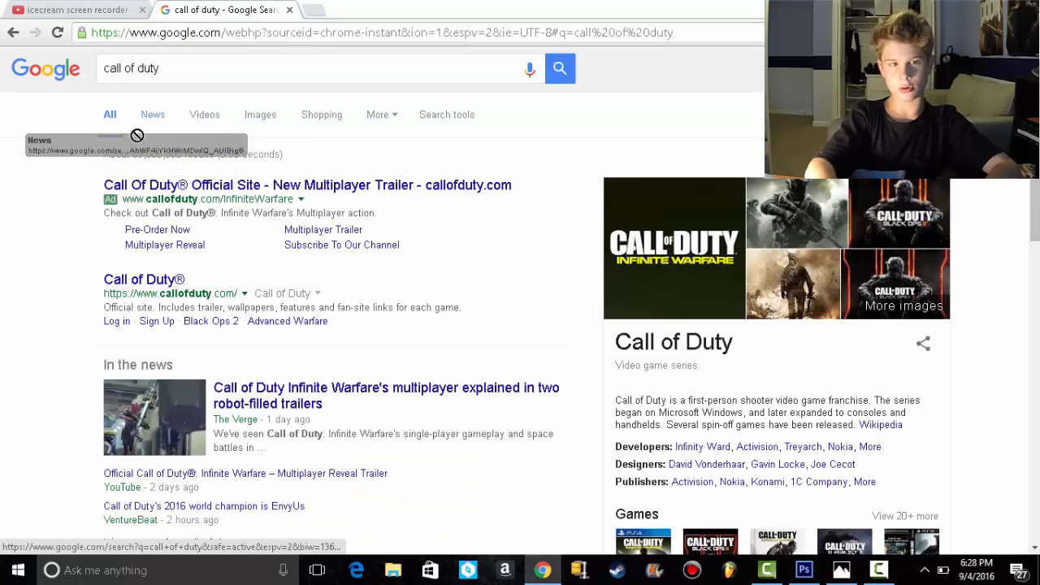
click(195, 125)
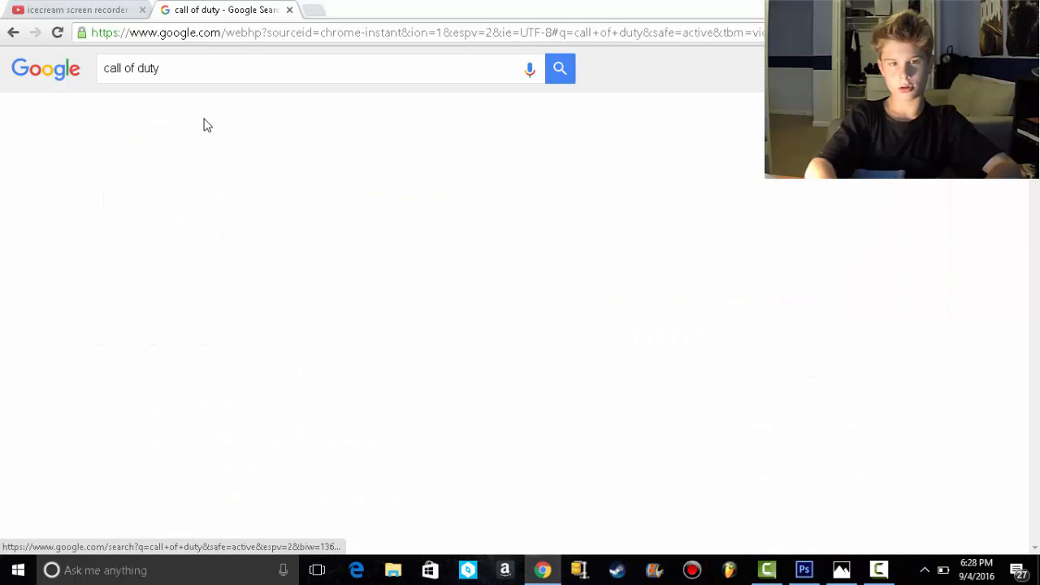
click(267, 127)
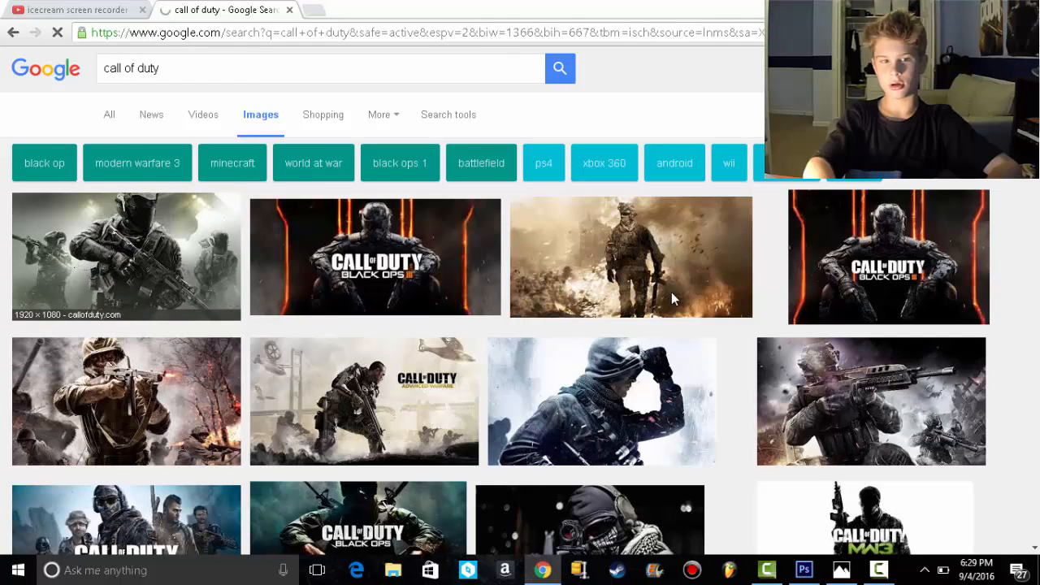
scroll(755, 244, down, 1)
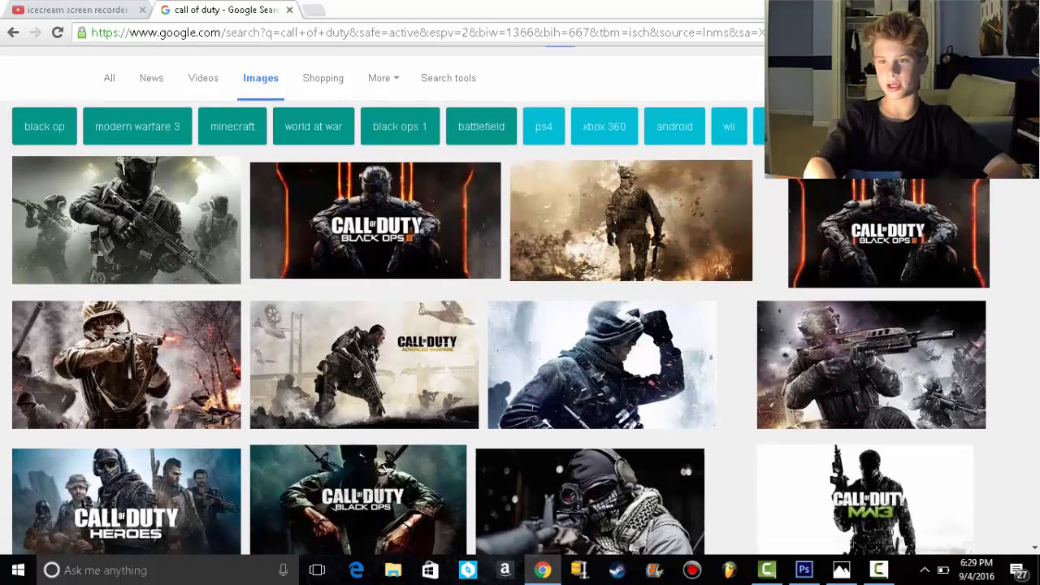
Step: Look through the Call of Duty image results for a suitable background picture, returning to the first results
scroll(382, 301, down, 2)
scroll(499, 300, down, 3)
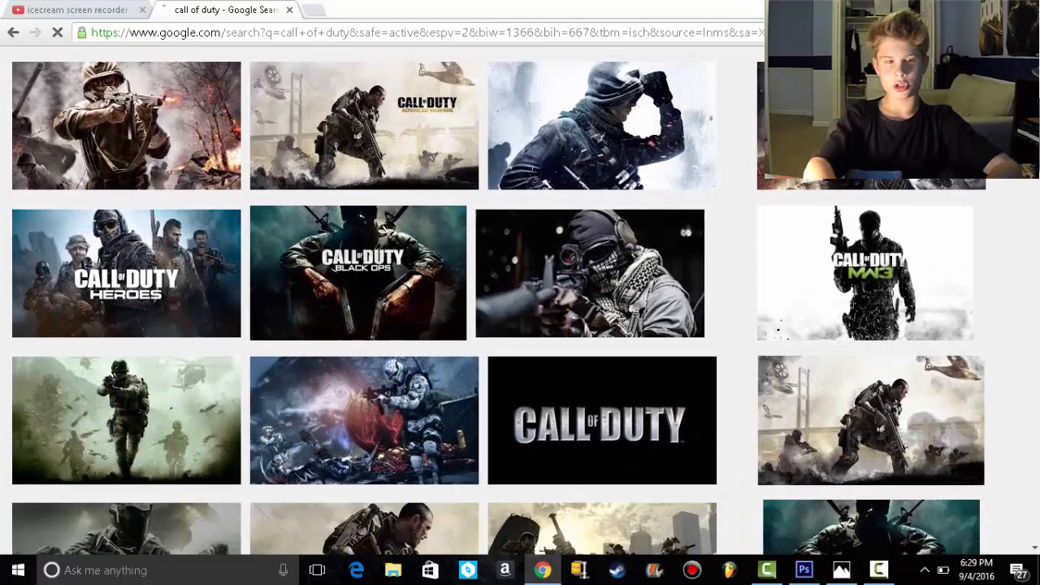
scroll(499, 300, down, 4)
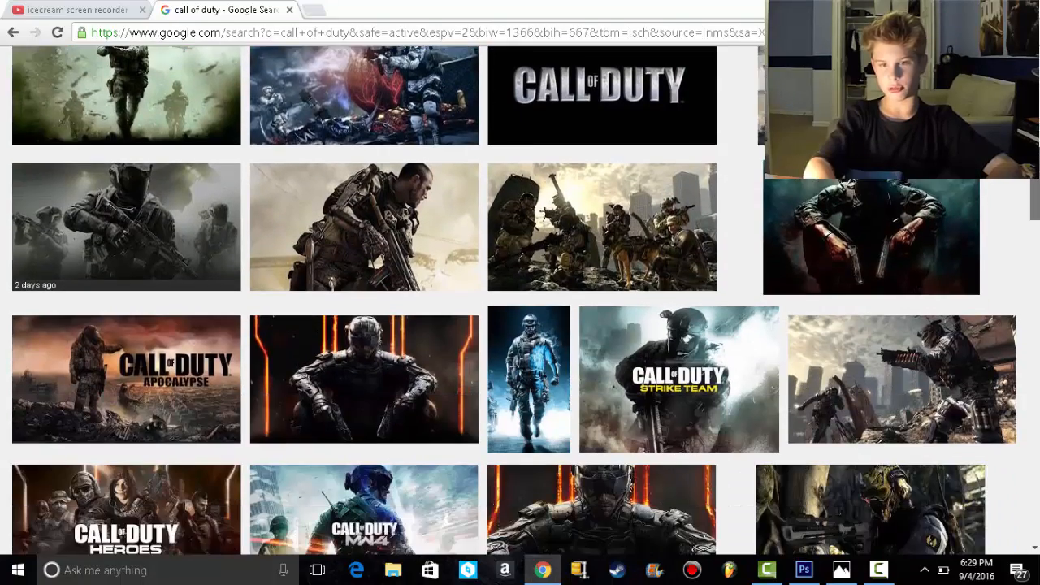
scroll(513, 300, down, 3)
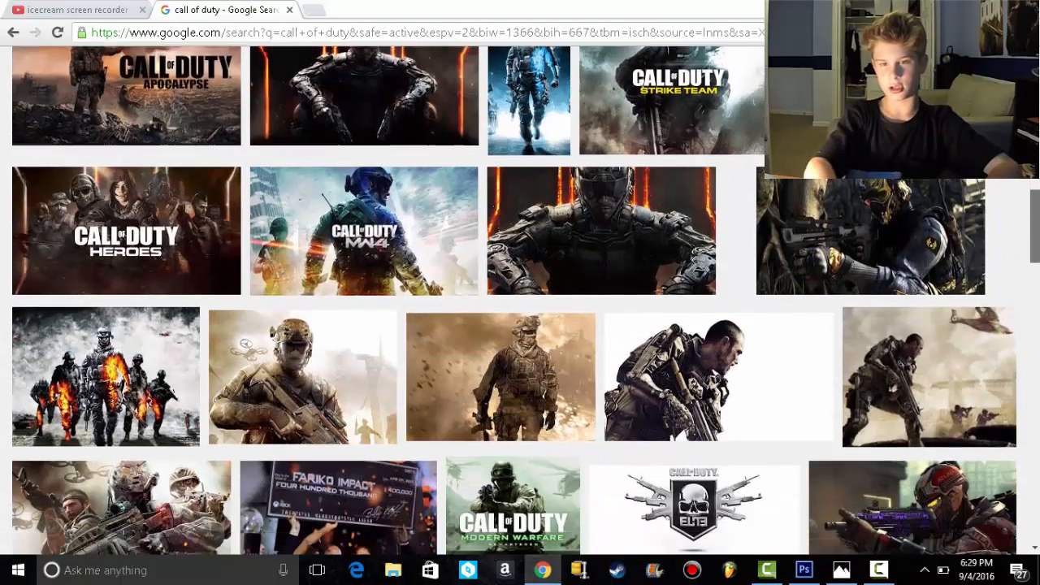
scroll(514, 301, down, 4)
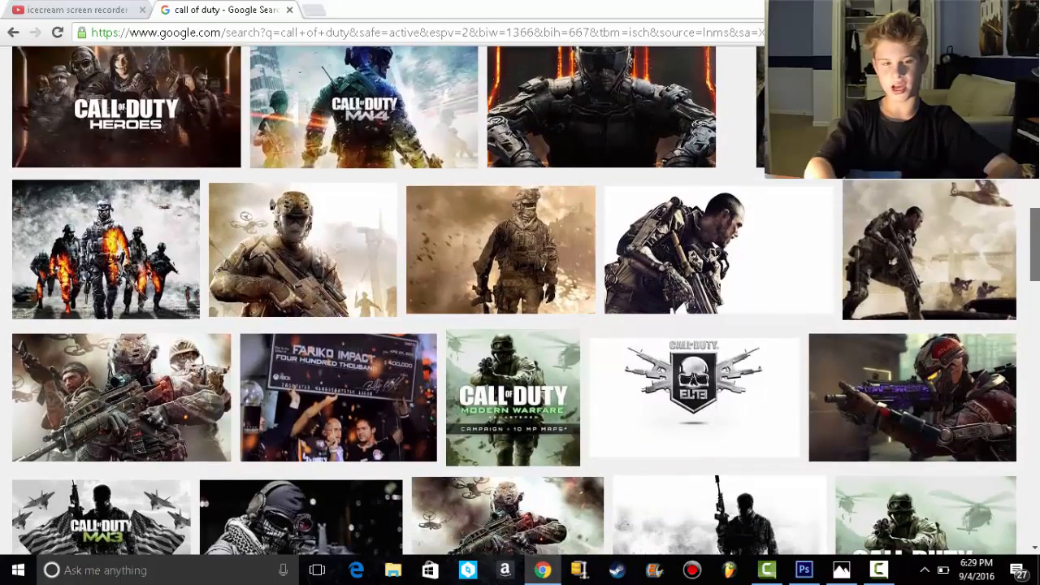
scroll(513, 300, down, 2)
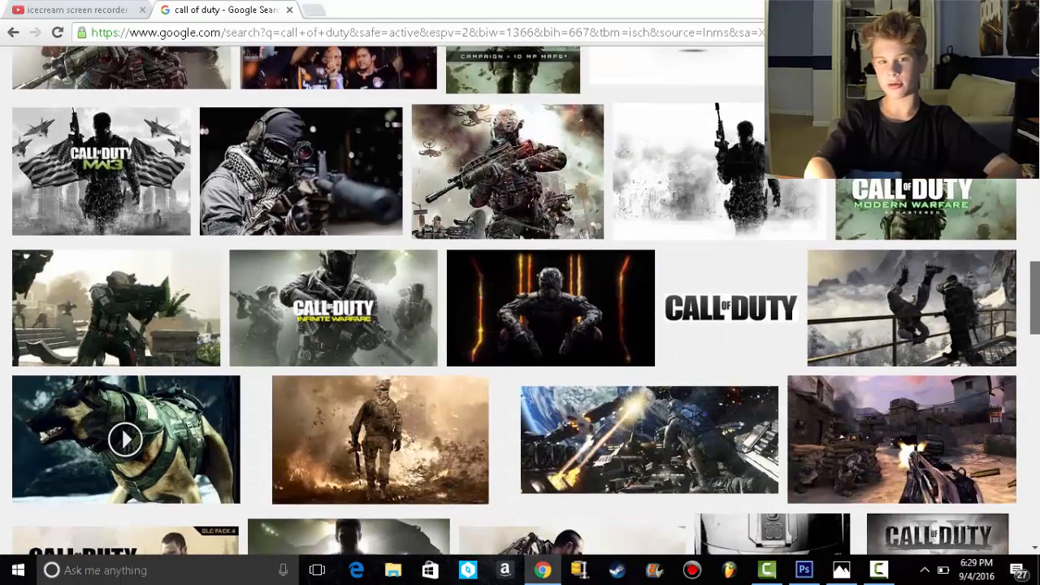
scroll(514, 301, down, 1)
drag(1036, 300, 1036, 98)
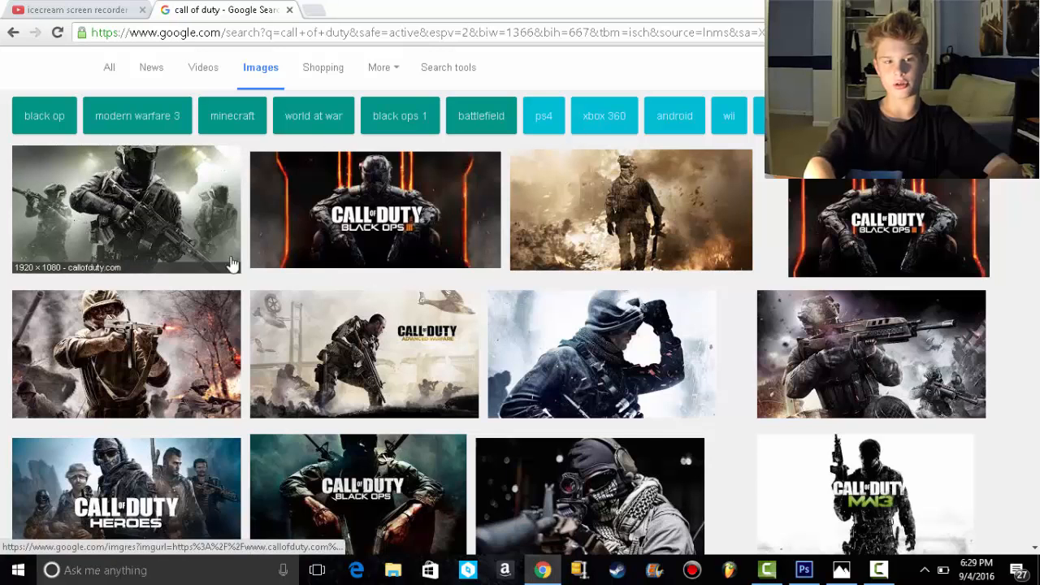
Step: Save the first image result, the 1920 × 1080 soldier artwork from callofduty.com, to Downloads as the JPEG iw-key-art
click(124, 174)
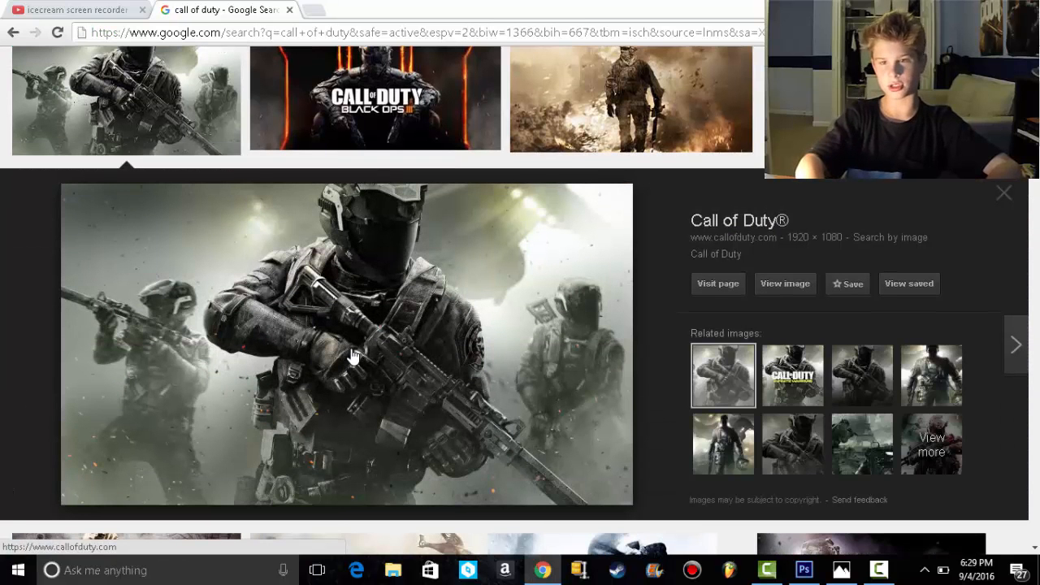
right_click(353, 357)
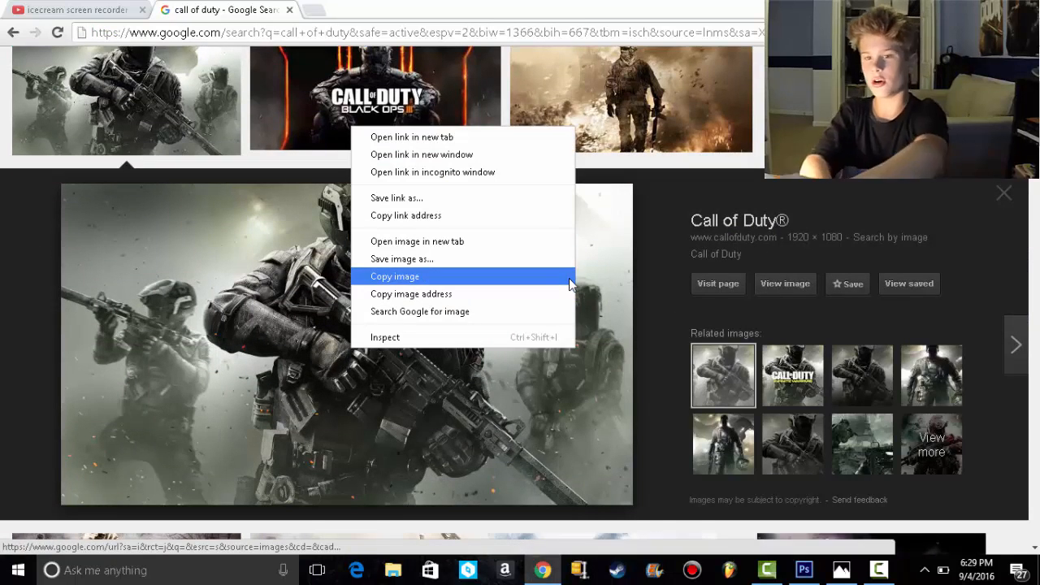
click(447, 259)
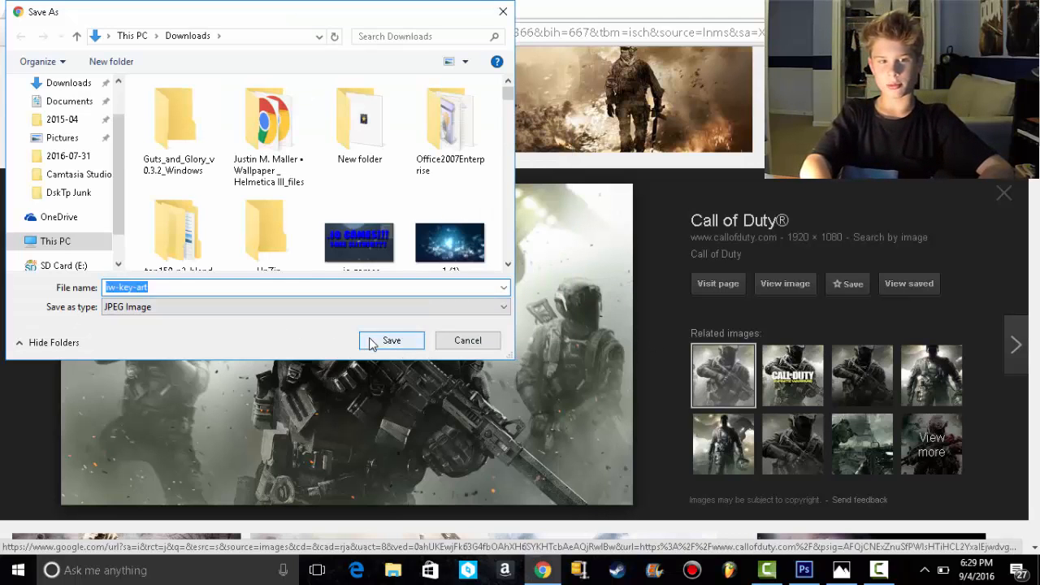
click(389, 340)
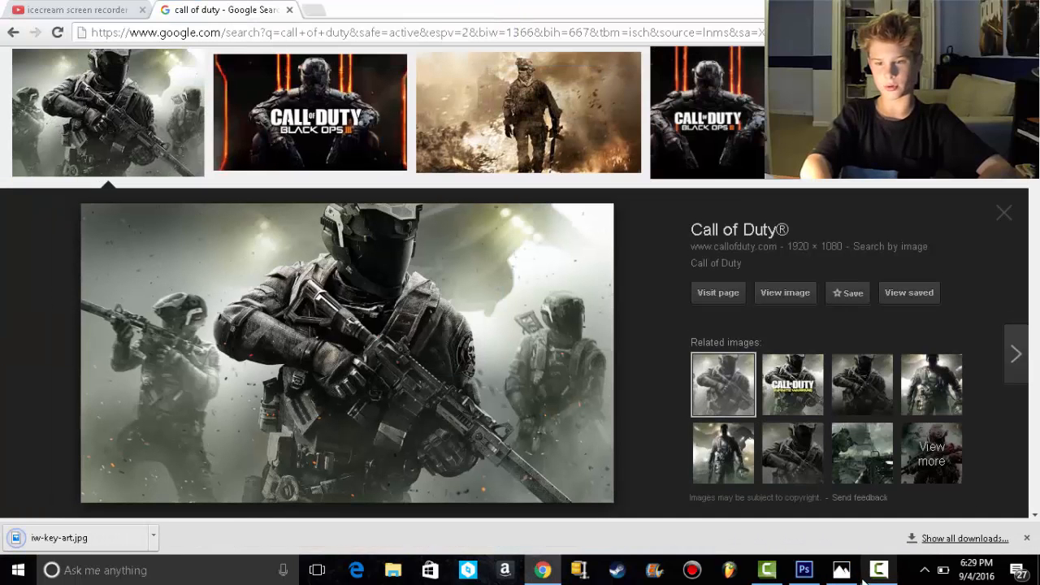
Step: Switch to Photoshop, start placing an image into the thumbnail document, and browse to the Downloads folder
mouse_move(766, 574)
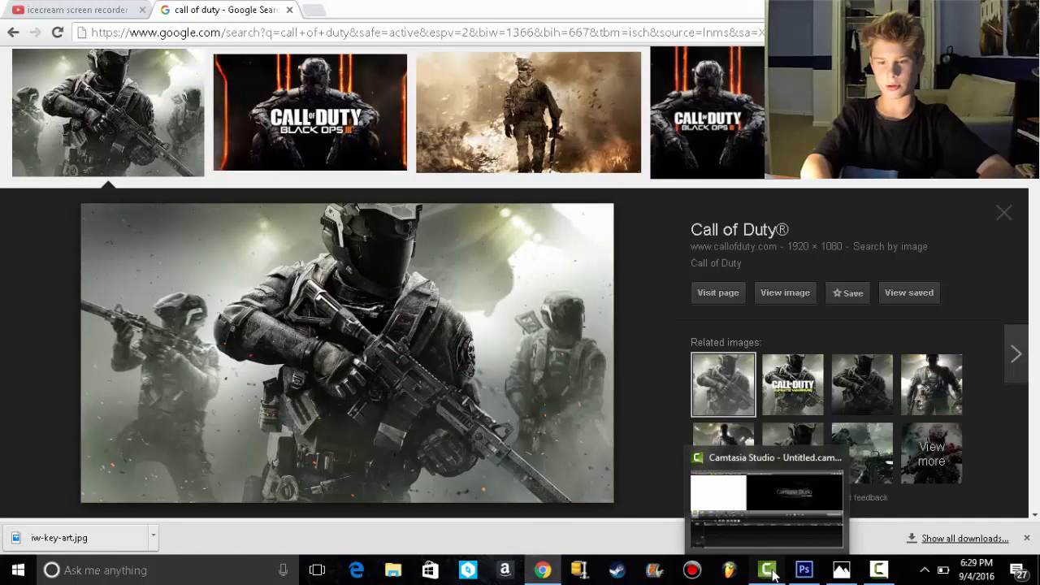
click(803, 570)
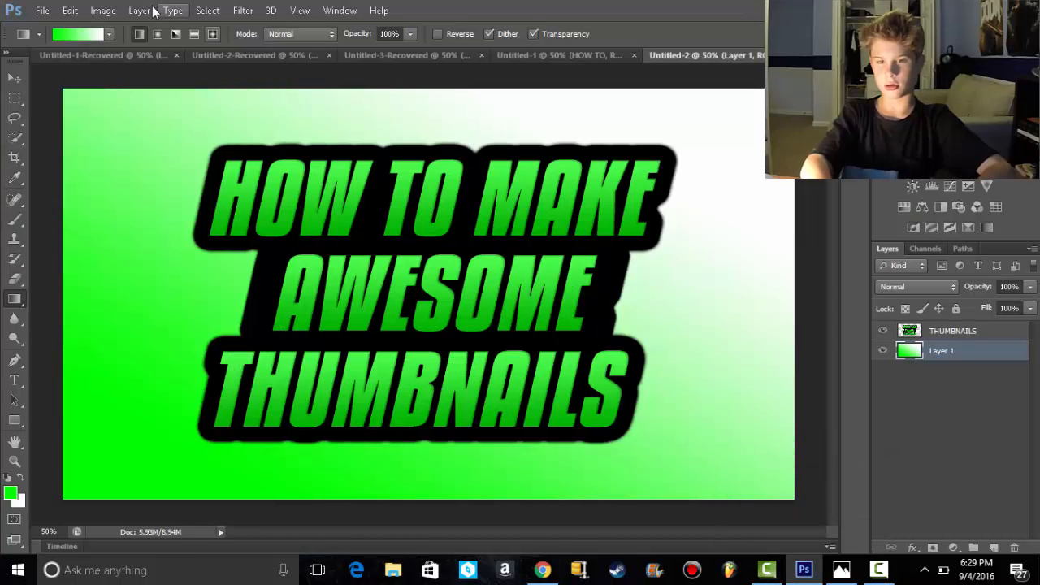
click(42, 9)
click(86, 254)
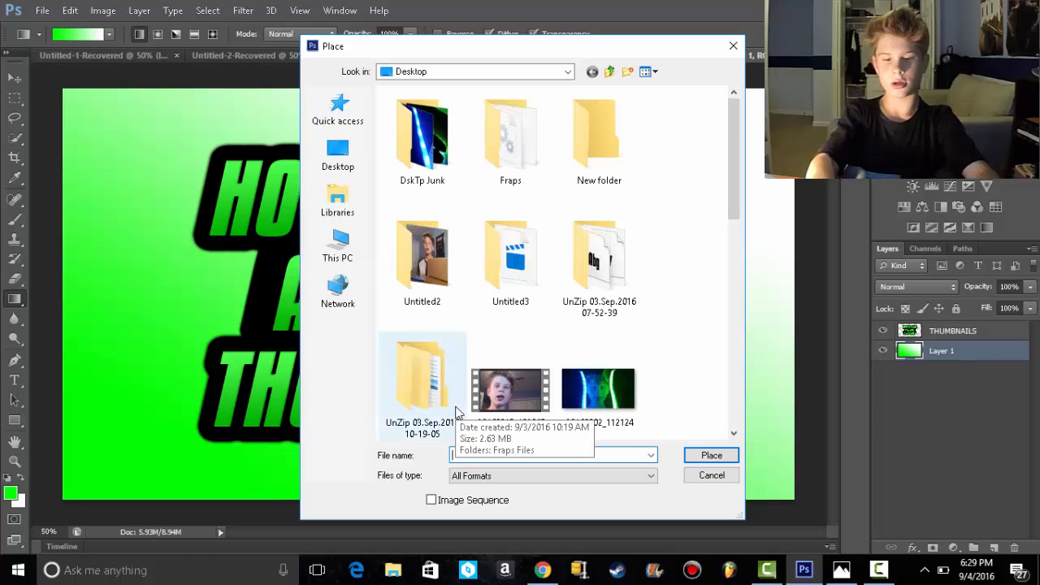
text(iw)
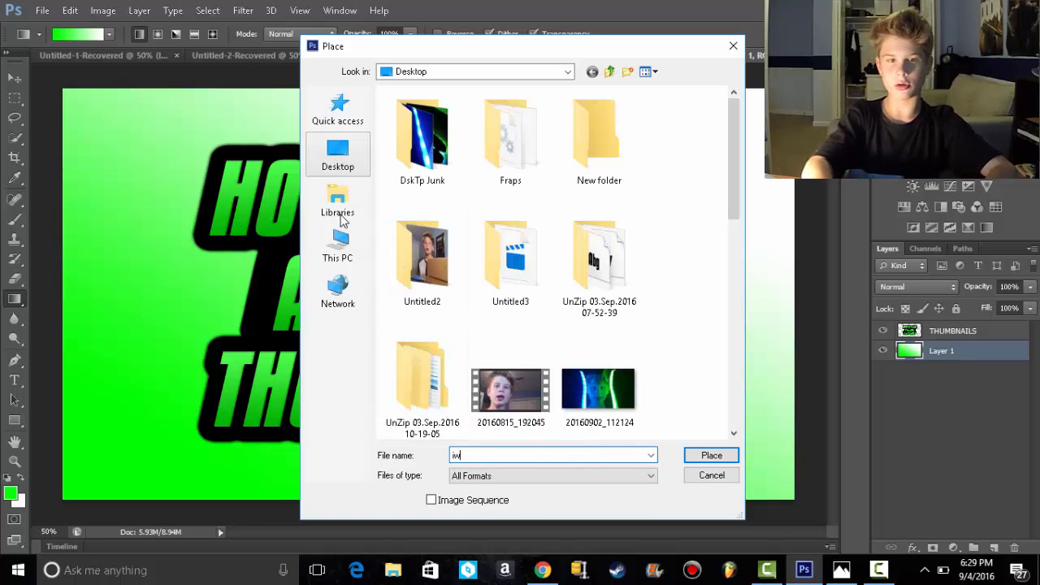
click(337, 244)
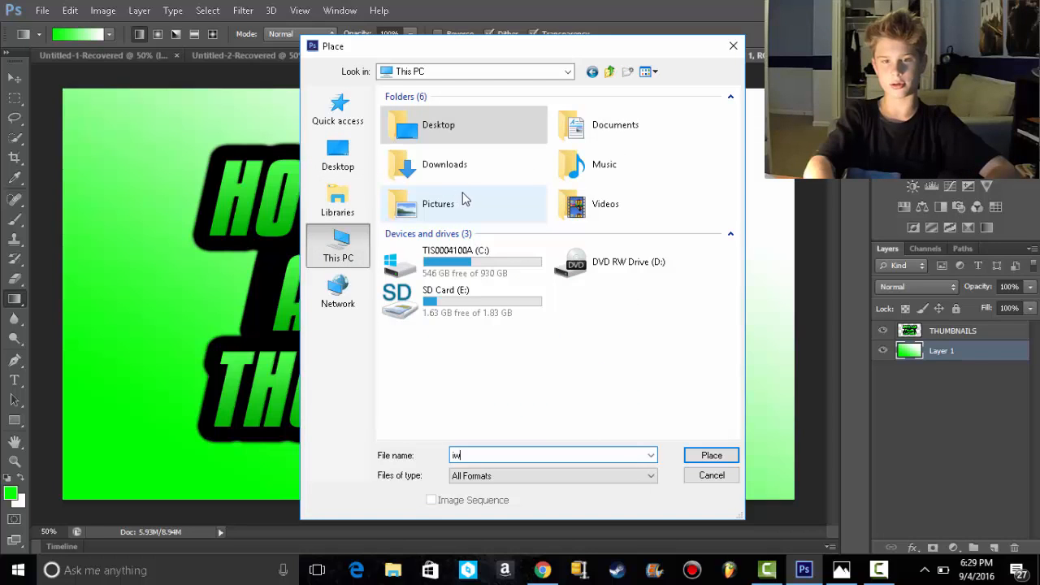
click(455, 165)
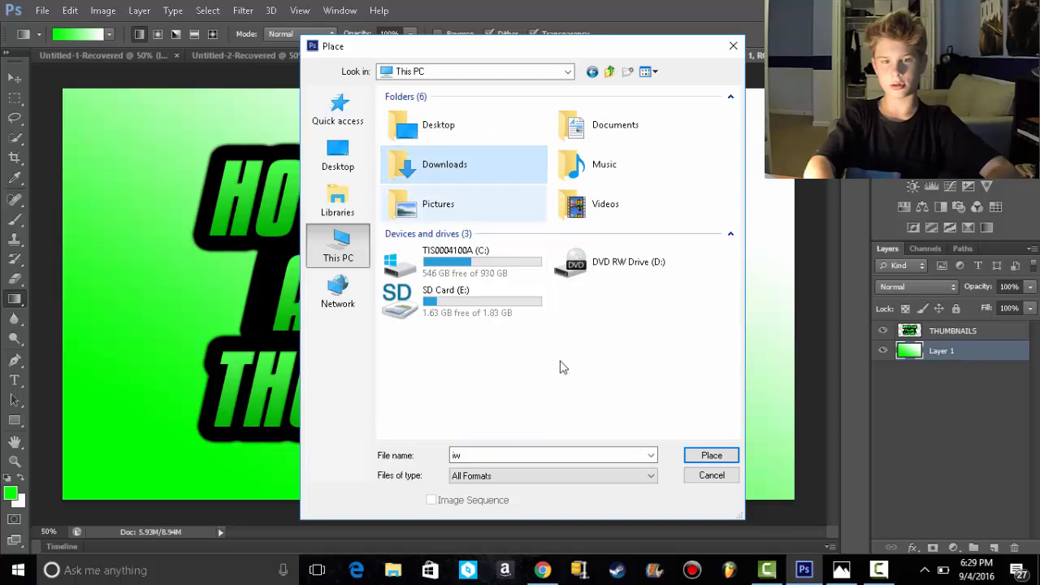
double_click(470, 163)
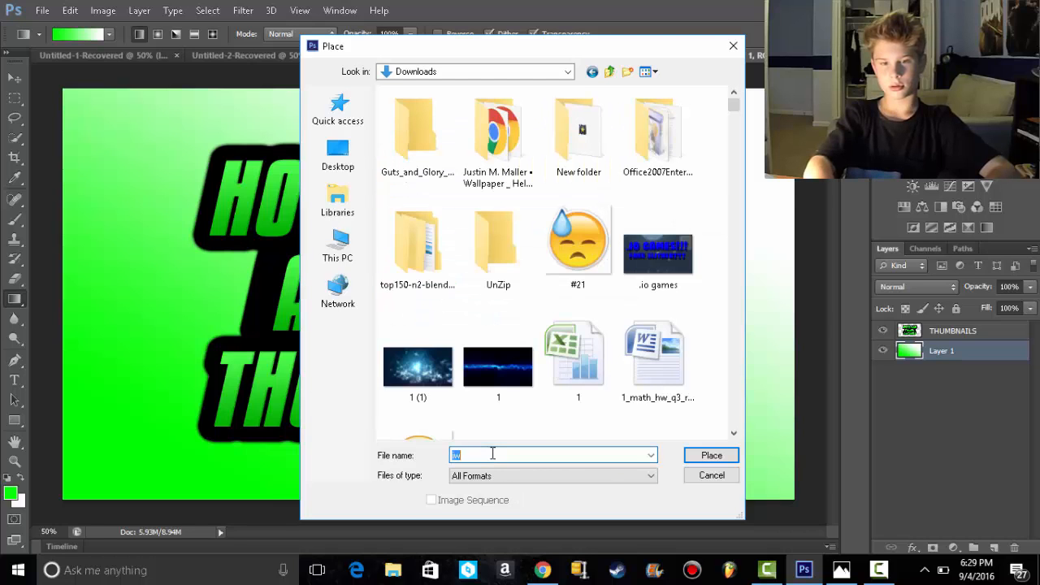
Step: Place iw-key-art.jpg from Downloads above the gradient layer at its default size and commit the placement
text(iw)
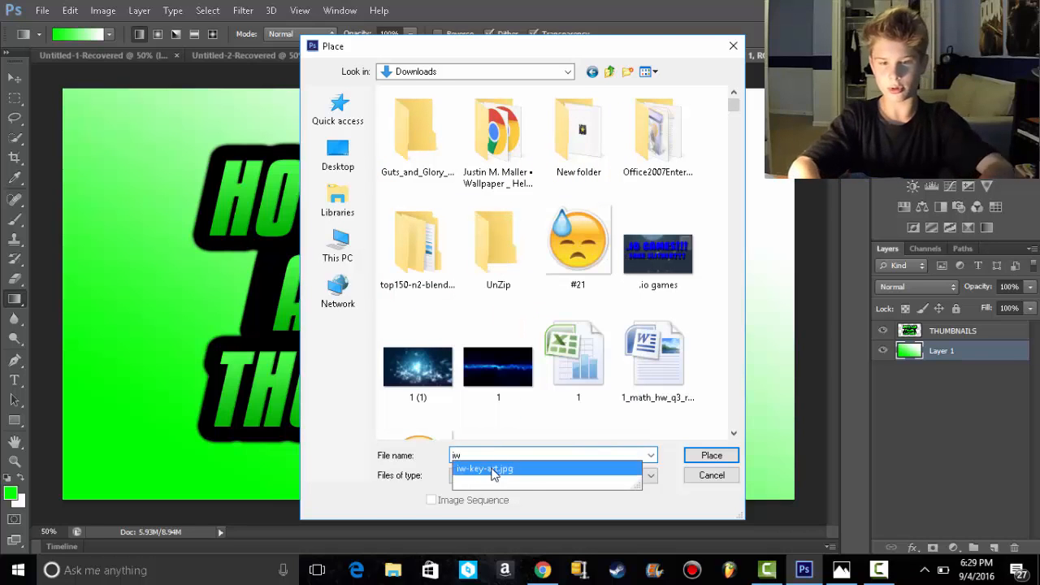
click(704, 456)
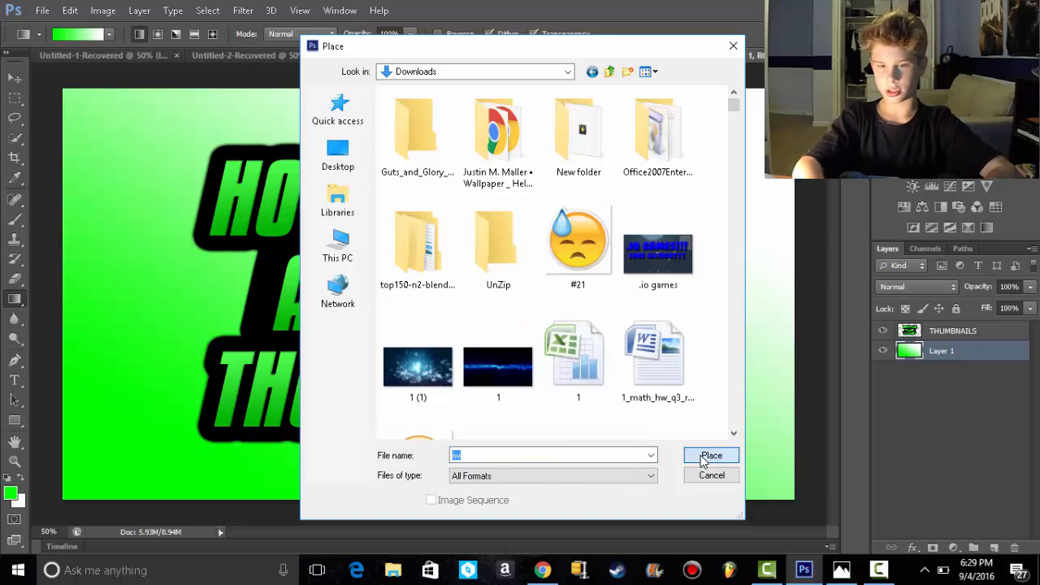
click(704, 458)
click(621, 295)
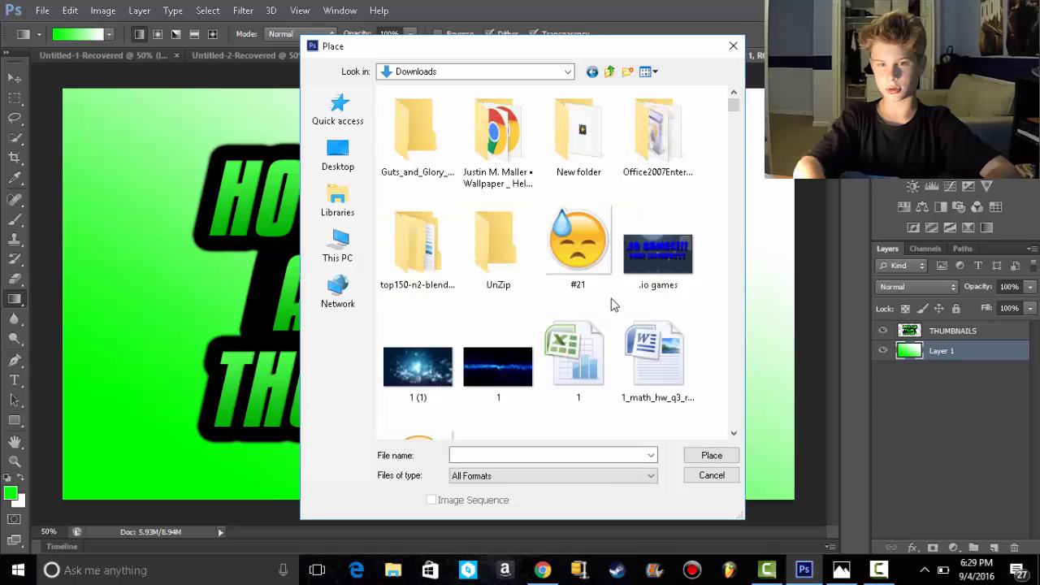
text(-)
click(518, 472)
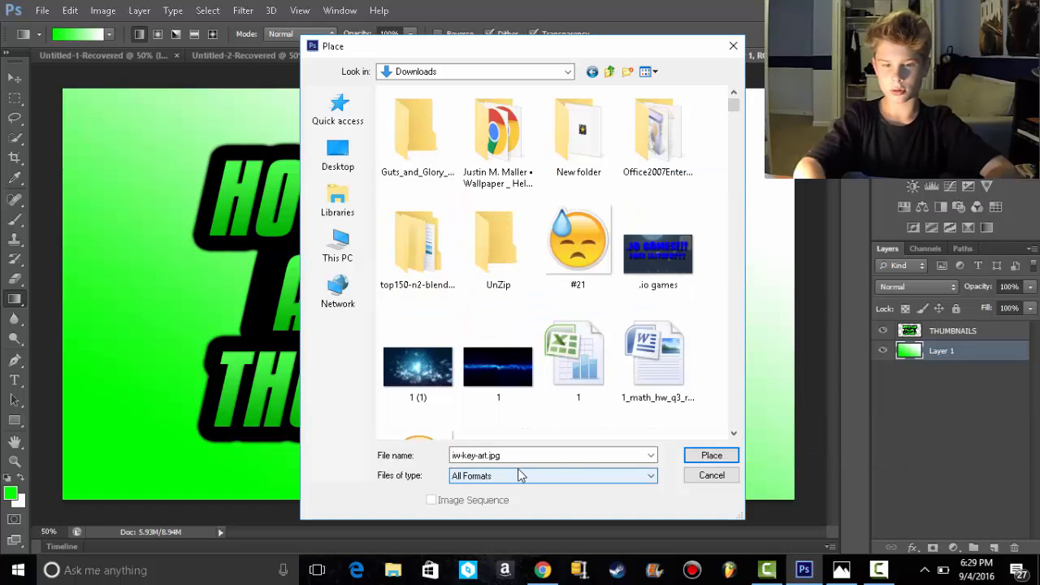
click(708, 457)
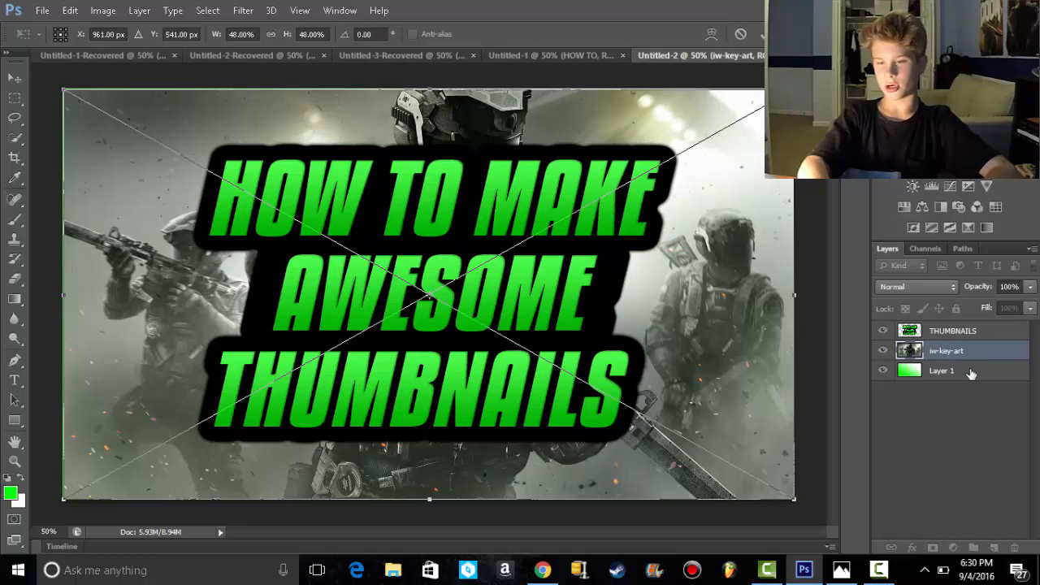
right_click(689, 306)
click(720, 322)
key(g)
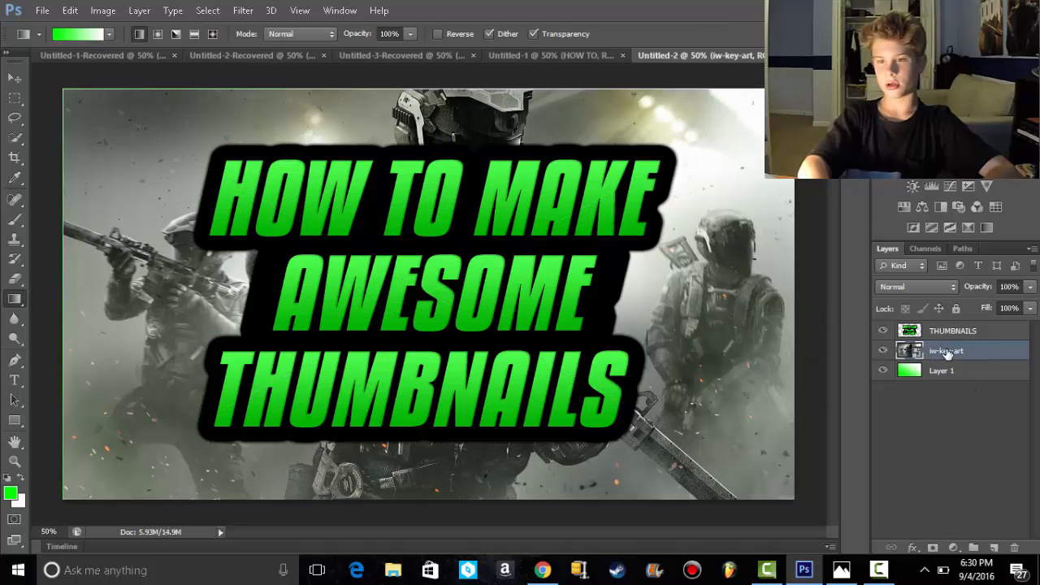
Step: Move the iw-key-art layer beneath the gradient layer and lower the gradient layer's opacity to 48%
drag(948, 355, 947, 380)
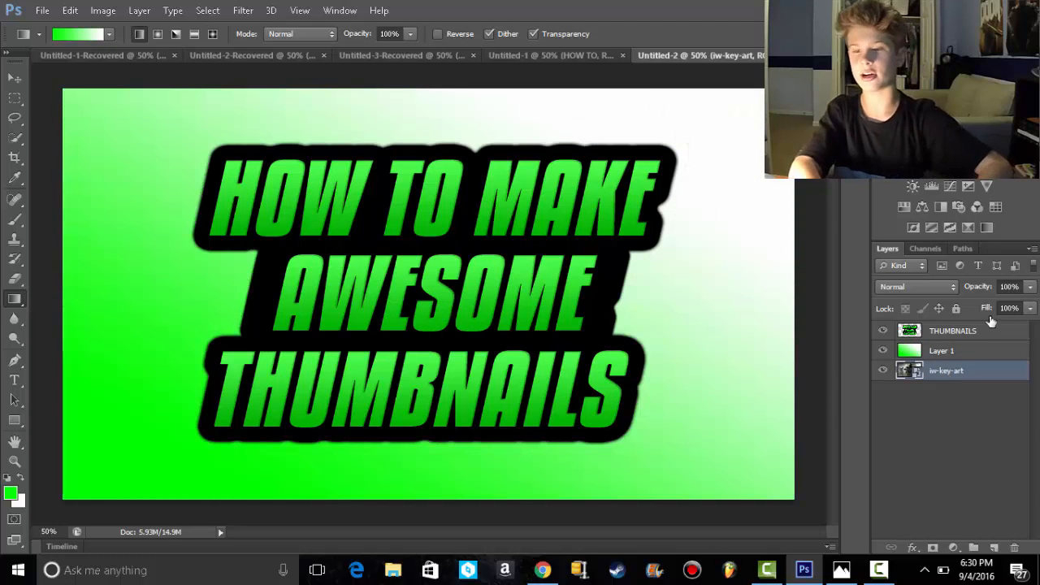
click(943, 352)
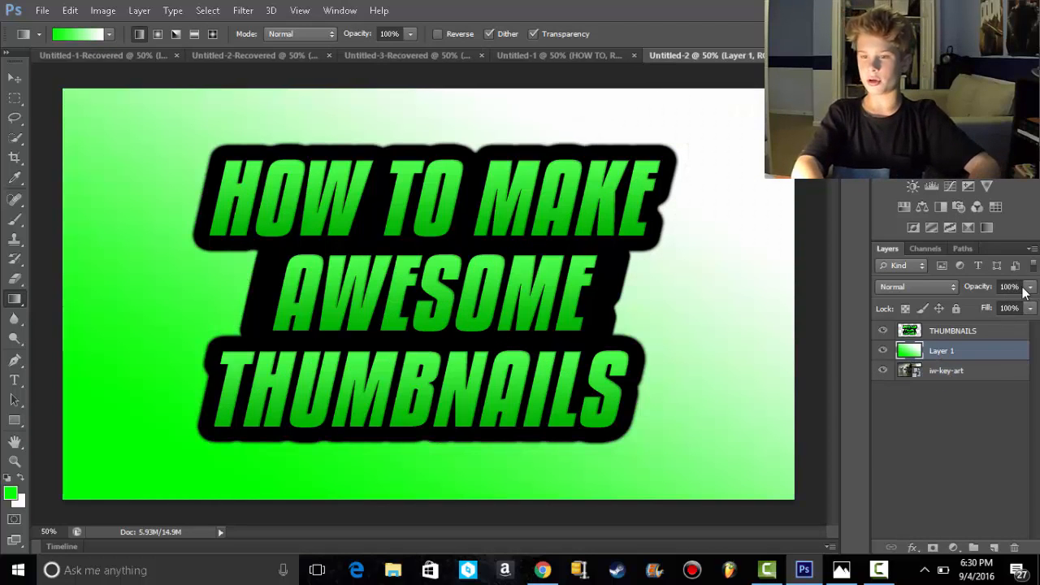
click(1030, 288)
drag(1026, 308, 987, 303)
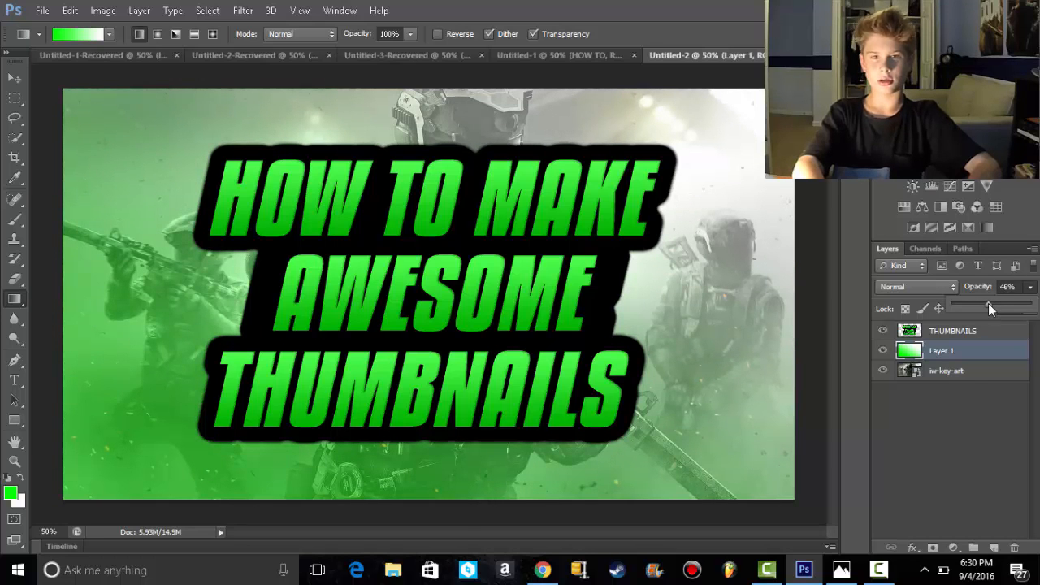
drag(992, 304, 990, 306)
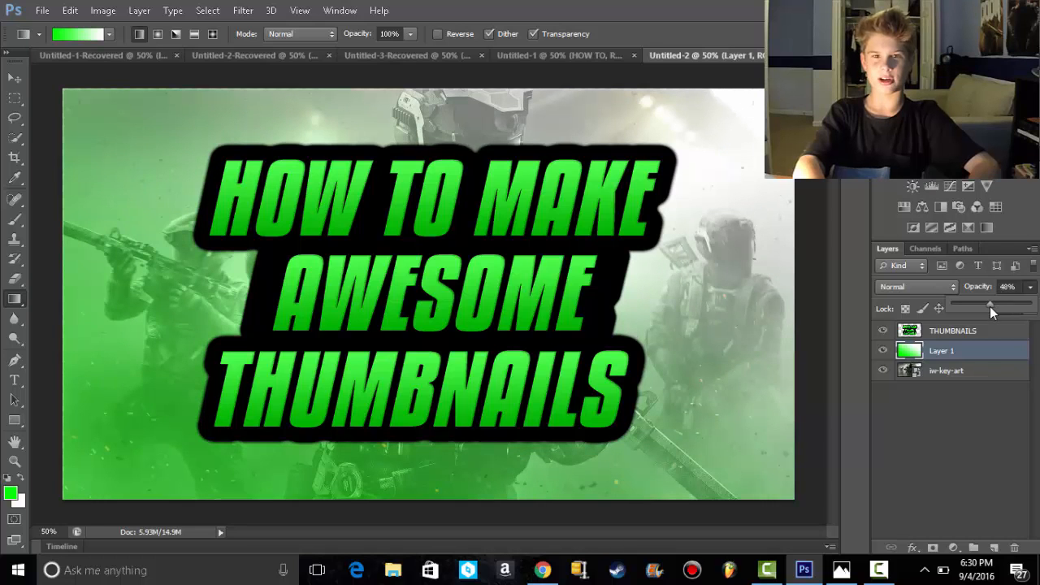
click(933, 445)
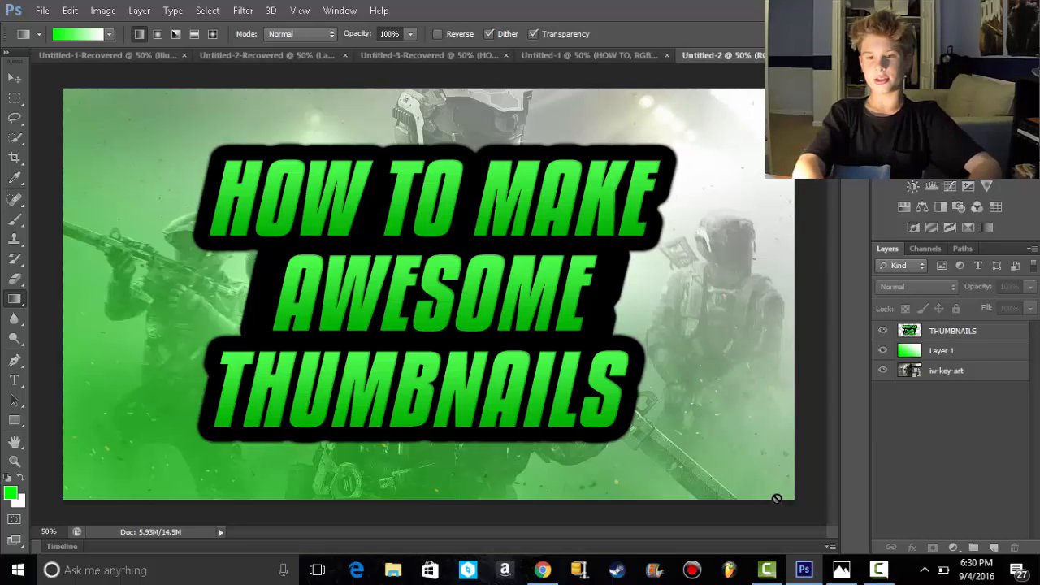
Step: View the TRUTH or DARE example thumbnail in Photos, return to Photoshop, and minimise the screen recorder window
click(841, 570)
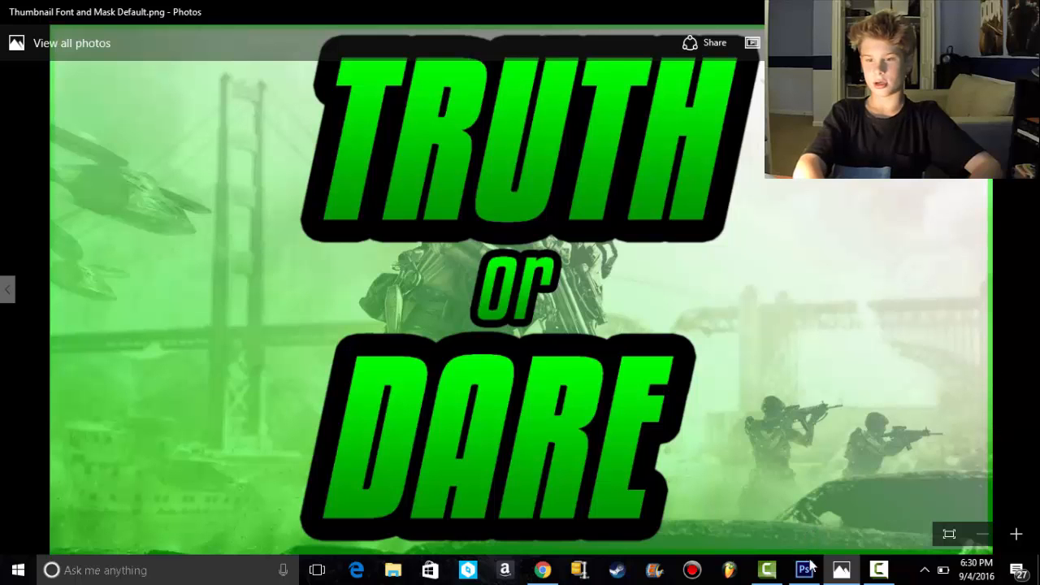
click(874, 573)
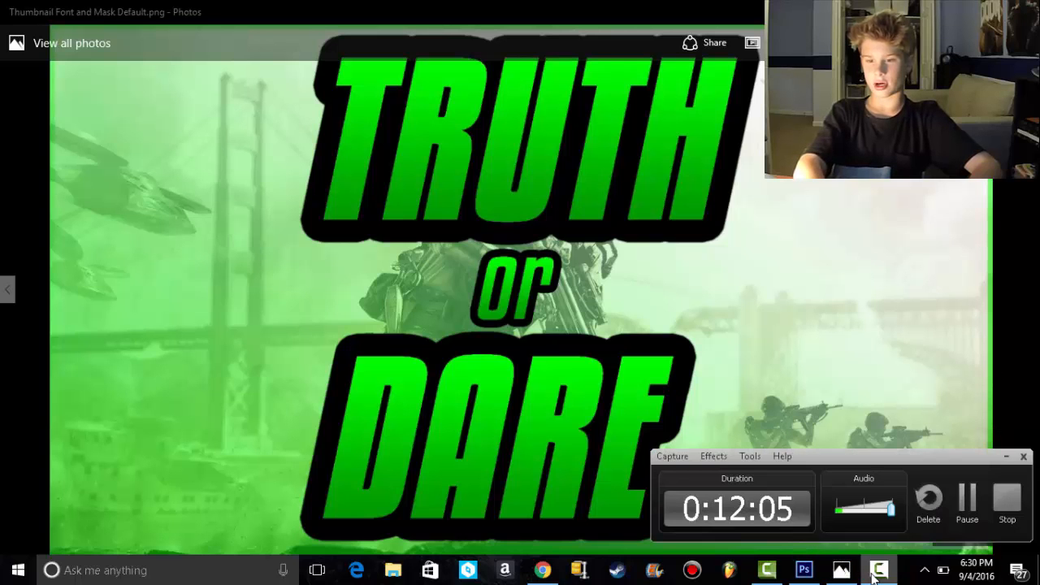
click(803, 570)
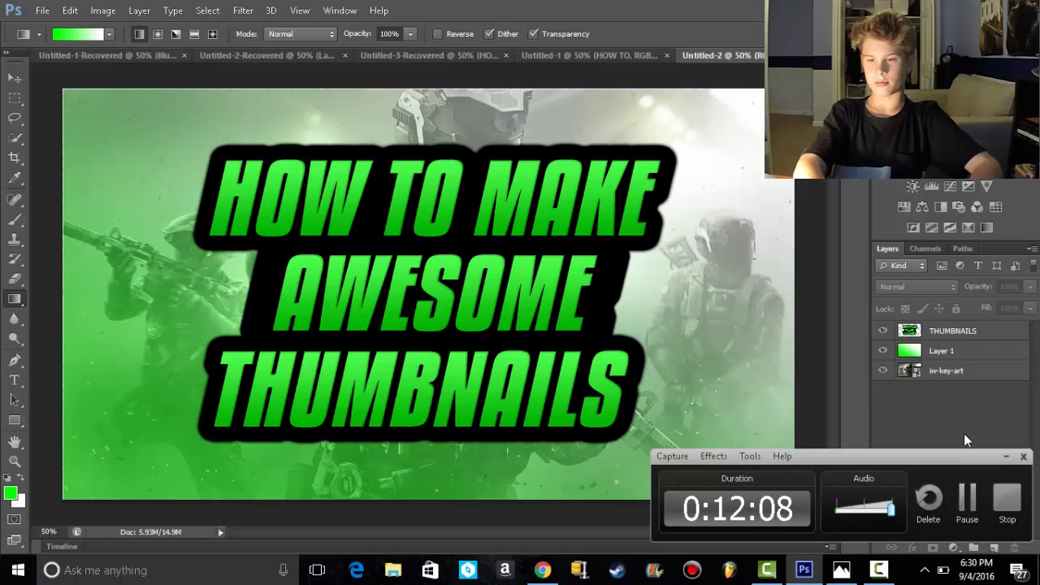
click(1006, 456)
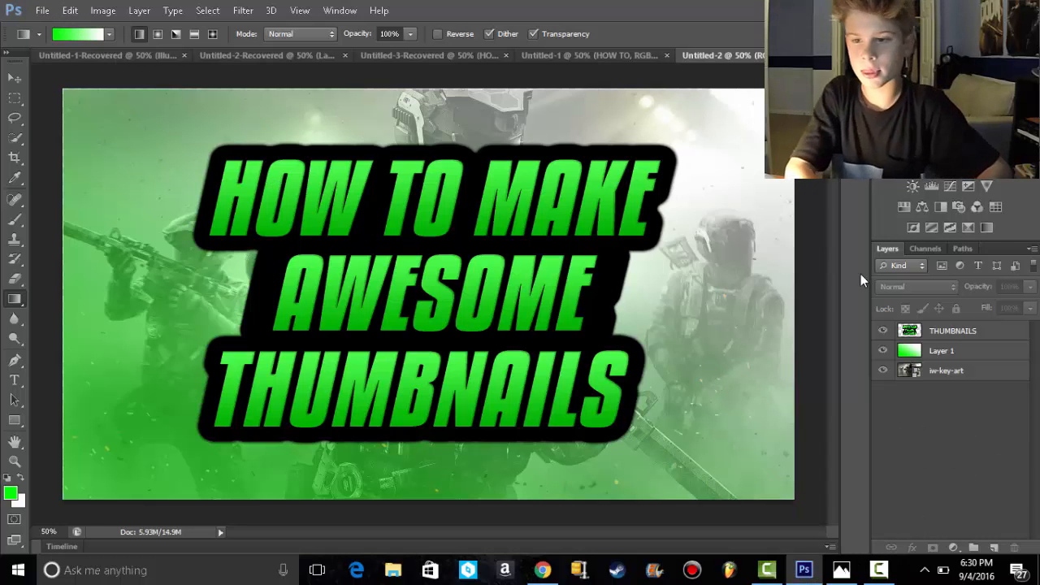
Step: Open the blending options of the gradient layer, Layer 1, and enable its Inner Glow effect
right_click(952, 351)
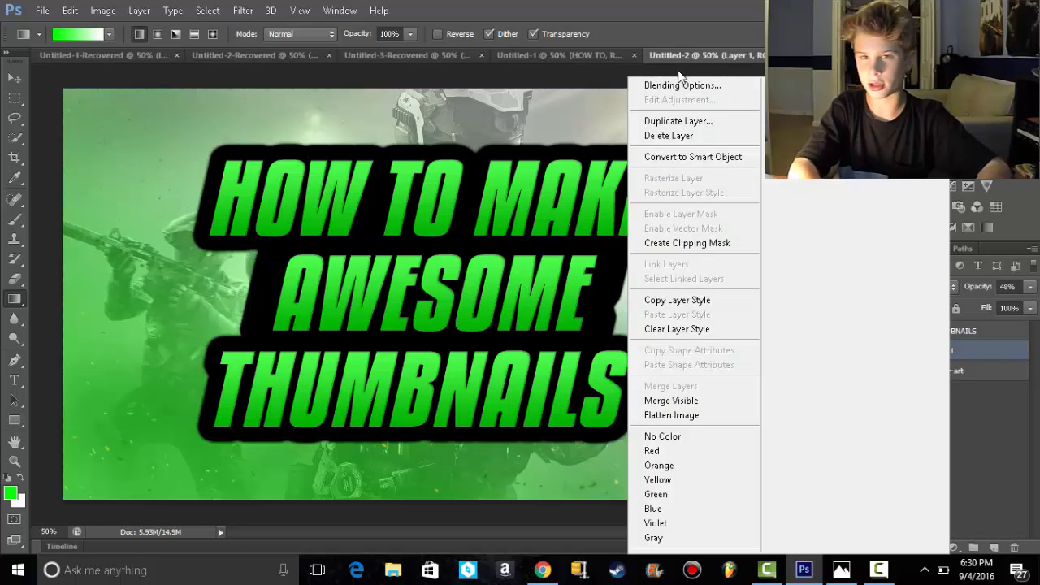
click(679, 92)
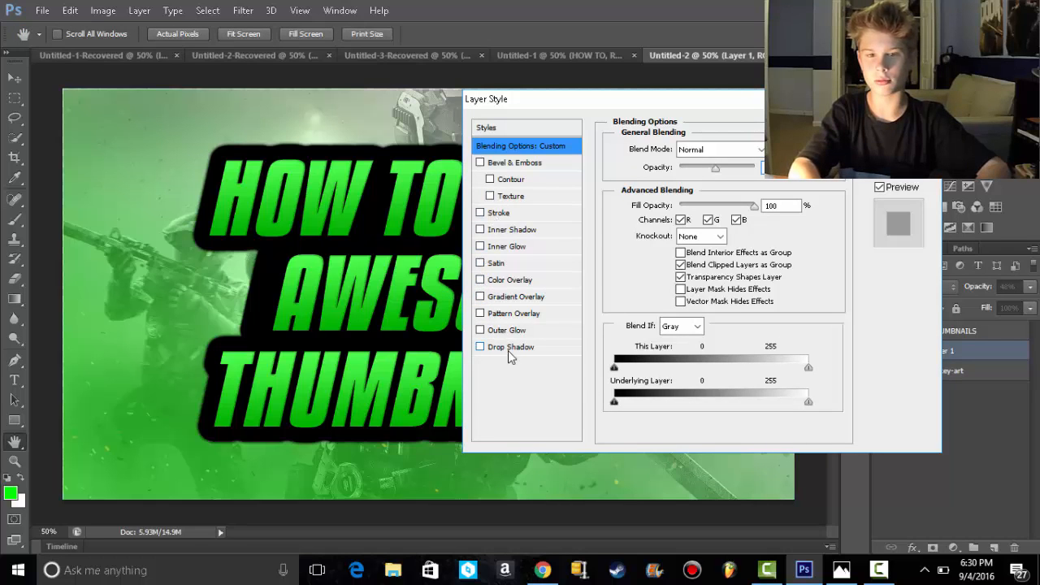
click(480, 246)
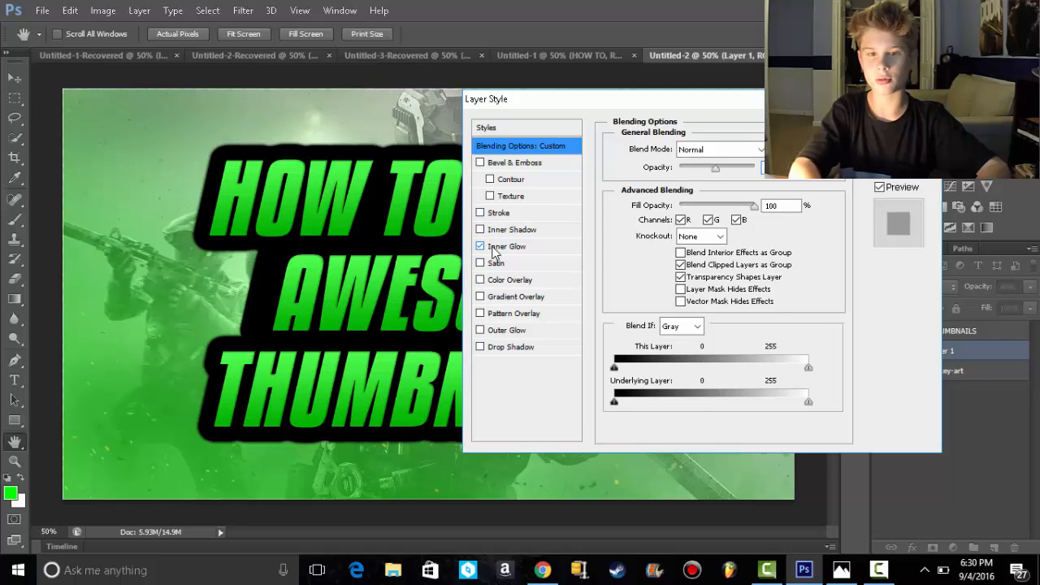
click(494, 247)
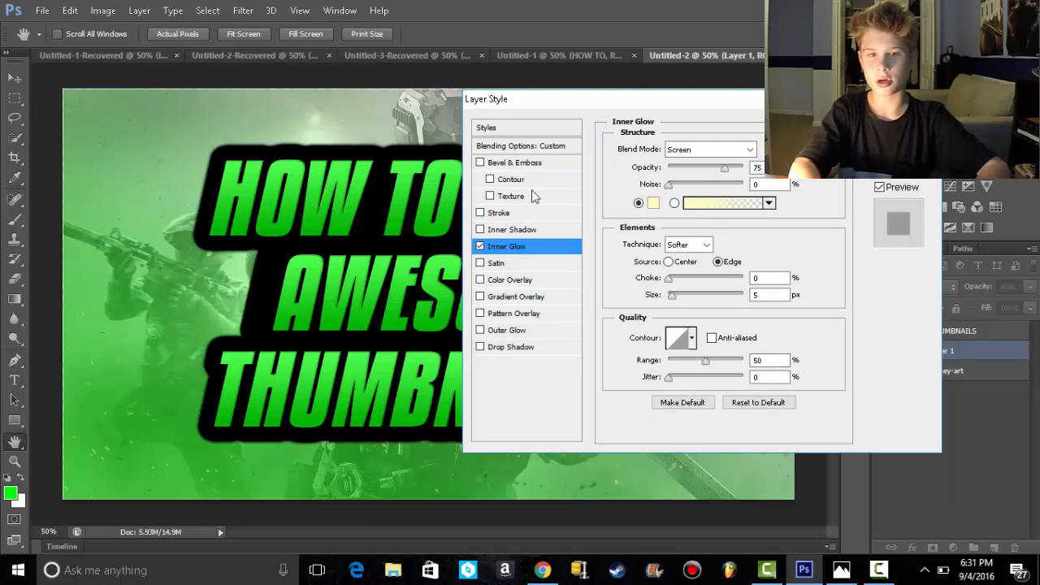
Step: Set the inner glow colour to green, hex 00ff00
click(654, 203)
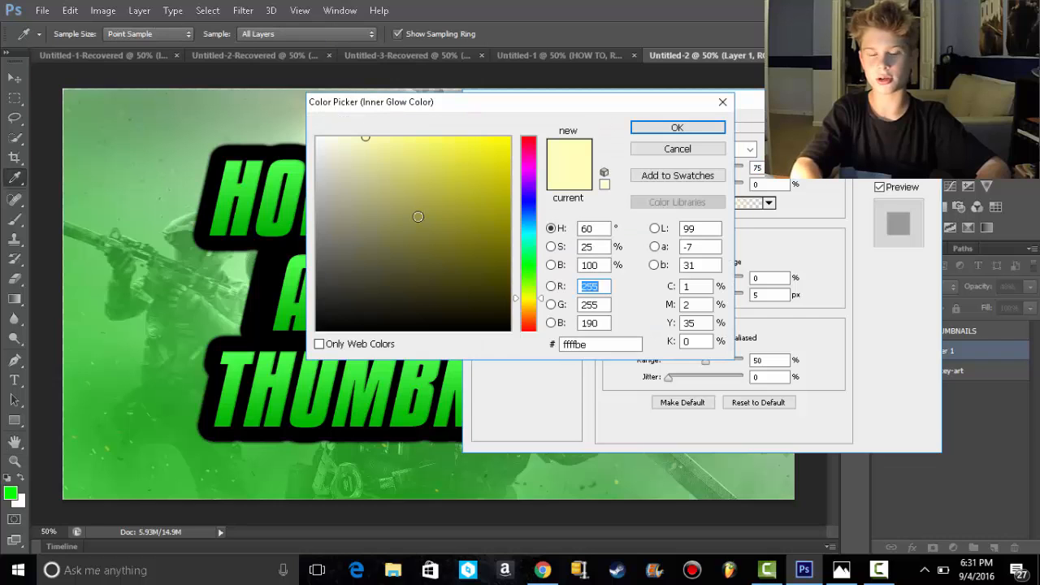
click(572, 343)
click(593, 344)
key(BackSpace)
key(BackSpace)
key(BackSpace)
key(BackSpace)
key(BackSpace)
key(BackSpace)
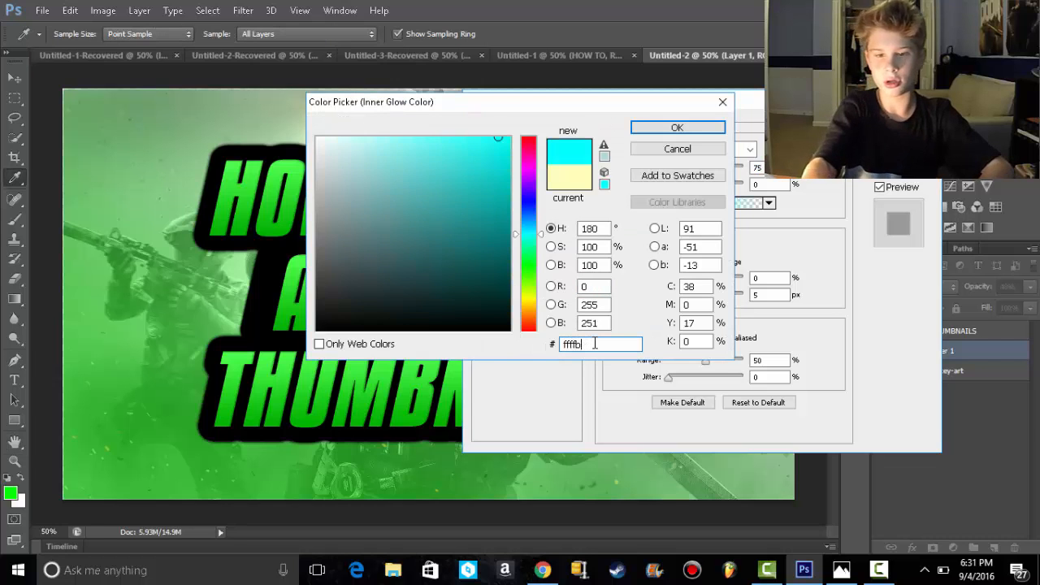
text(00ff00)
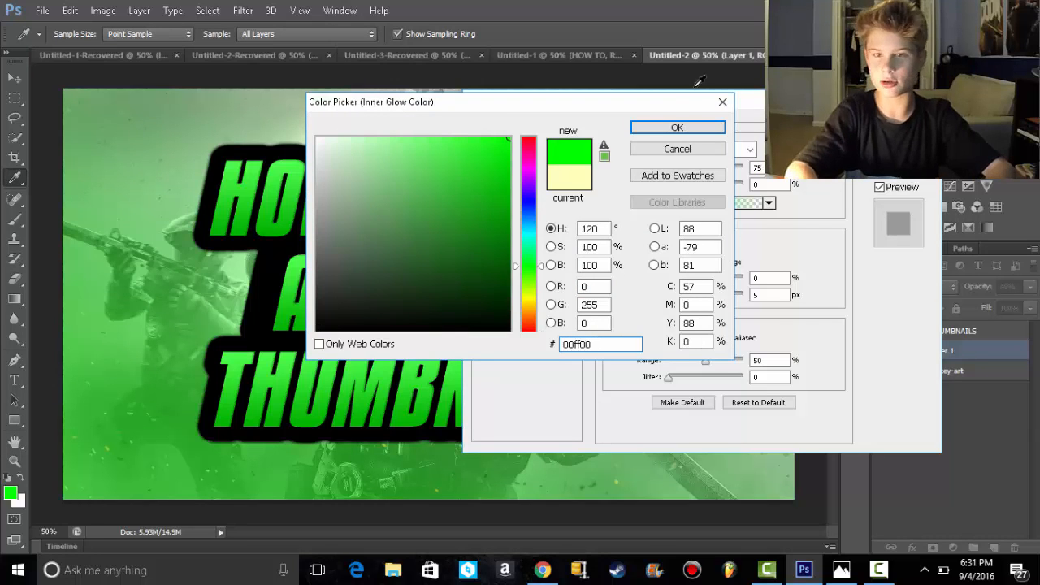
click(672, 136)
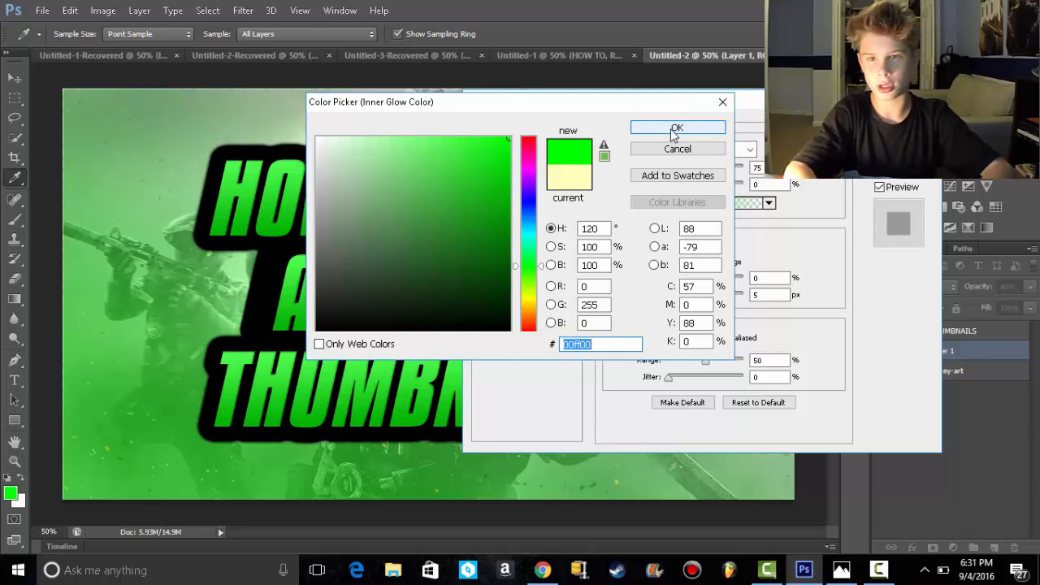
click(676, 128)
Step: Set the inner glow to Normal blend mode, 100% opacity, 100% choke and 16 px size, and apply the layer style
click(715, 150)
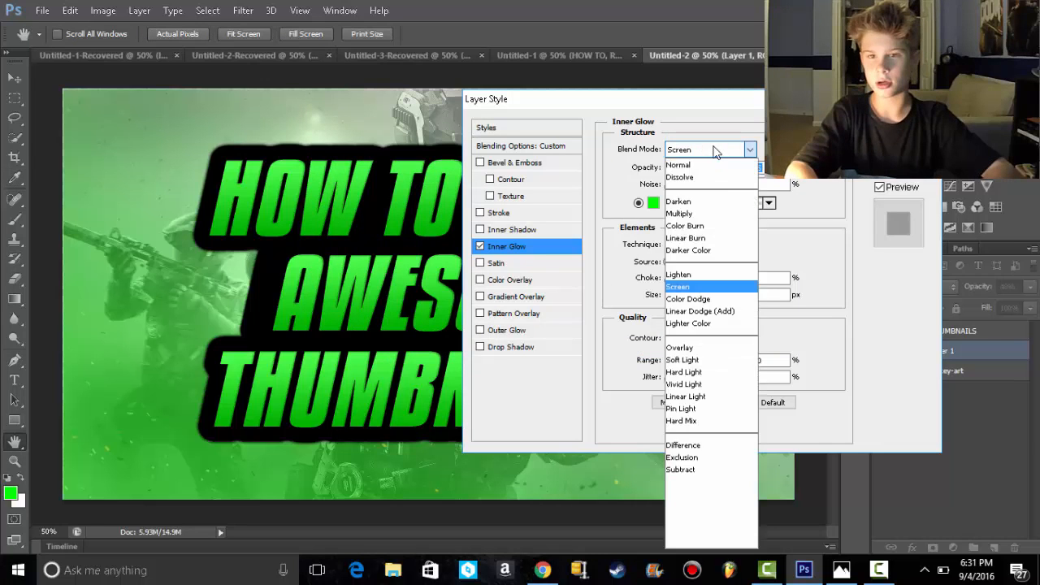
click(715, 160)
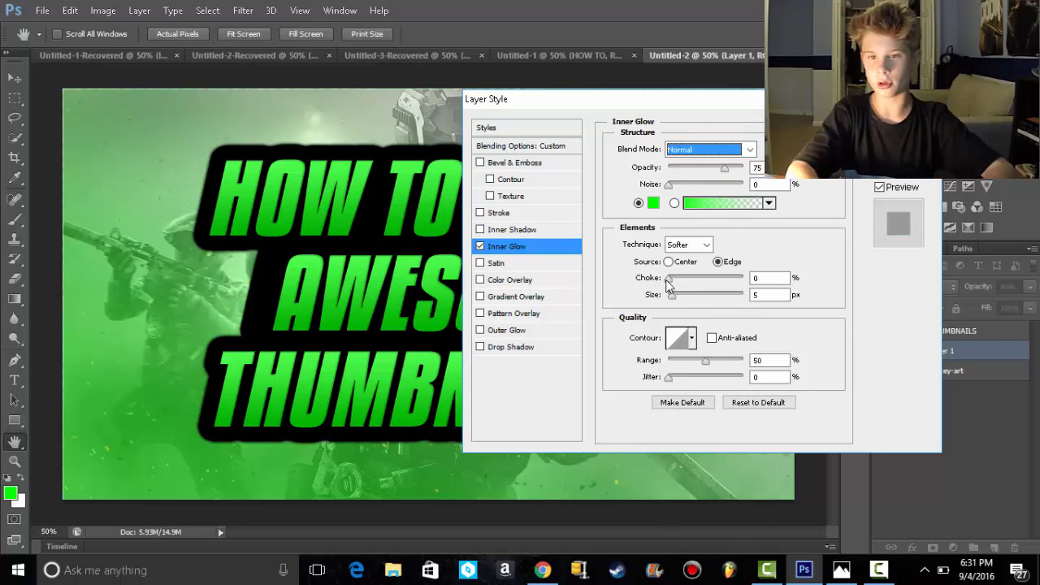
drag(671, 296, 743, 300)
mouse_move(679, 281)
mouse_down()
mouse_move(741, 280)
mouse_move(753, 298)
mouse_move(689, 297)
mouse_up()
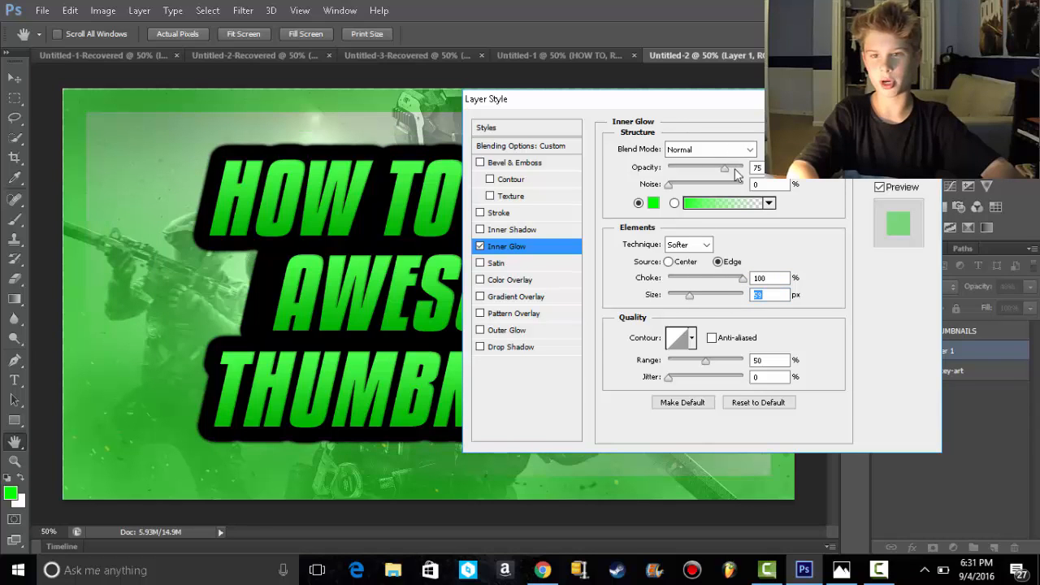
drag(736, 172, 753, 169)
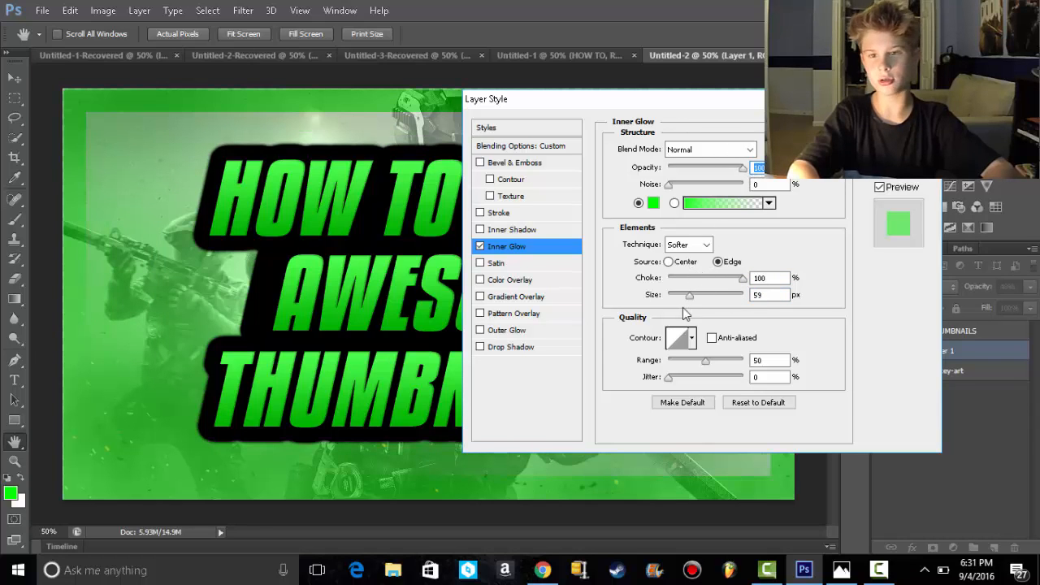
drag(689, 303, 679, 308)
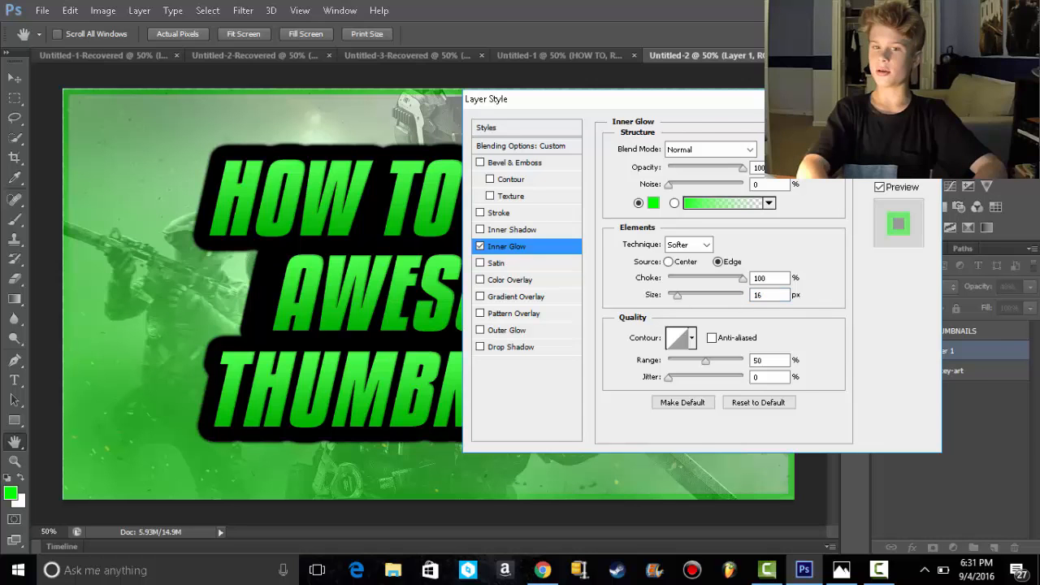
key(Return)
Step: Activate the Move tool and bring up the screen recorder window
key(g)
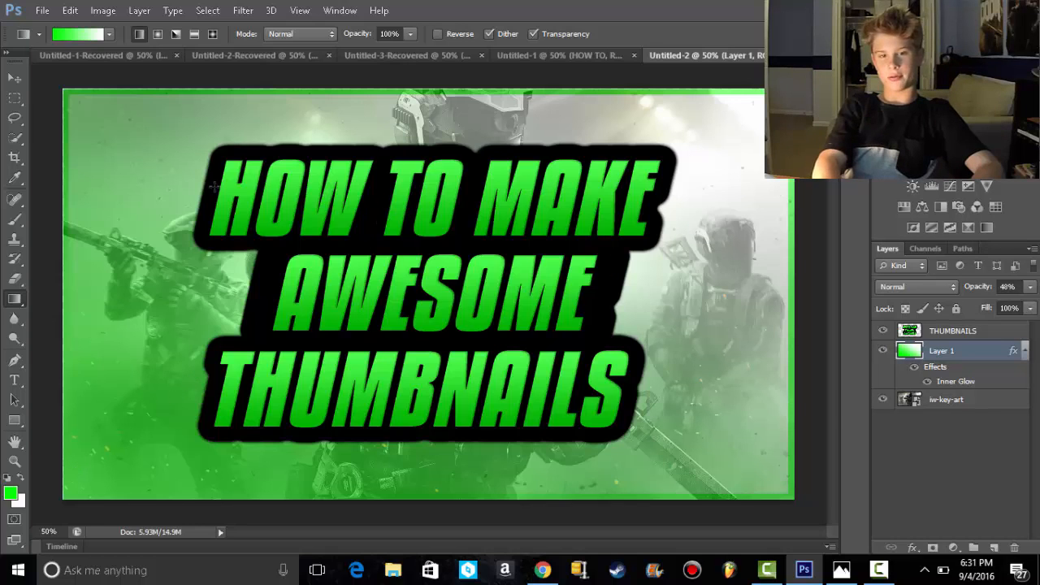
click(14, 77)
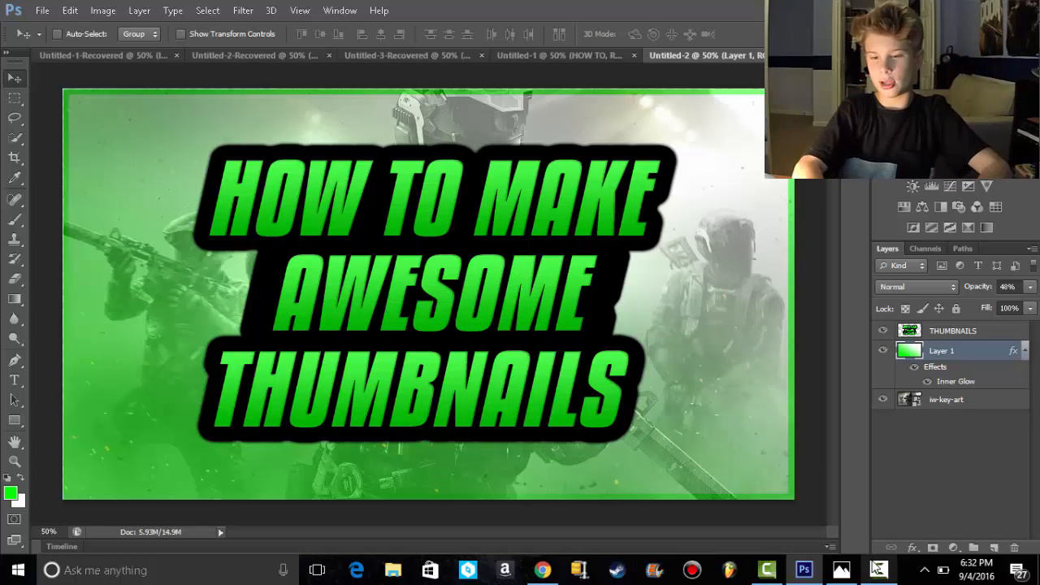
click(878, 572)
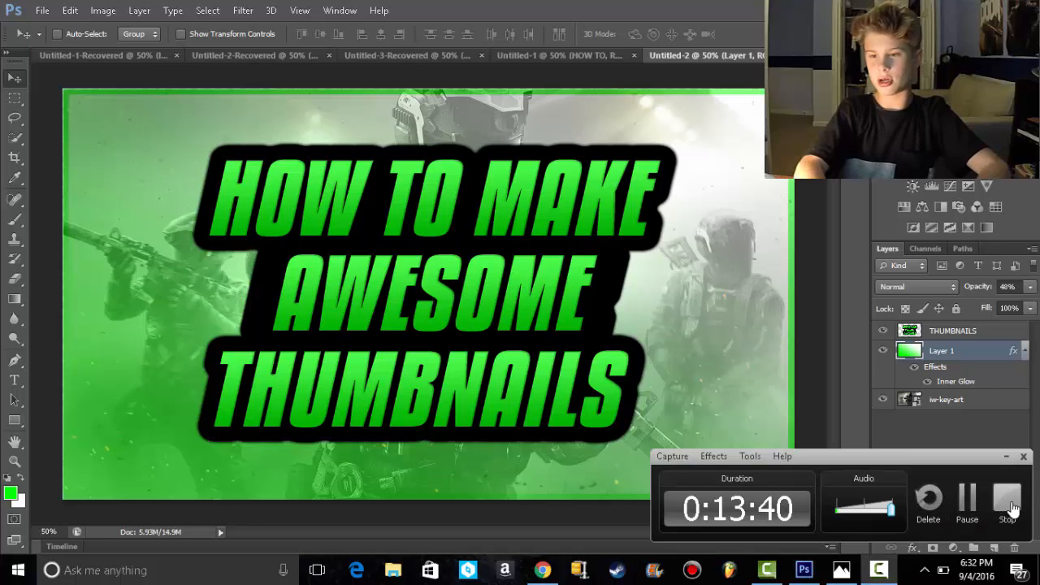